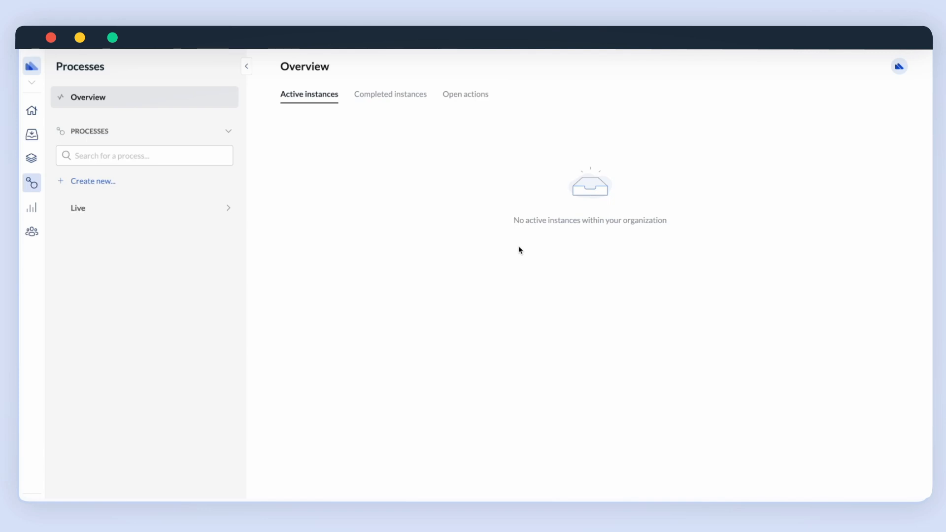
Open the 'Create new...' dropdown in the Processes sidebar.
click(116, 181)
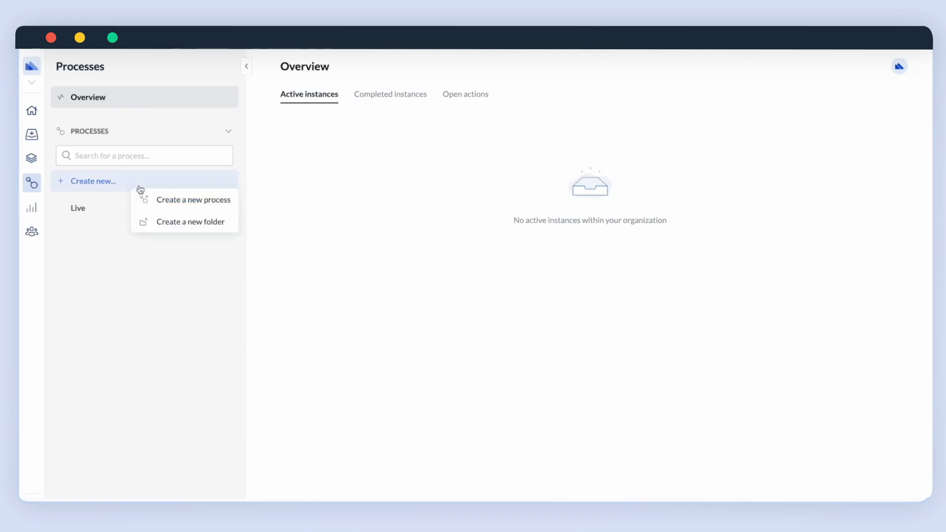
Create a new process titled 'Employee onboarding'.
click(161, 200)
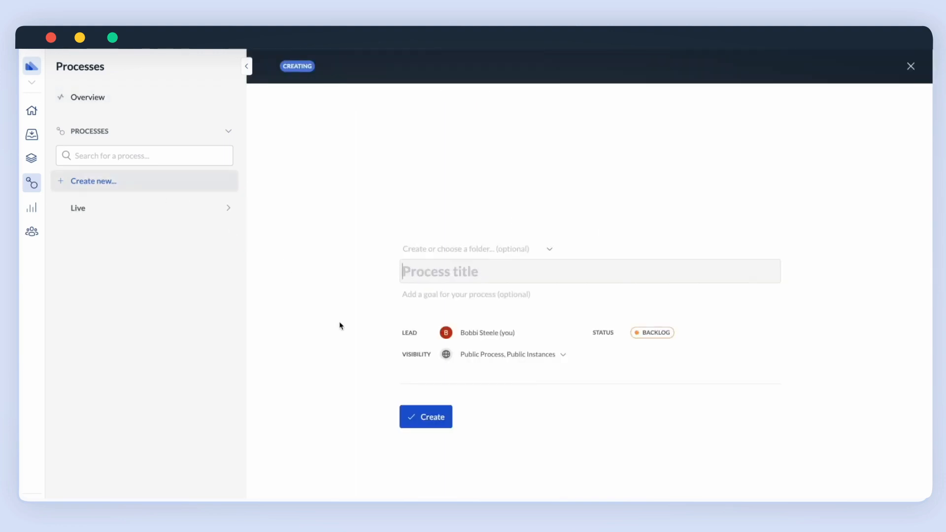
text(Emp)
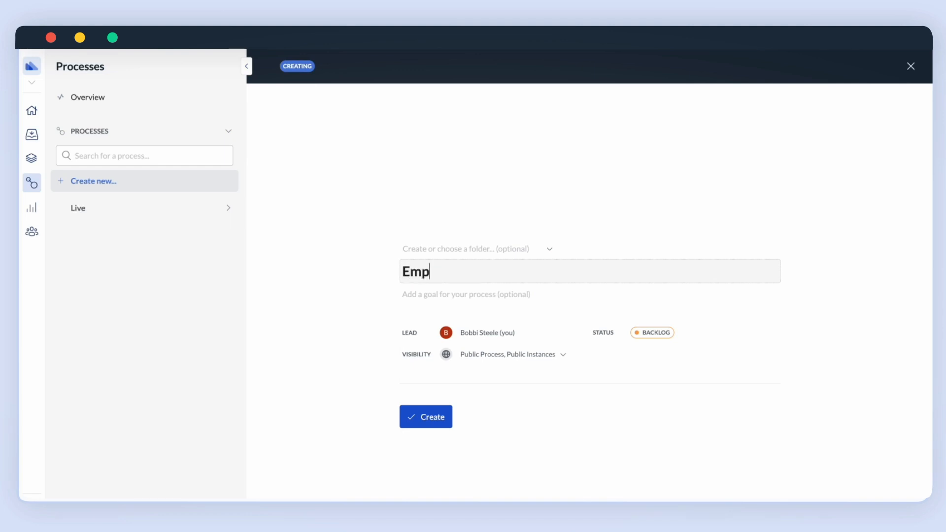
text(loyee onboarding)
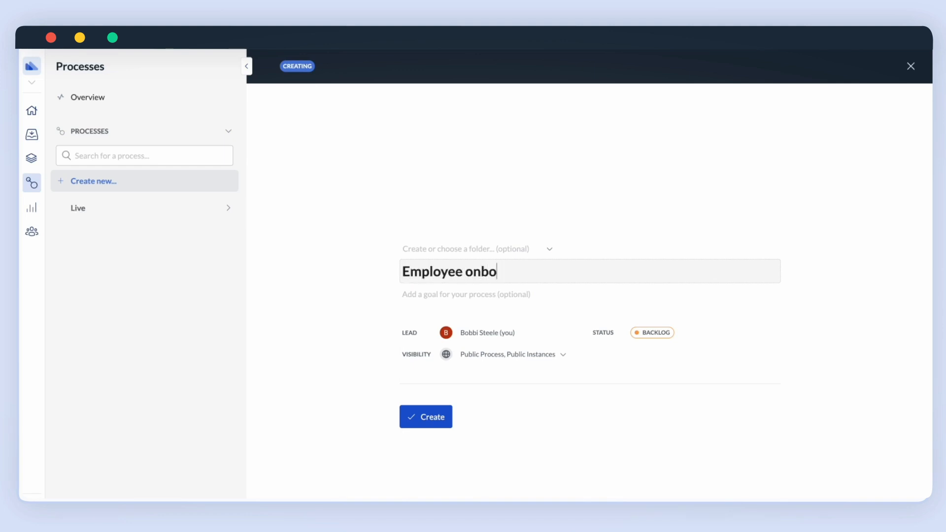
click(421, 424)
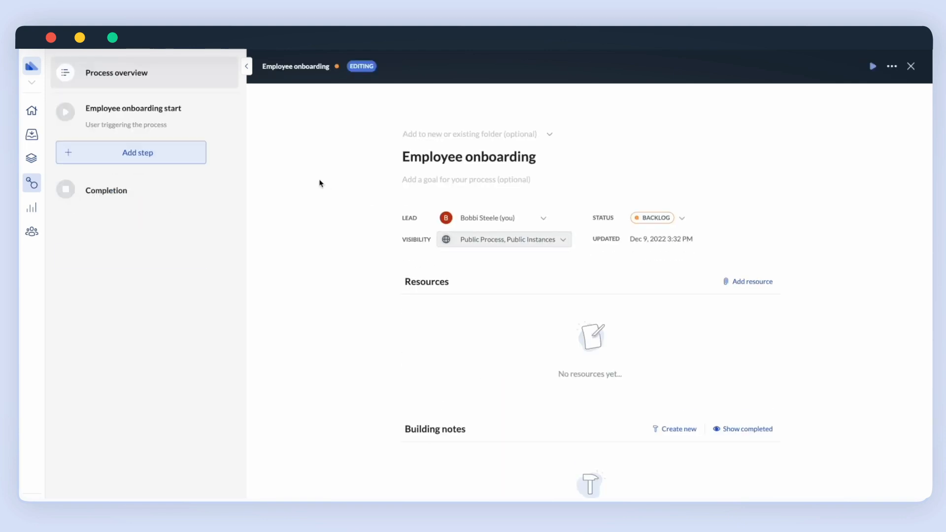
Add an action step named 'Employee onboarding' containing a Text Input - Short field.
click(179, 153)
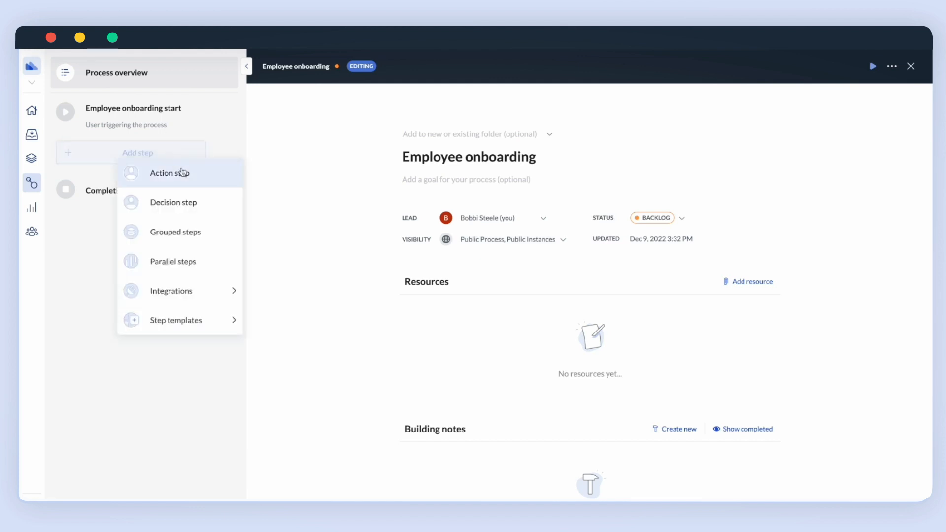
click(182, 173)
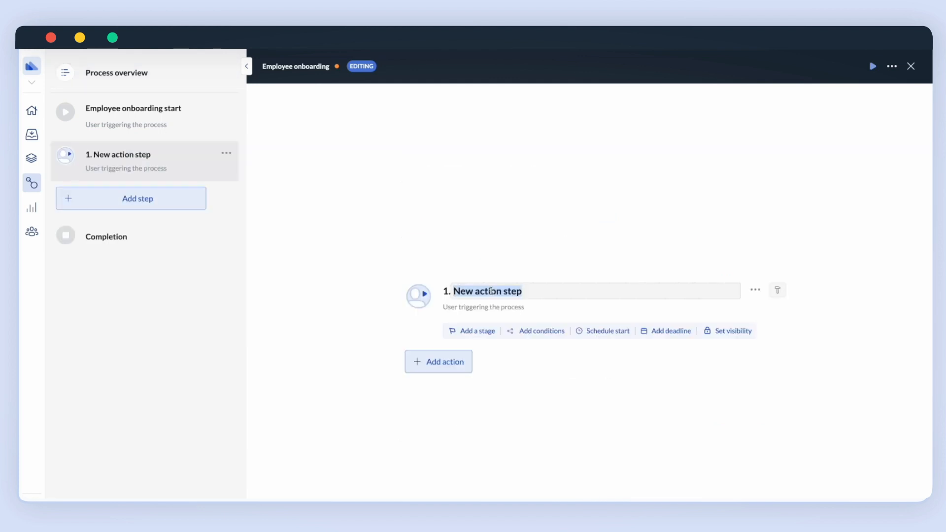
text(Emp)
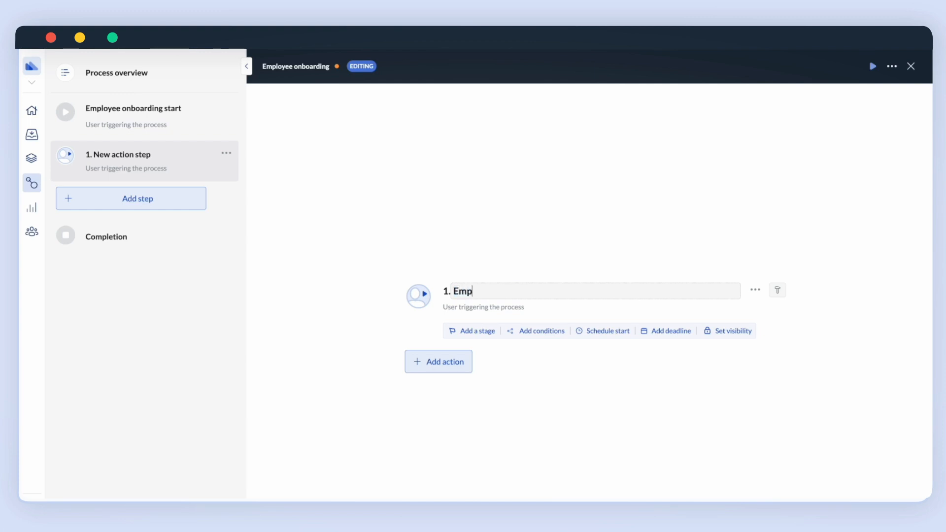
text(loyee onboarding)
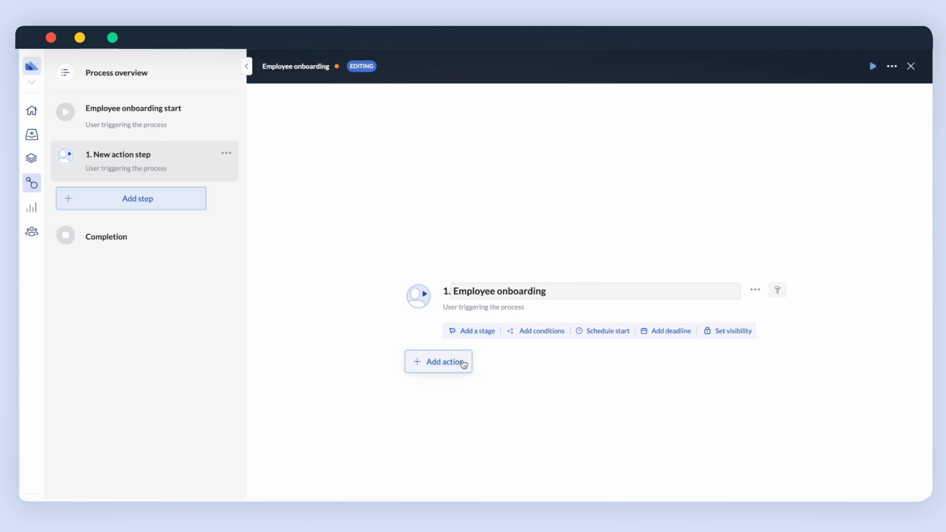
click(463, 363)
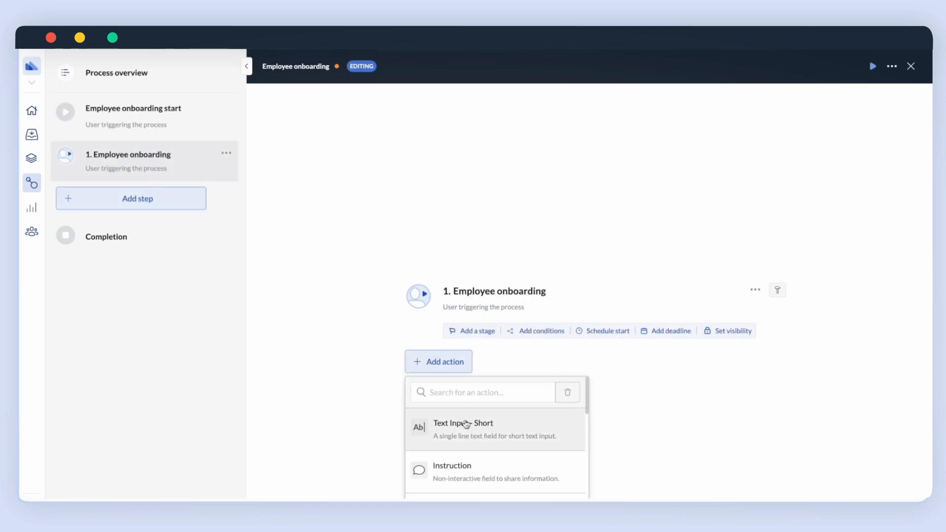
click(483, 428)
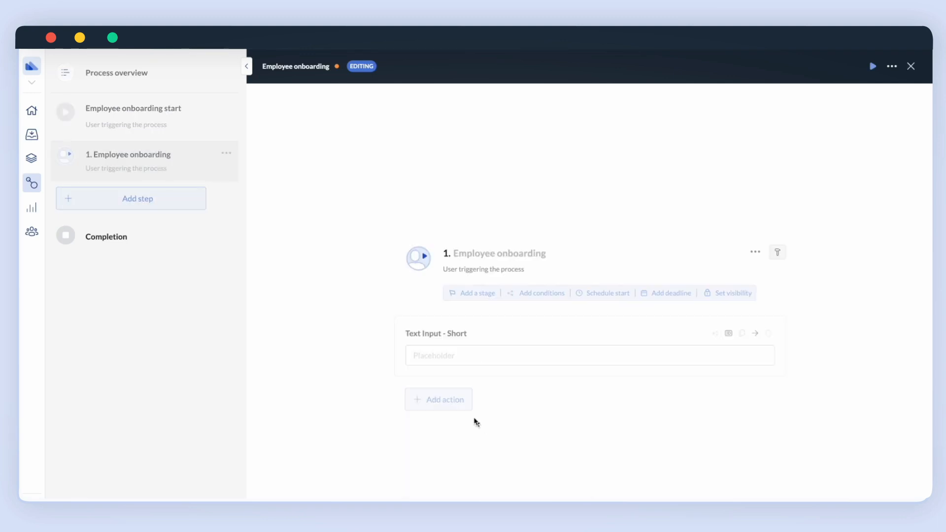
Label the first text field 'Employee's First Name' with a sample first-name placeholder.
click(703, 334)
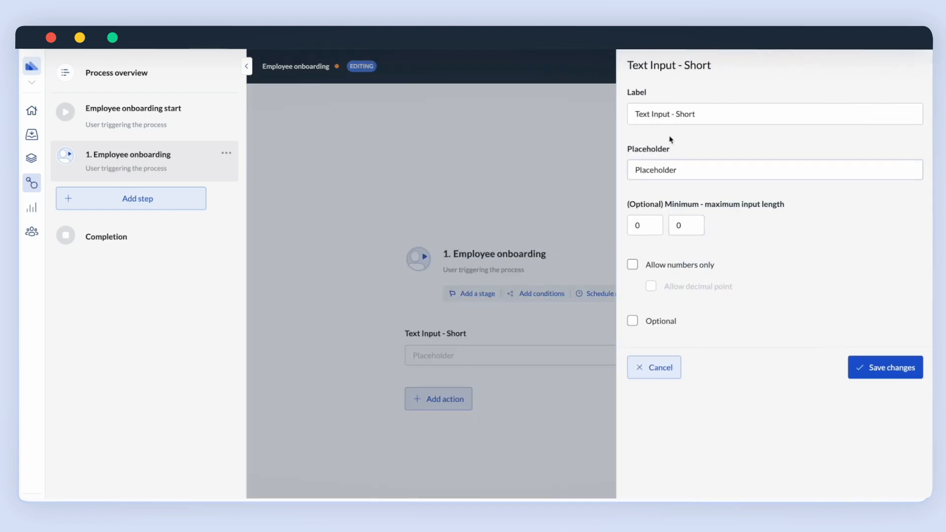
triple_click(666, 117)
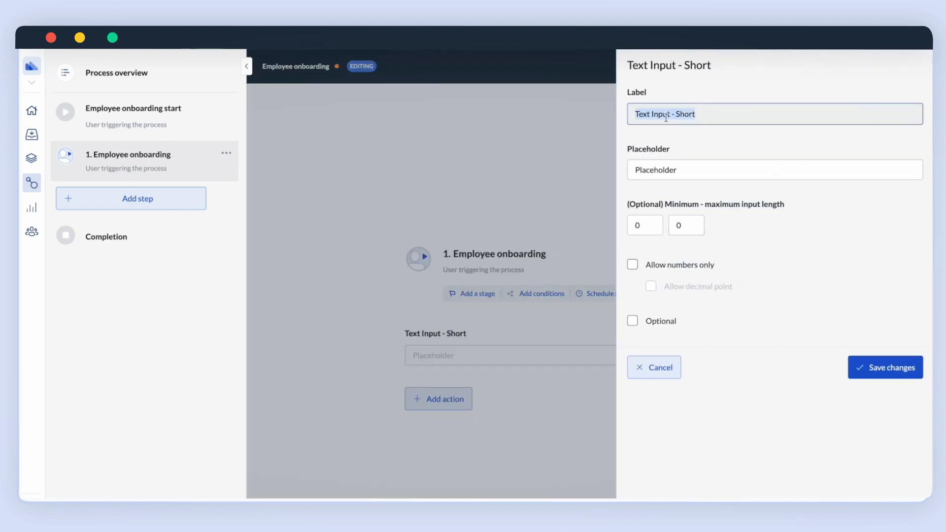
text(Employee)
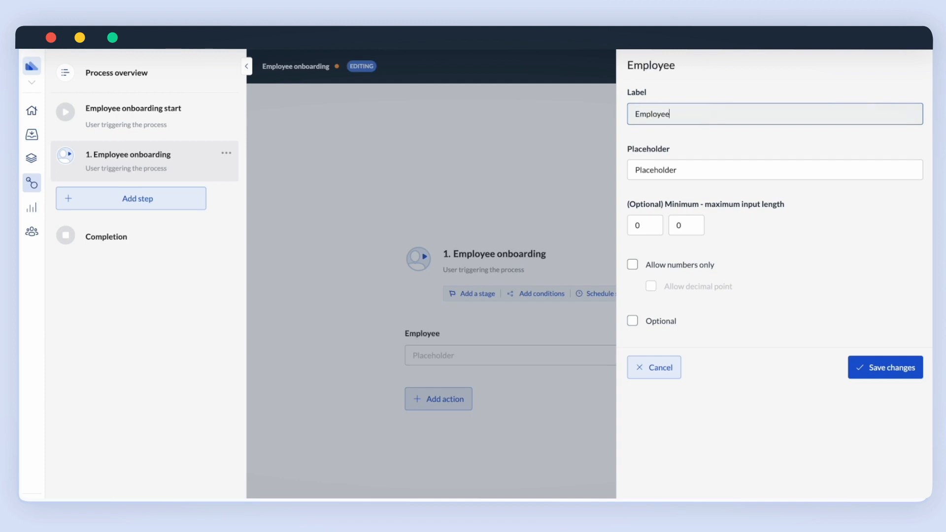
text('s First Name)
key(Tab)
text(Jane)
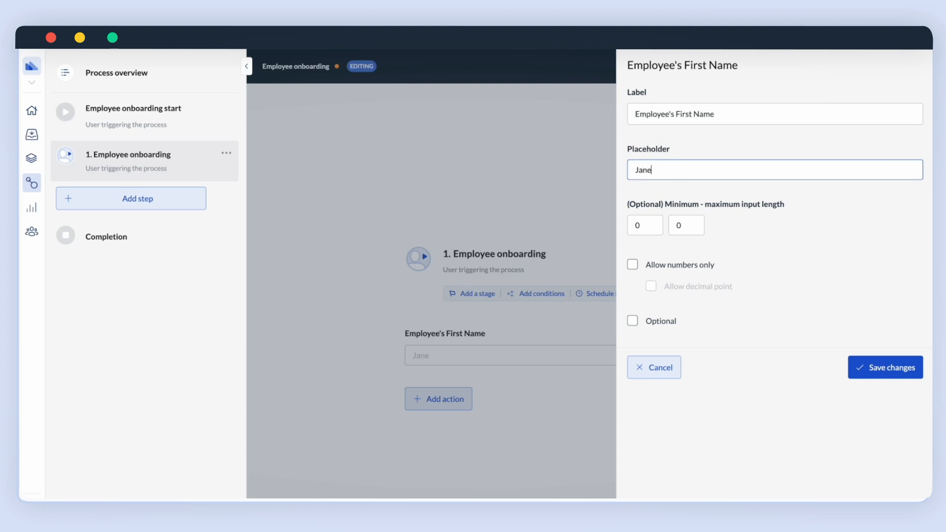
click(874, 369)
Add a second short text field labelled 'Employee's Last Name' with a sample surname placeholder.
click(444, 398)
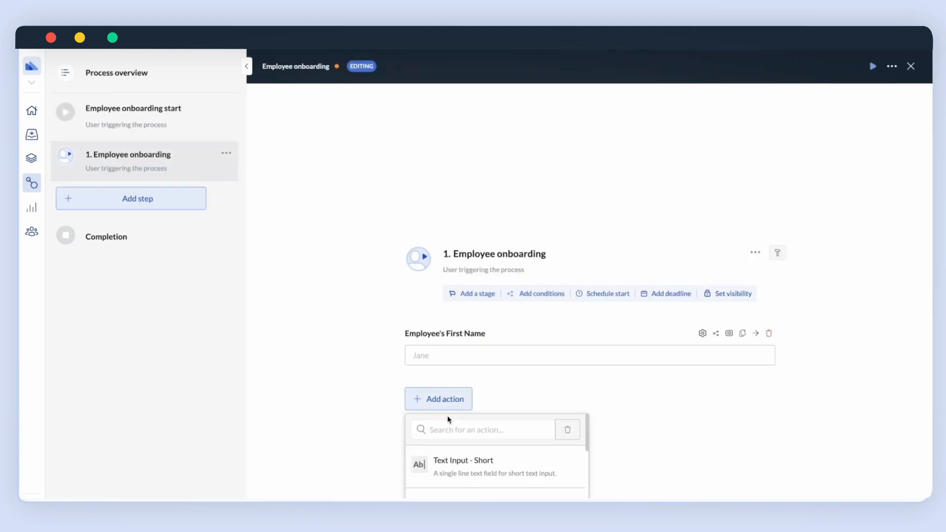
click(463, 461)
click(701, 366)
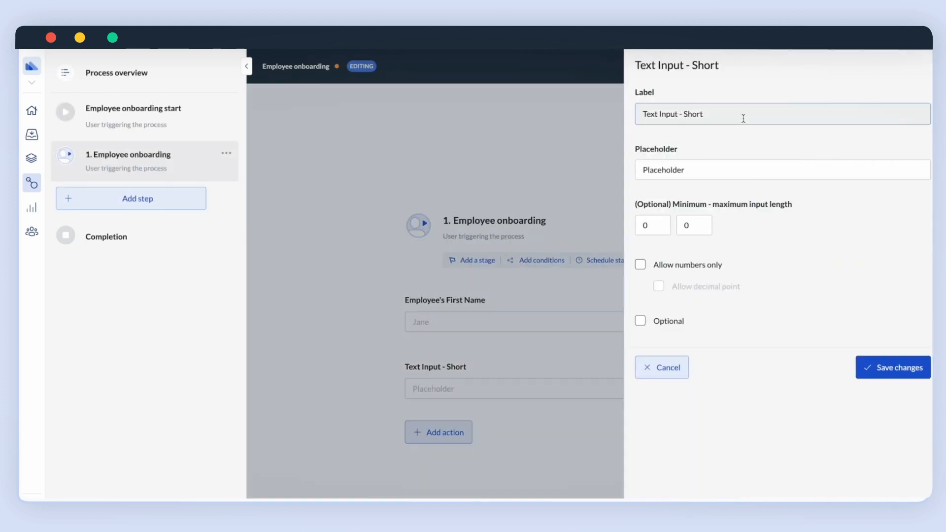
double_click(713, 114)
key(ctrl+a)
text(Employee)
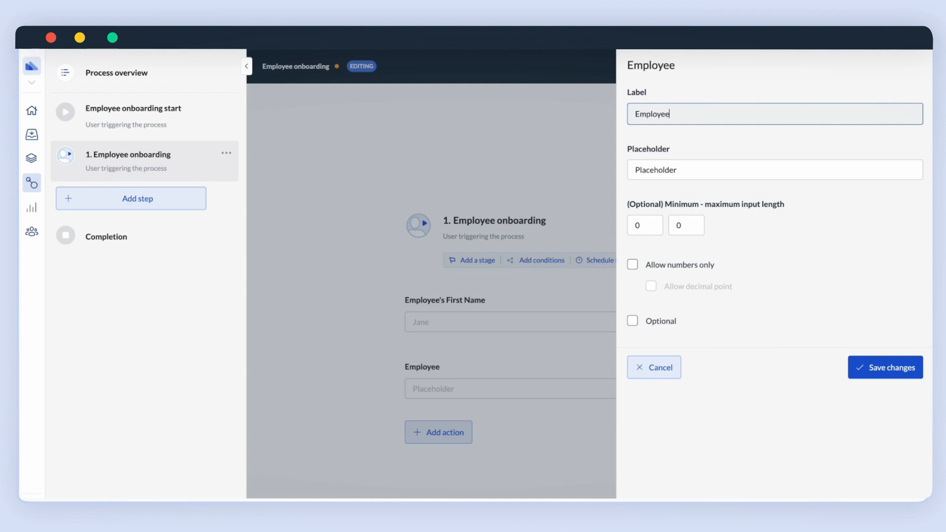
text('s Last Name)
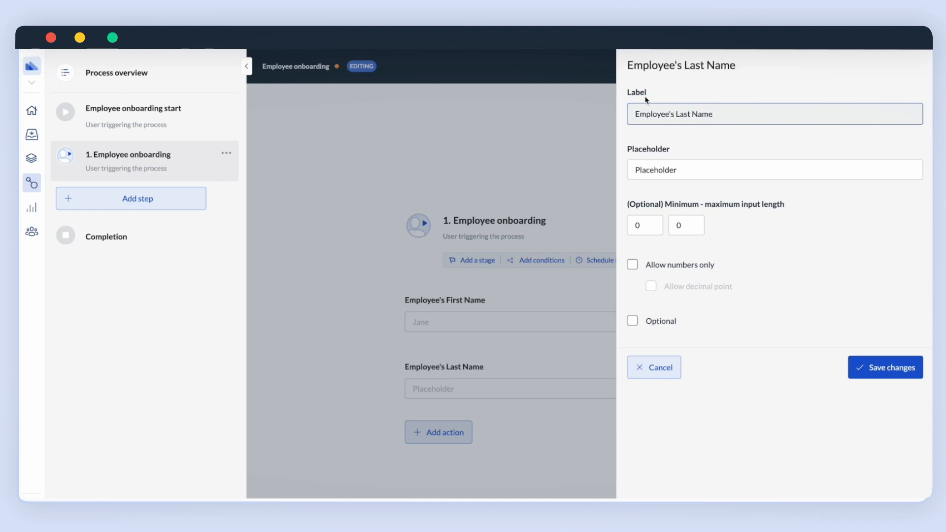
click(663, 169)
key(ctrl+a)
text(Smith)
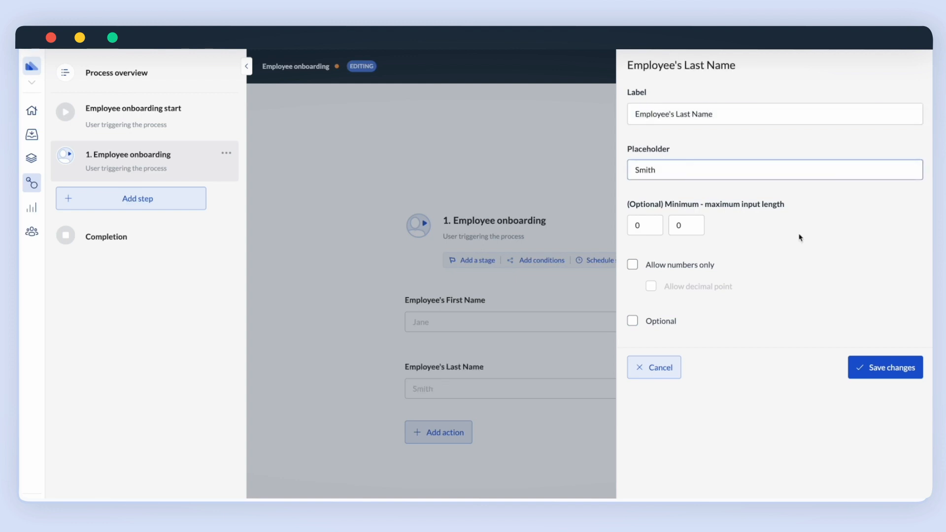
click(882, 367)
Add a third short text field labelled 'Employee Email' with a sample e-mail placeholder.
click(442, 432)
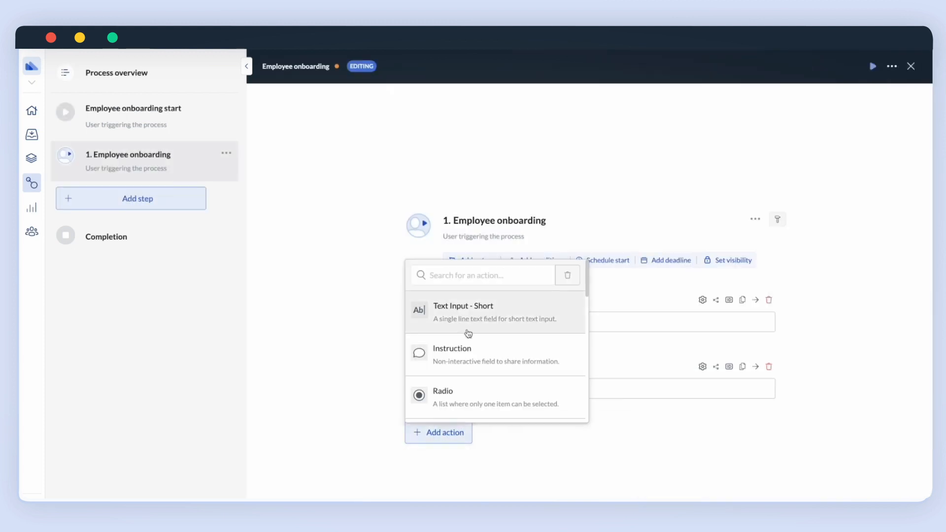
click(468, 326)
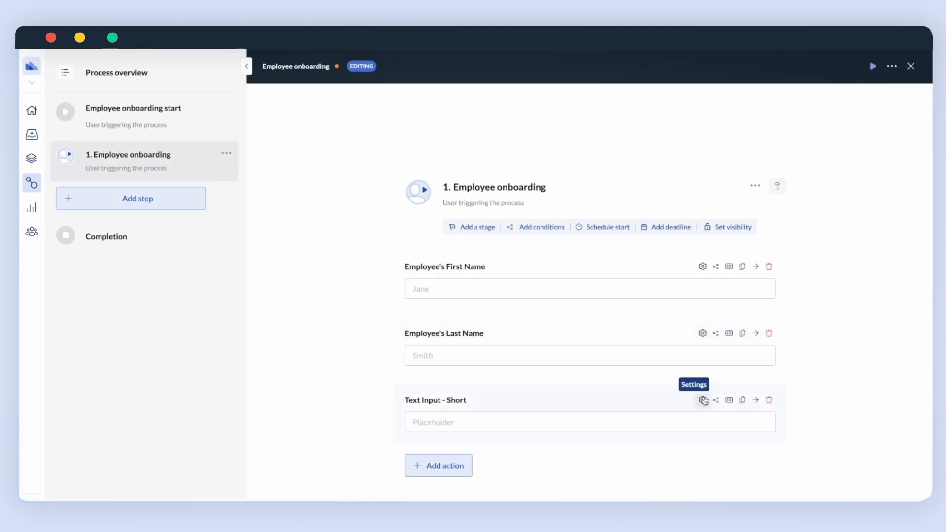
click(703, 401)
click(680, 114)
key(ctrl+a)
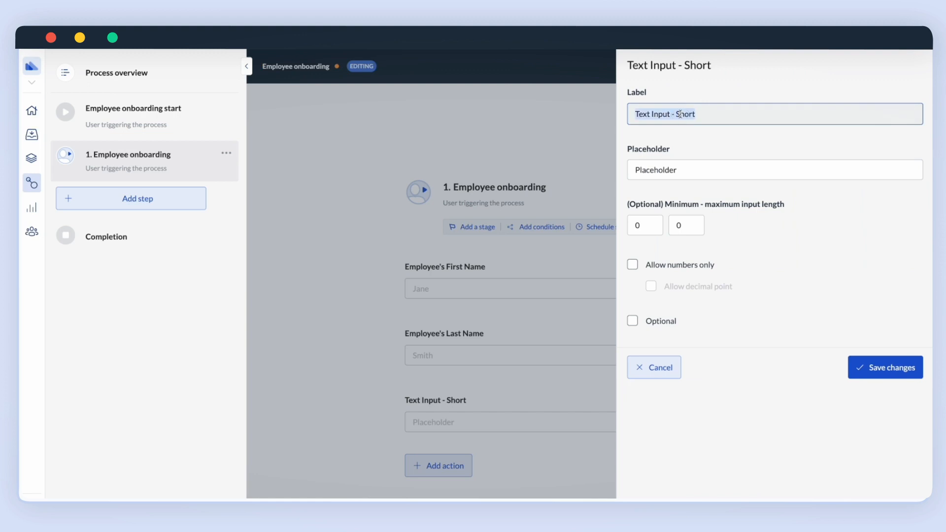
text(Email)
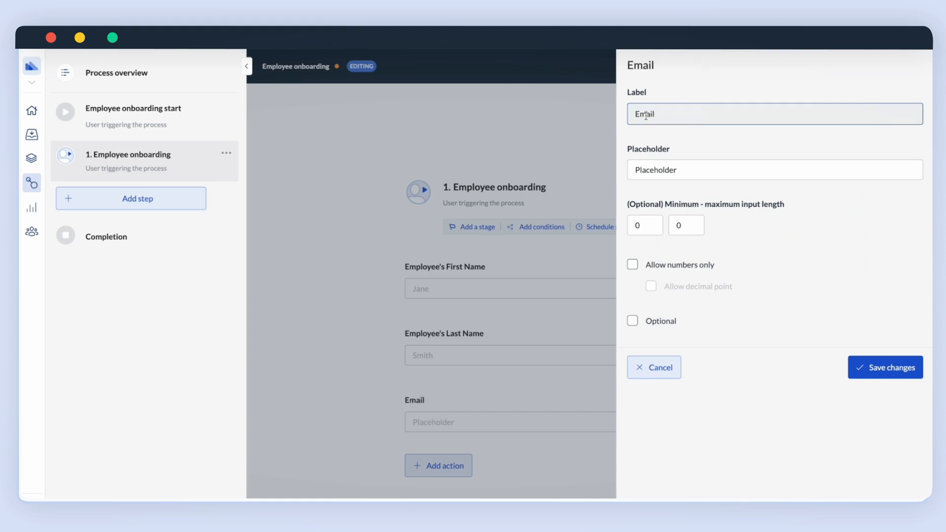
click(646, 114)
text(ployee Em)
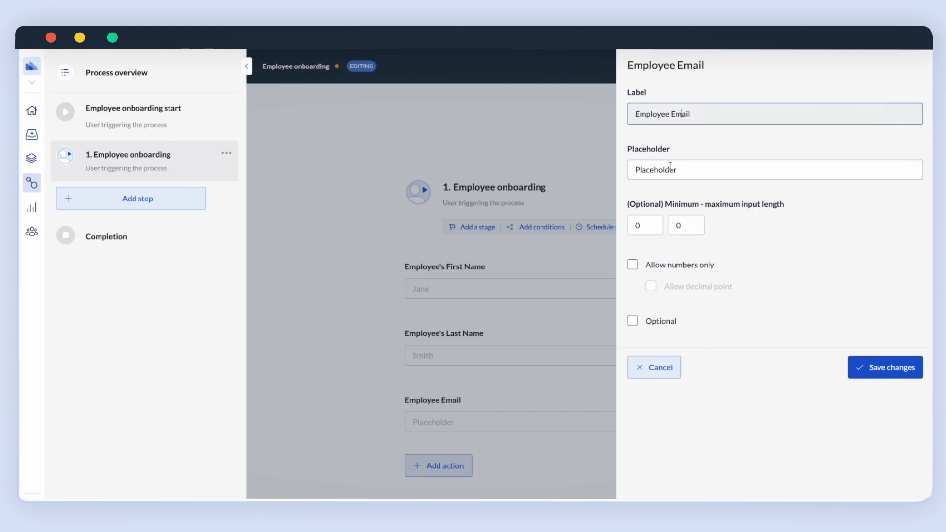
click(670, 168)
key(ctrl+a)
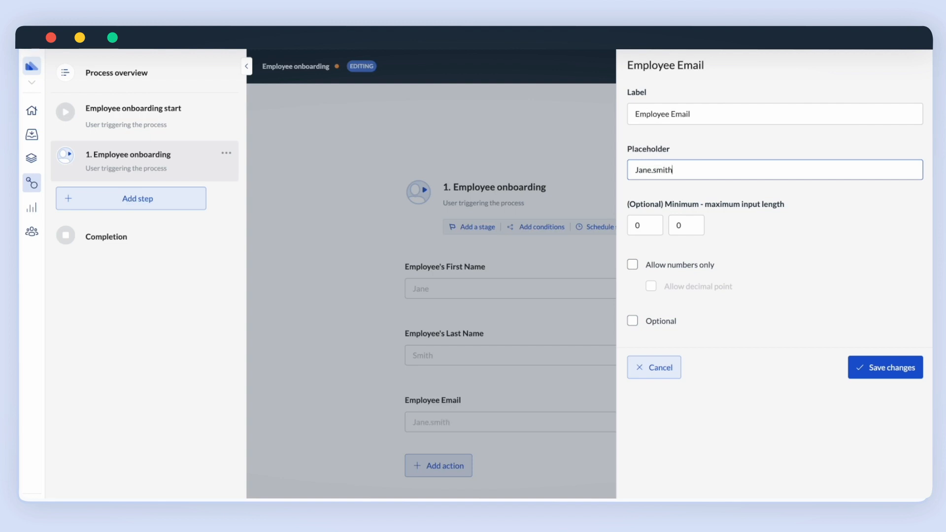
click(883, 377)
Add a date field below Employee Email labelled 'Starting Date'.
click(445, 465)
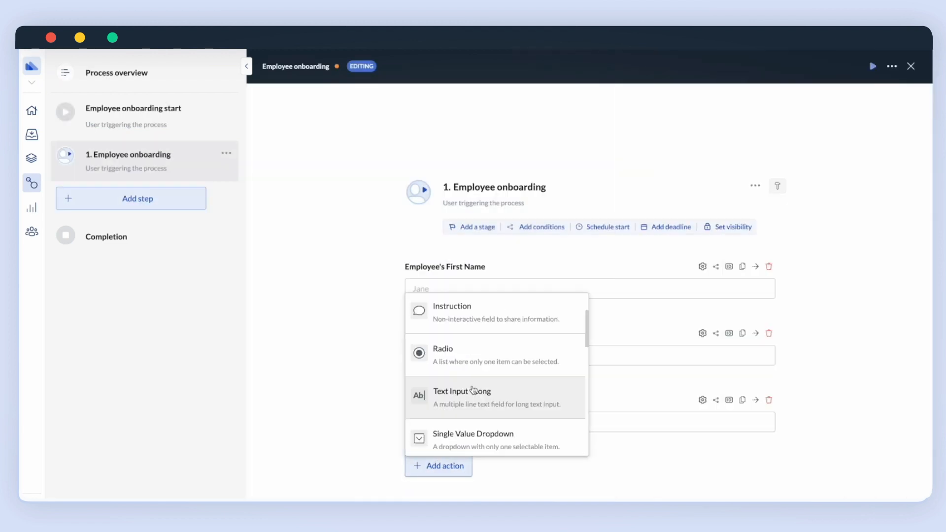
scroll(471, 393, down, 3)
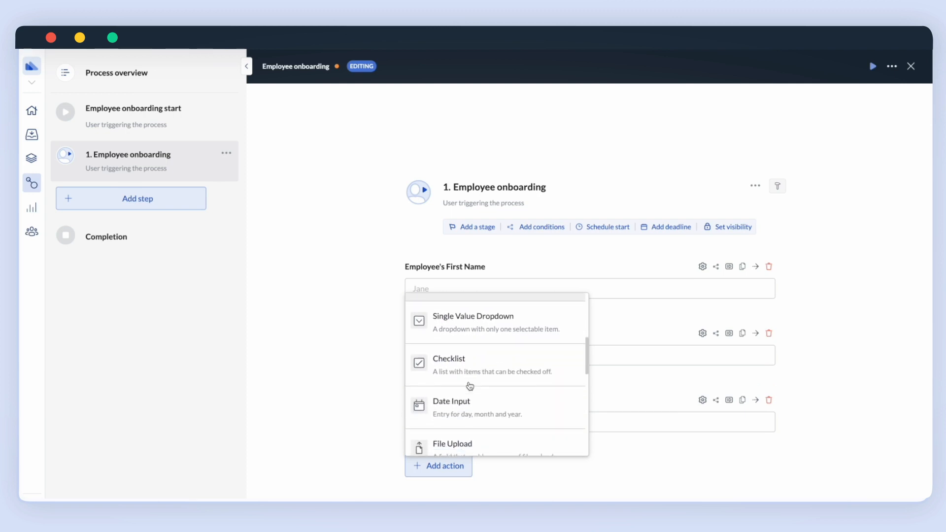
click(467, 395)
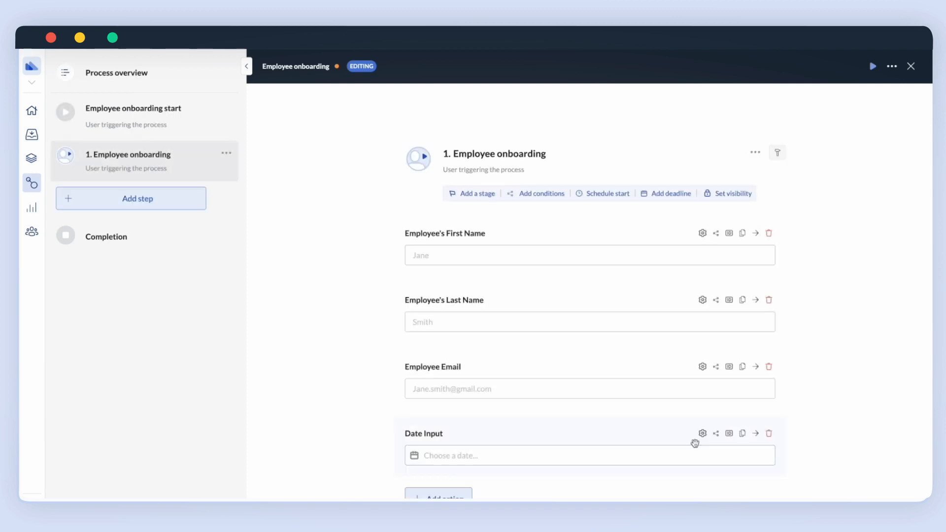
click(702, 434)
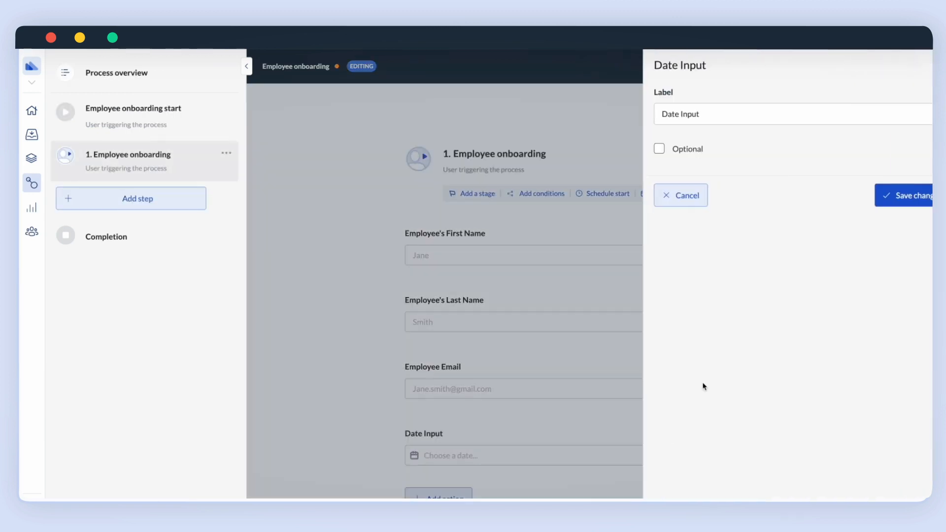
triple_click(664, 112)
text(Starting)
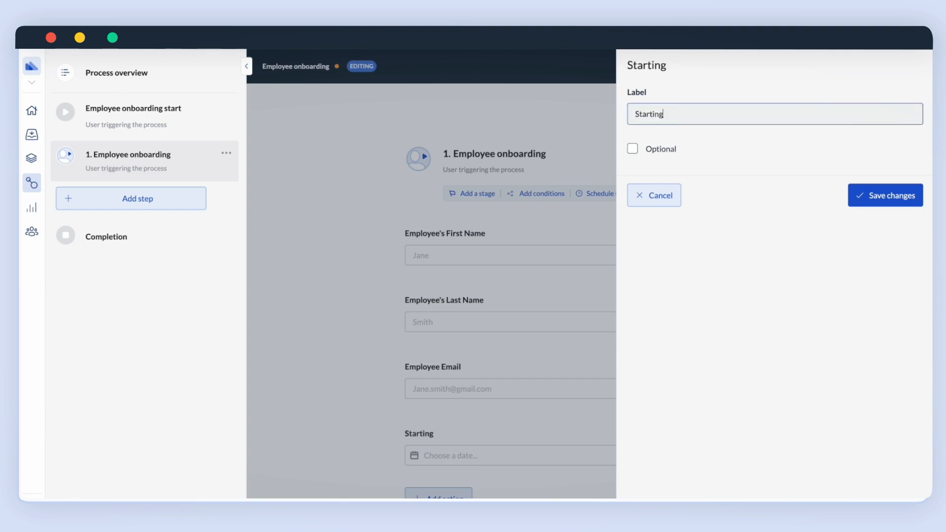
text( Date)
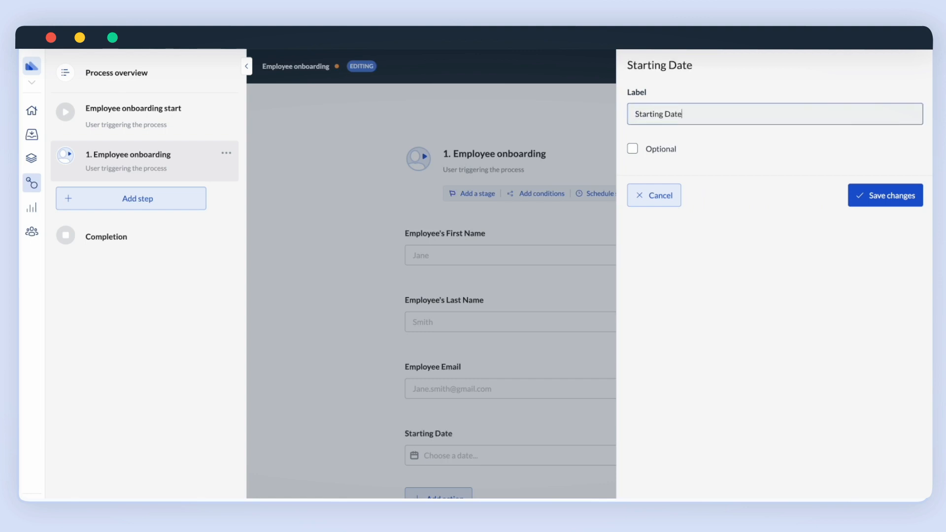
click(895, 199)
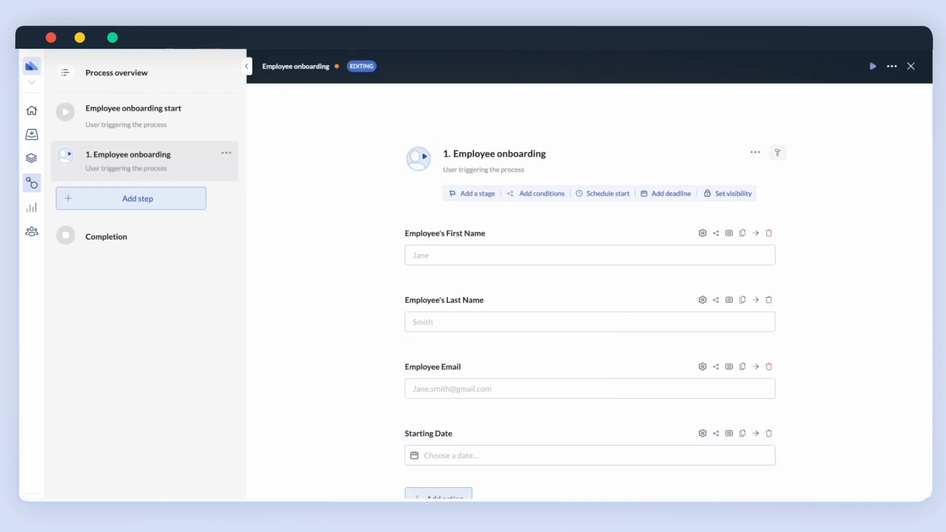
Add another date field above Starting Date, labelled 'Employee Date of Birth'.
click(439, 494)
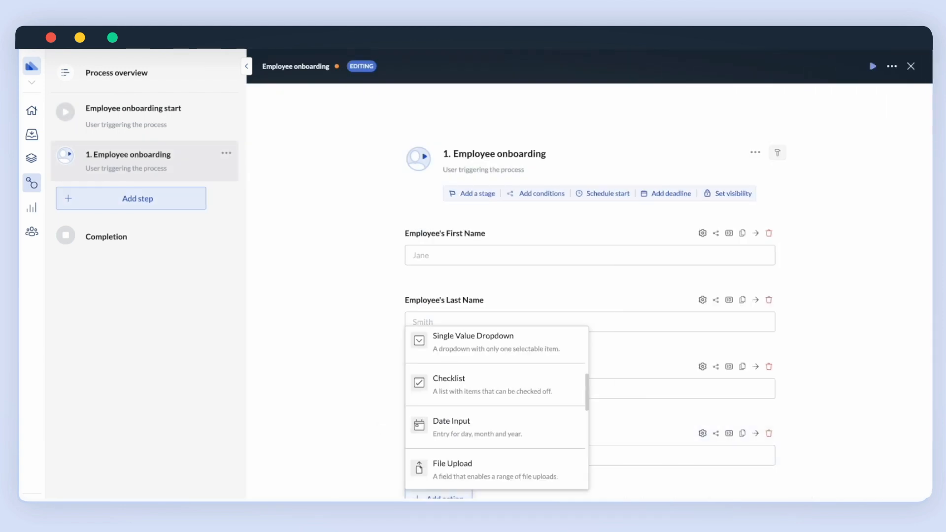
click(459, 436)
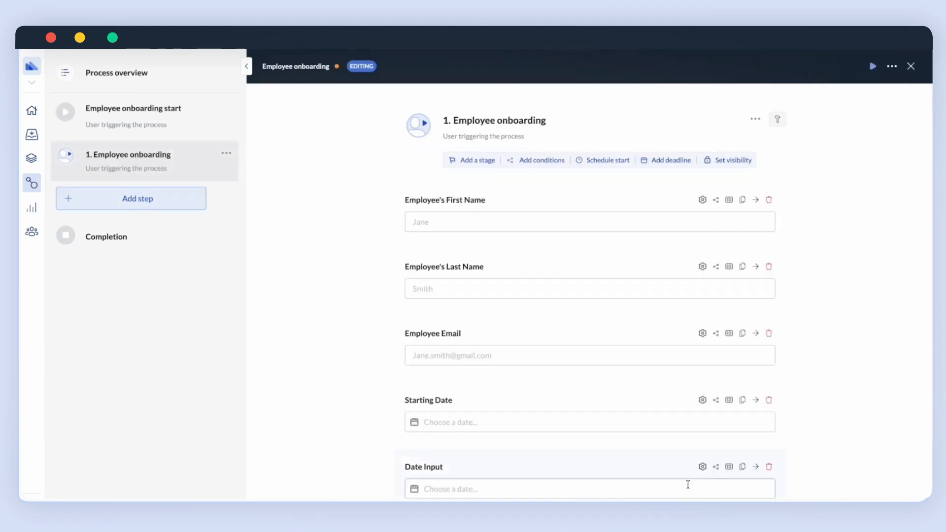
drag(635, 471, 639, 405)
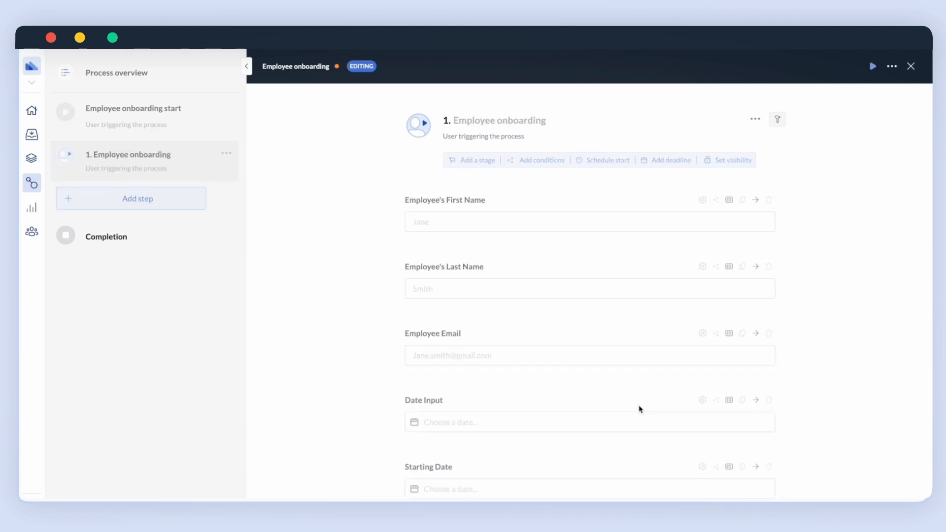
click(702, 401)
triple_click(682, 118)
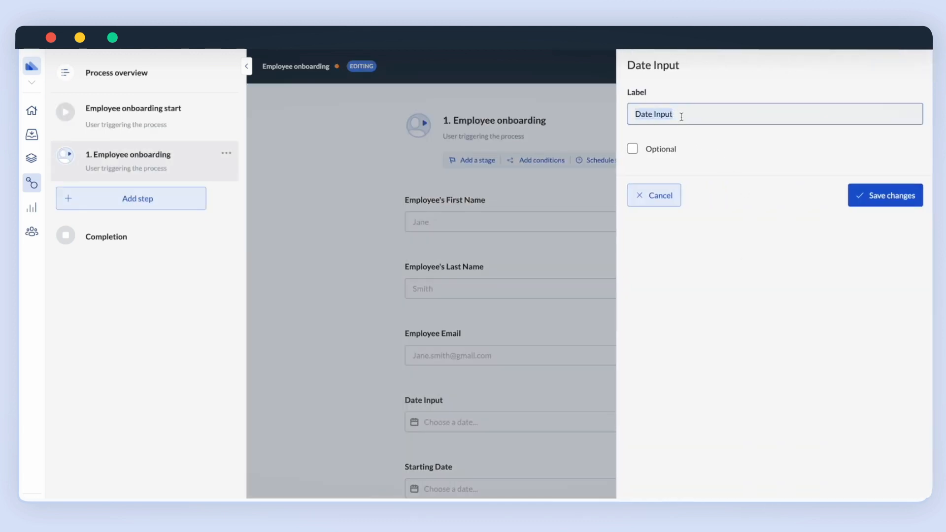
text(Employee Date of)
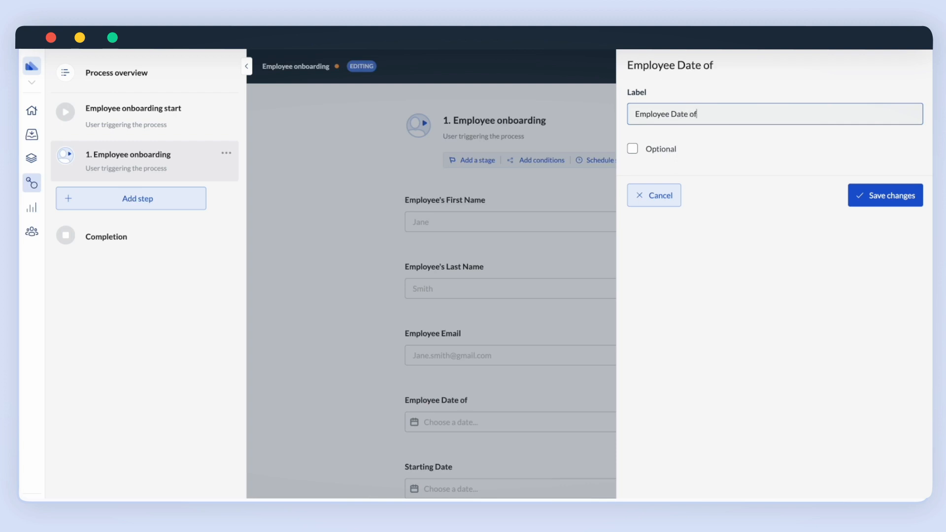
text( Birth)
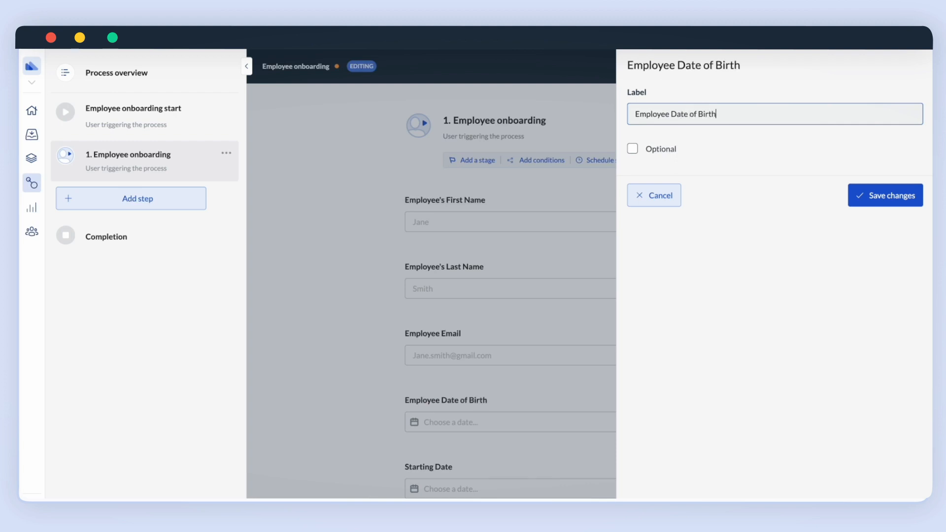
click(864, 198)
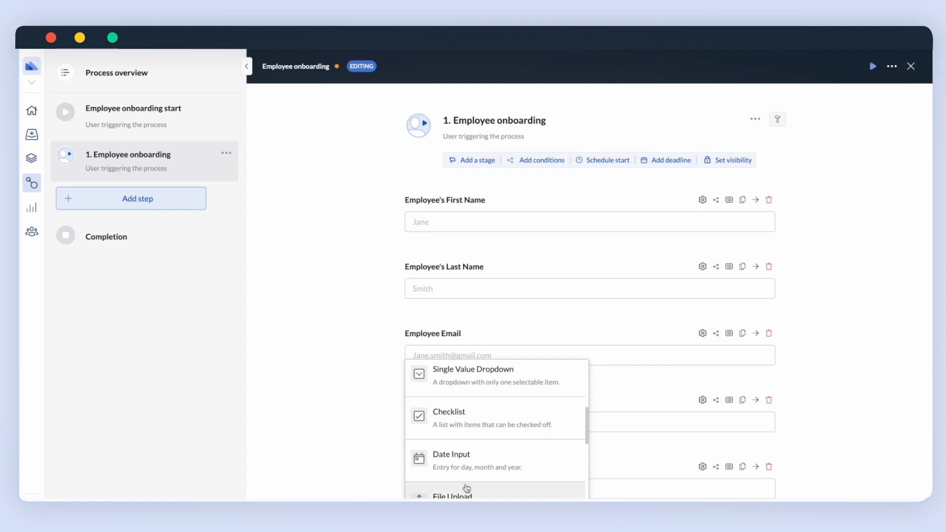
Add a 'Department' short text field with placeholder 'Please enter the department'.
scroll(467, 489, up, 3)
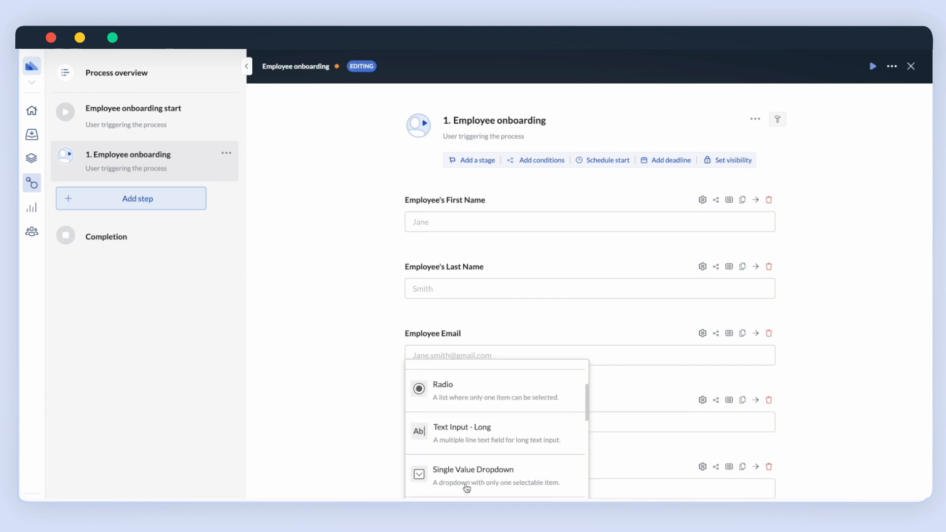
scroll(467, 489, up, 2)
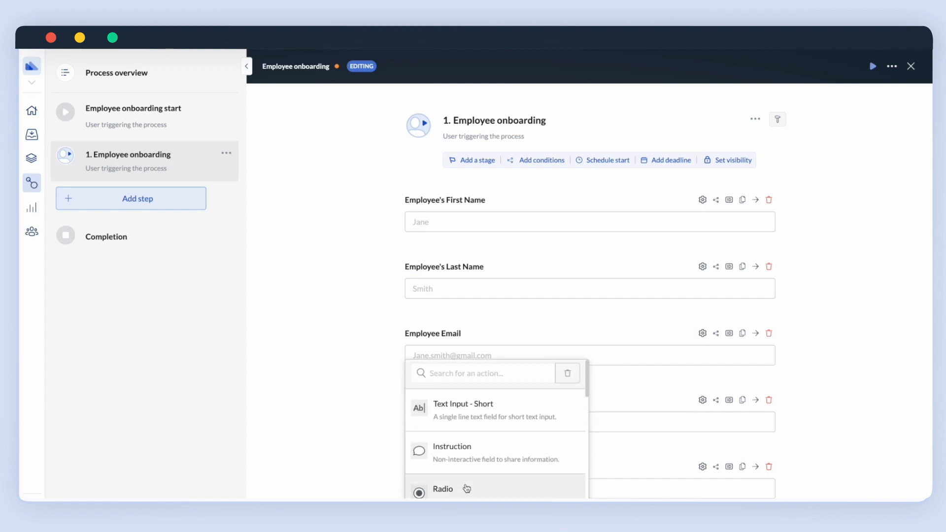
click(477, 433)
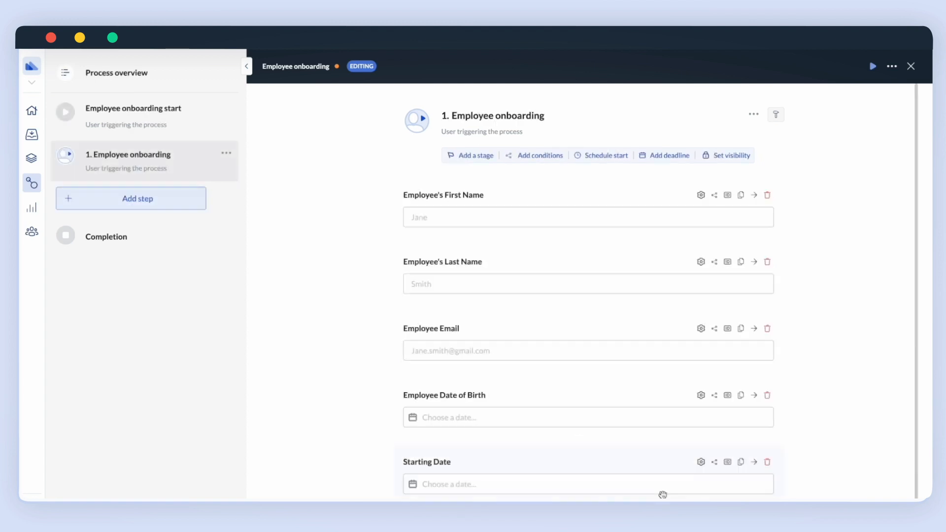
scroll(663, 494, down, 1)
scroll(663, 495, down, 1)
click(700, 471)
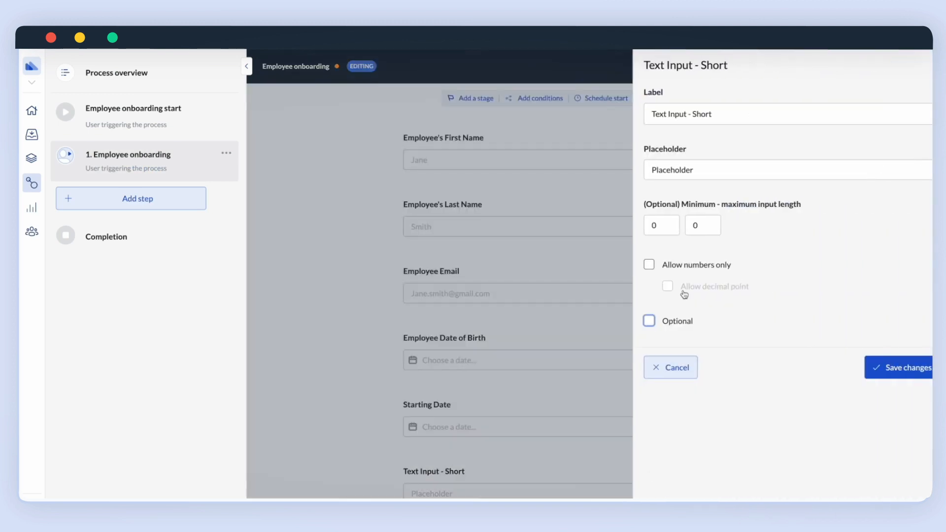
triple_click(672, 113)
text(Department)
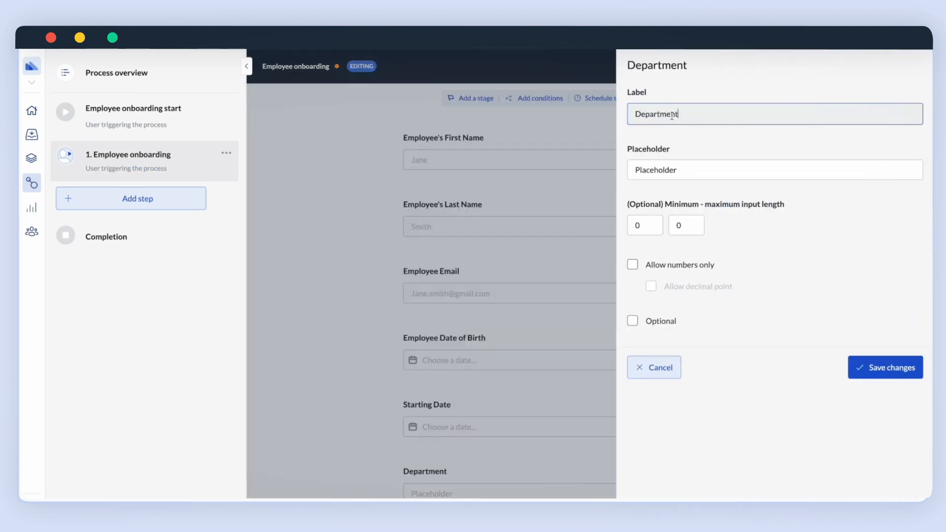
click(671, 170)
triple_click(670, 170)
text(Ple)
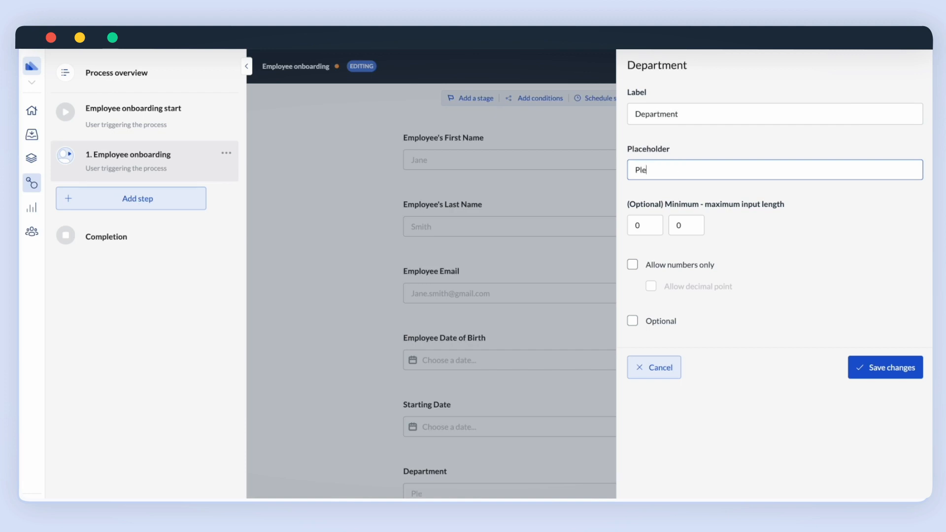
text(ase enter the department)
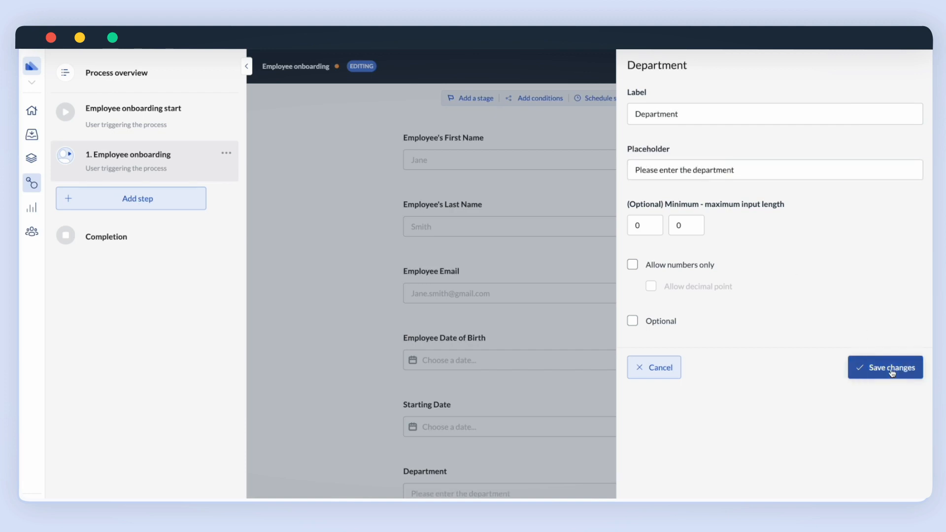
click(891, 368)
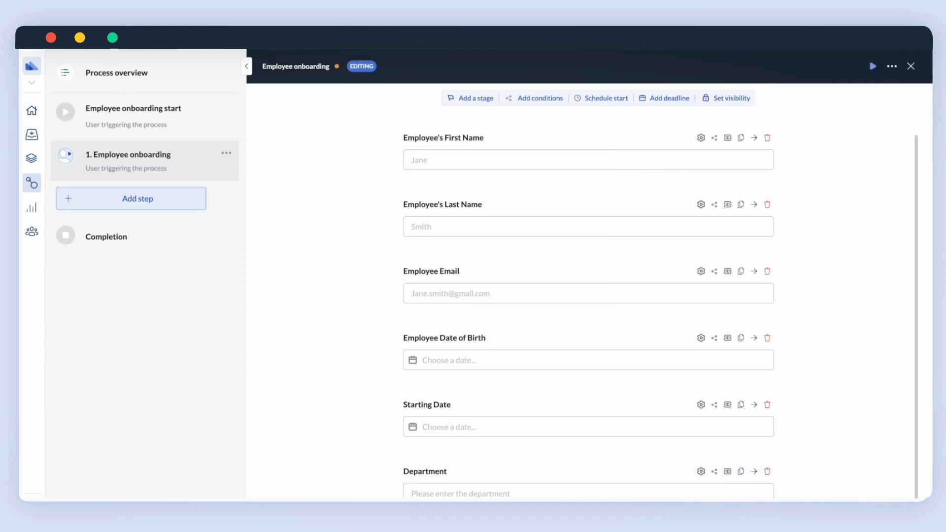
Add a 'Reporting Manager' user selection field with placeholder 'Please select the reporting manager...'.
click(479, 508)
scroll(480, 488, down, 2)
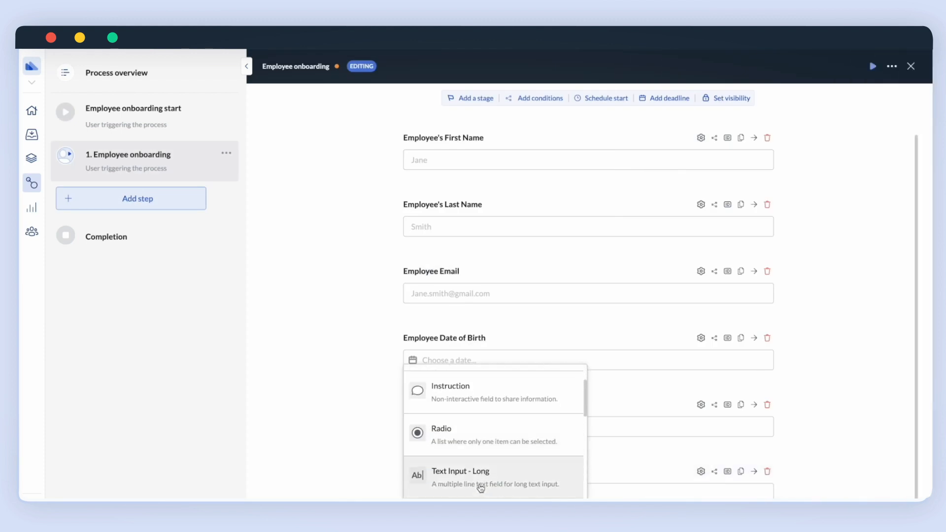
scroll(481, 488, down, 3)
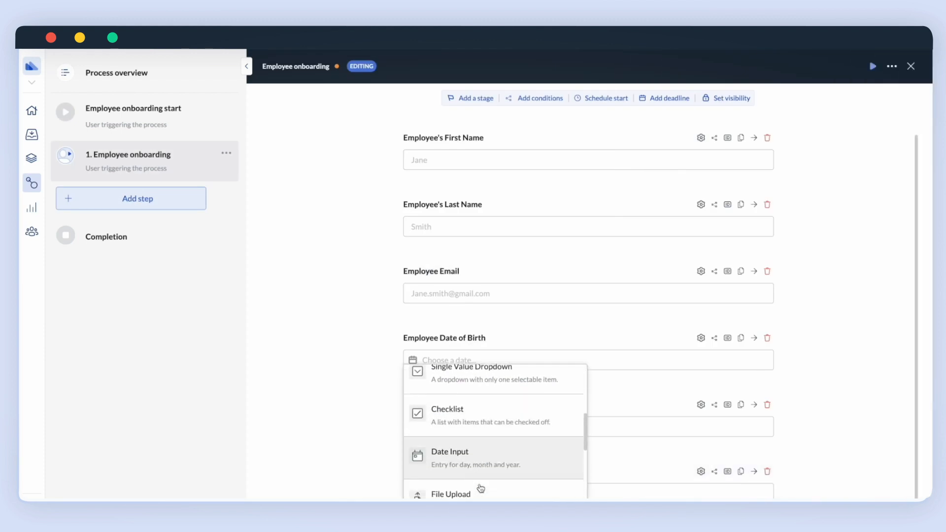
scroll(481, 488, down, 3)
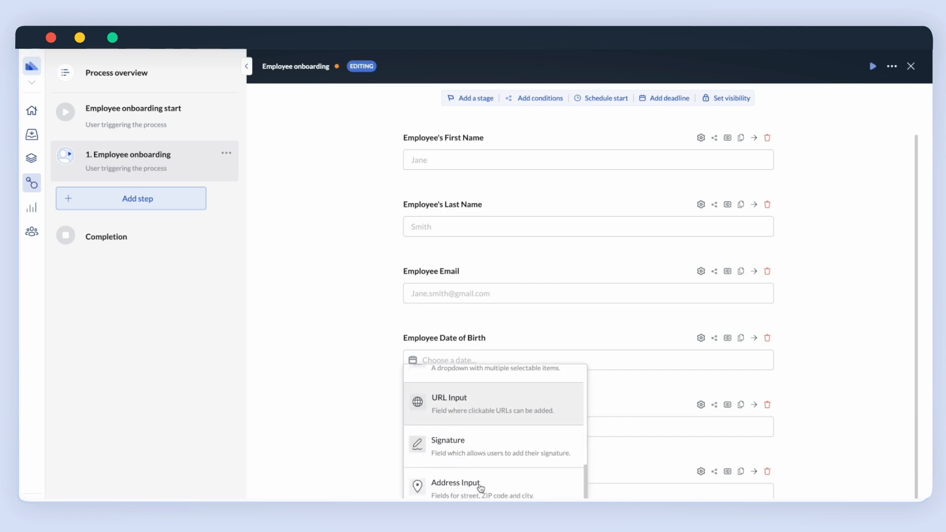
scroll(481, 488, down, 2)
click(481, 486)
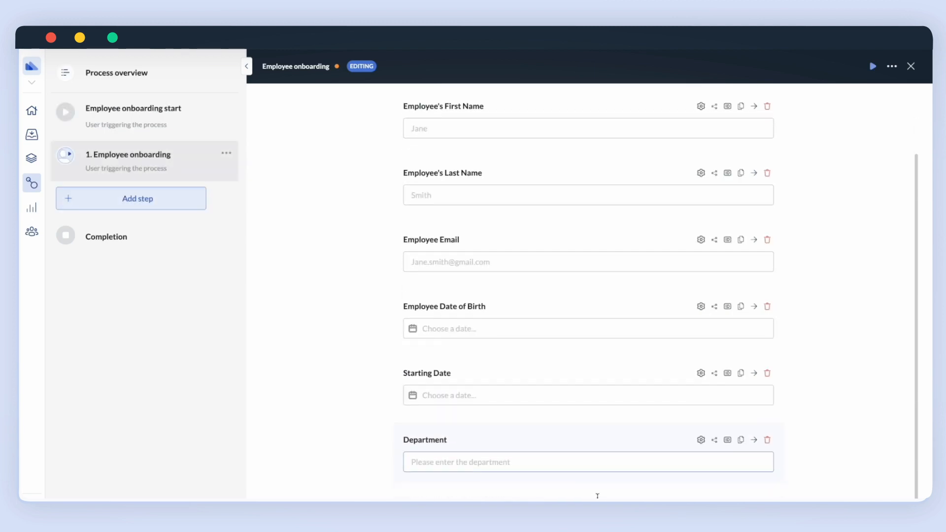
click(701, 468)
triple_click(712, 113)
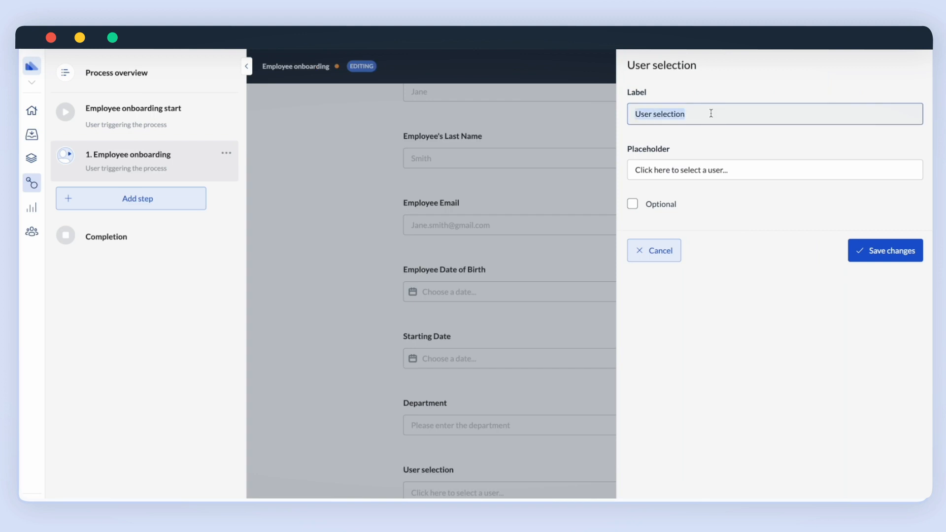
text(Reporting)
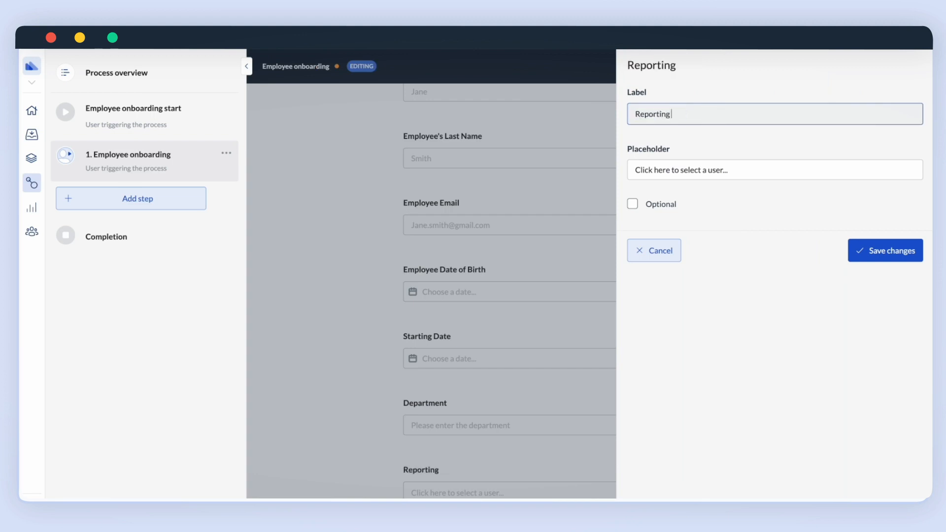
text( Manager)
triple_click(695, 163)
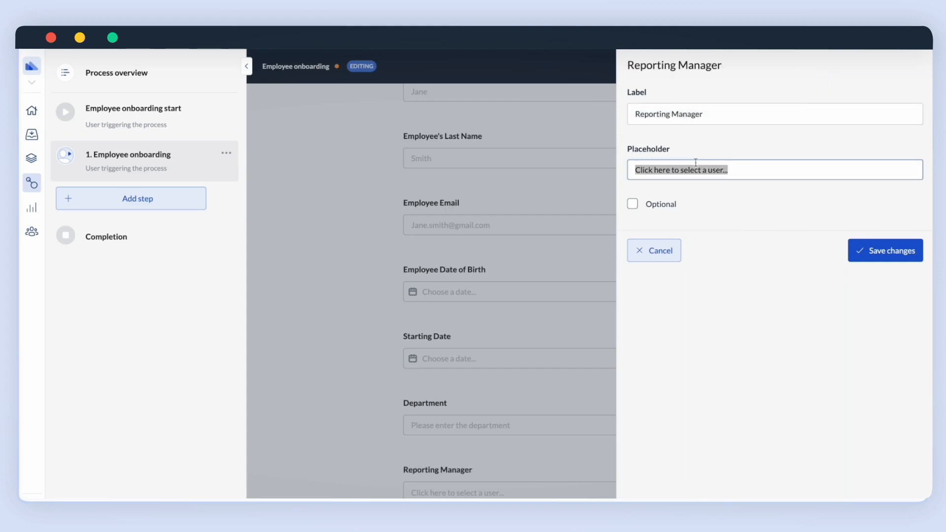
text(Please select)
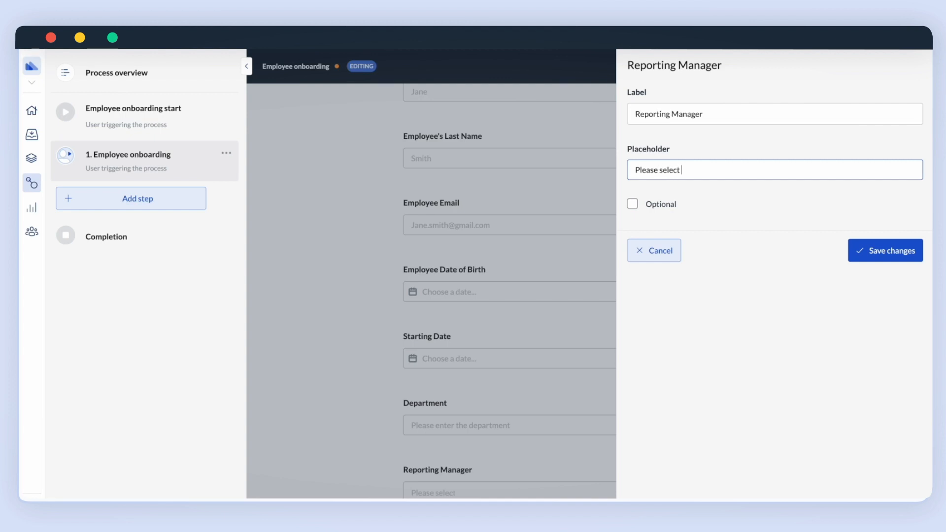
text( the reporting manager)
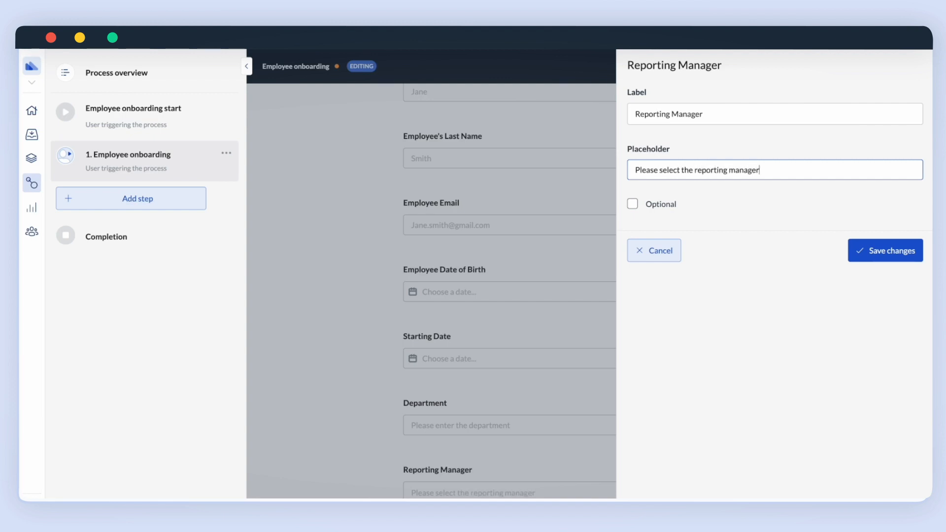
text(...)
click(883, 251)
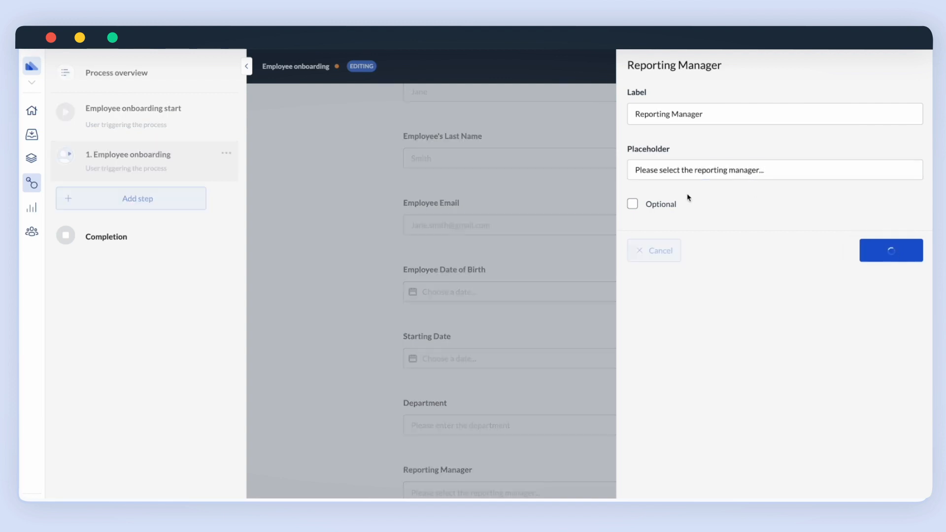
scroll(368, 301, up, 3)
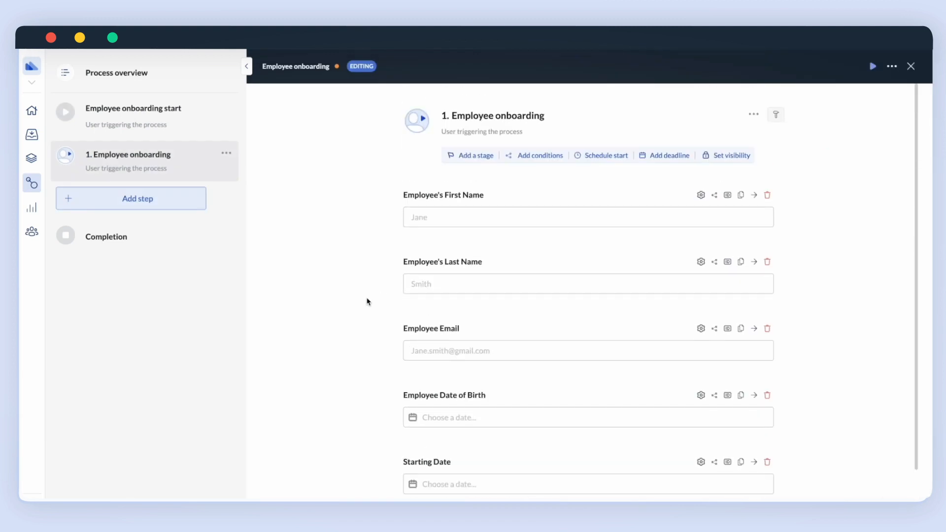
Add a second action step assigned to the Reporting Manager selected in step 1.
click(189, 200)
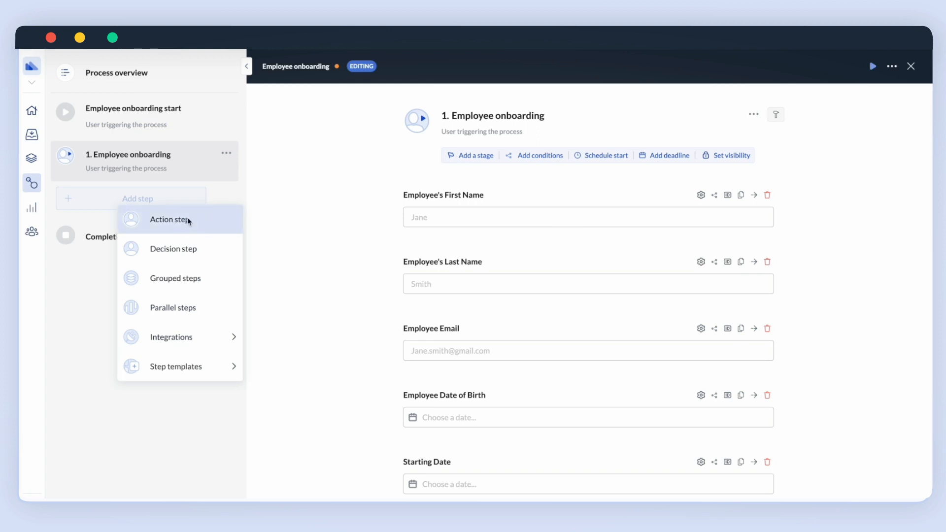
click(190, 222)
click(166, 205)
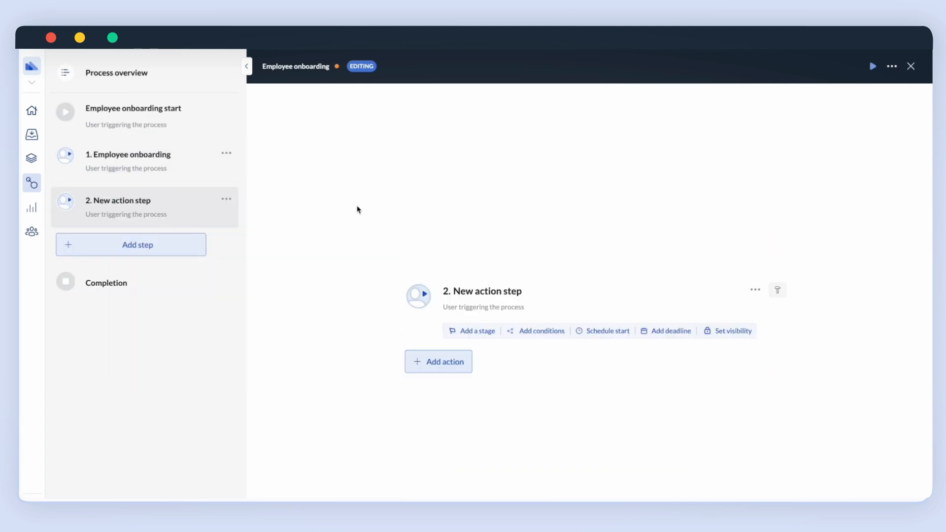
click(488, 306)
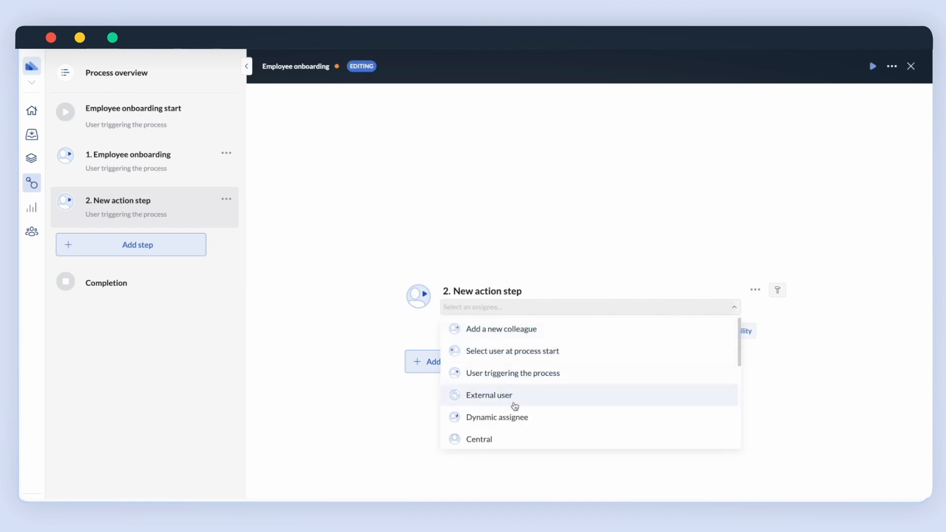
click(512, 417)
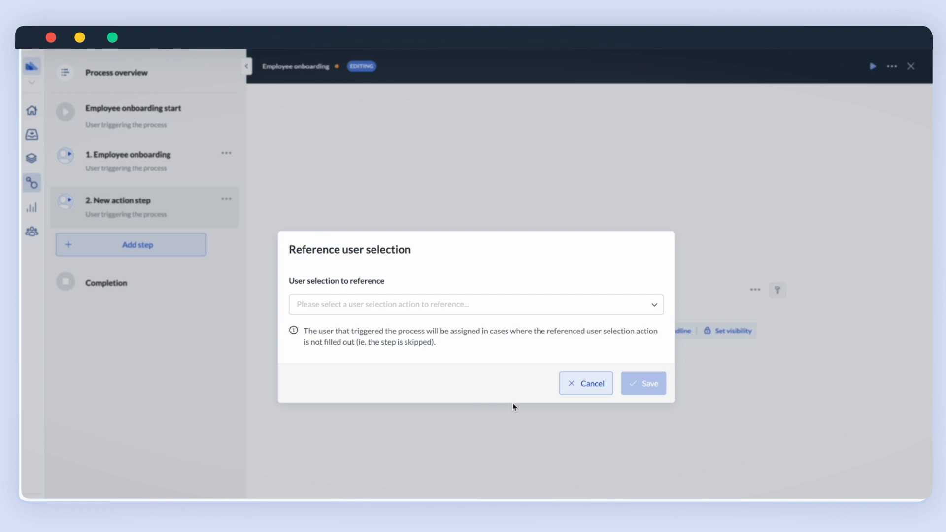
click(503, 304)
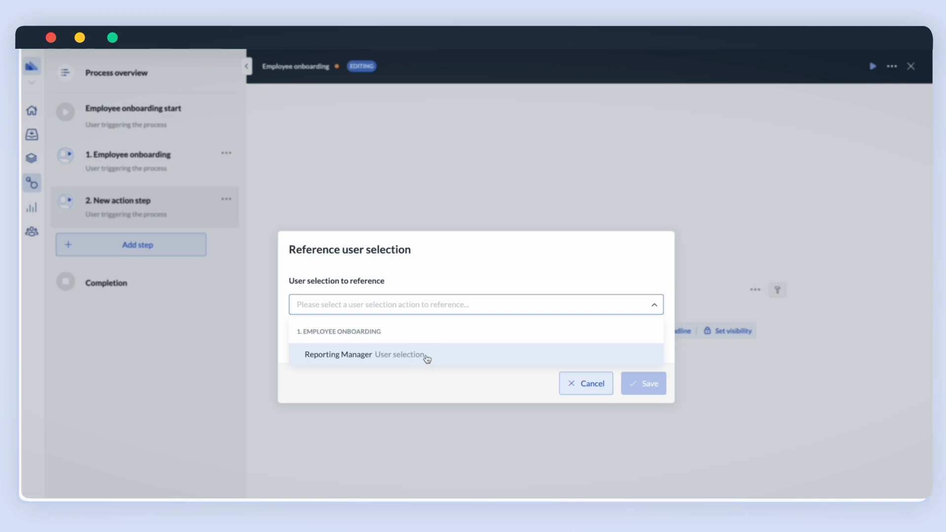
click(427, 356)
click(657, 391)
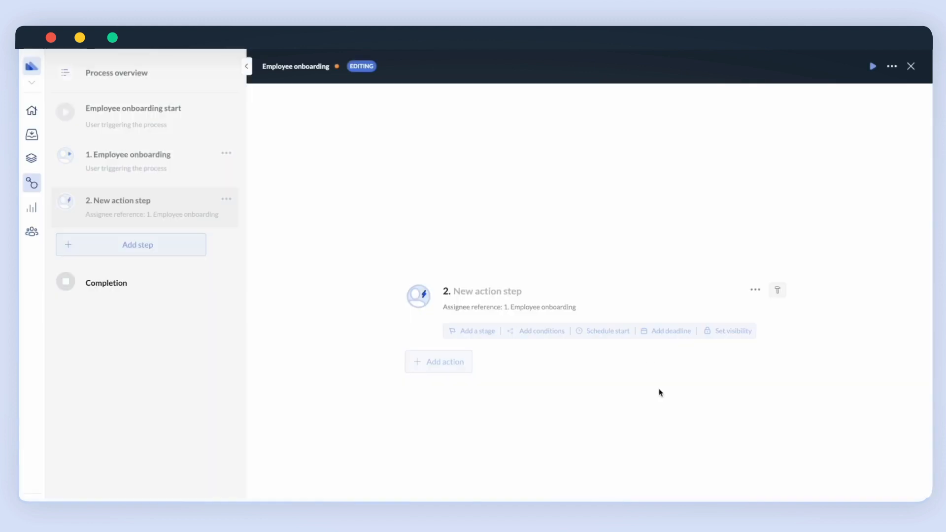
Rename the second step to 'Employee onboarding prep'.
click(469, 293)
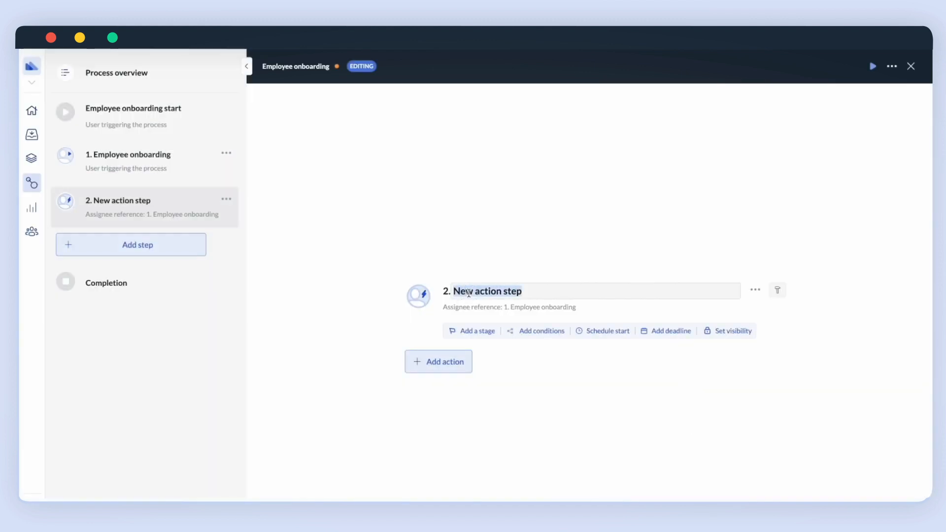
text(Emplo)
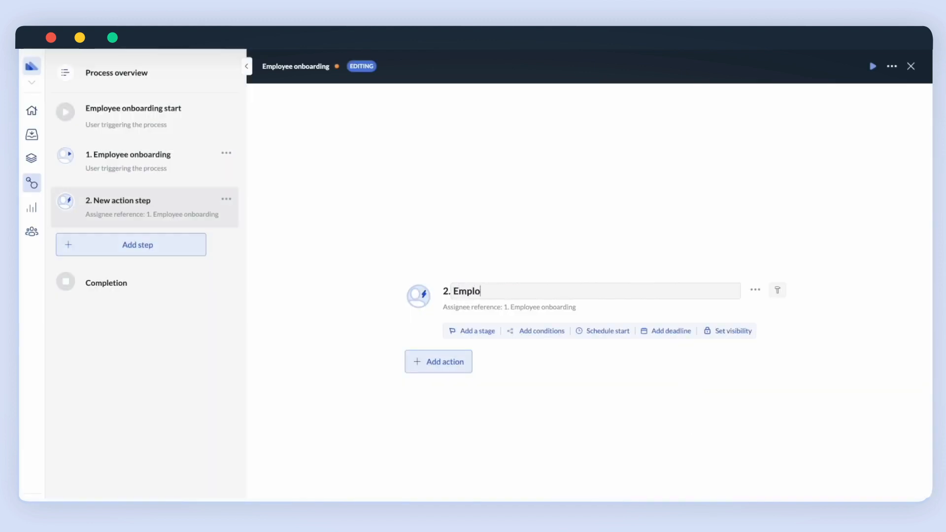
text(yee onboarding prep)
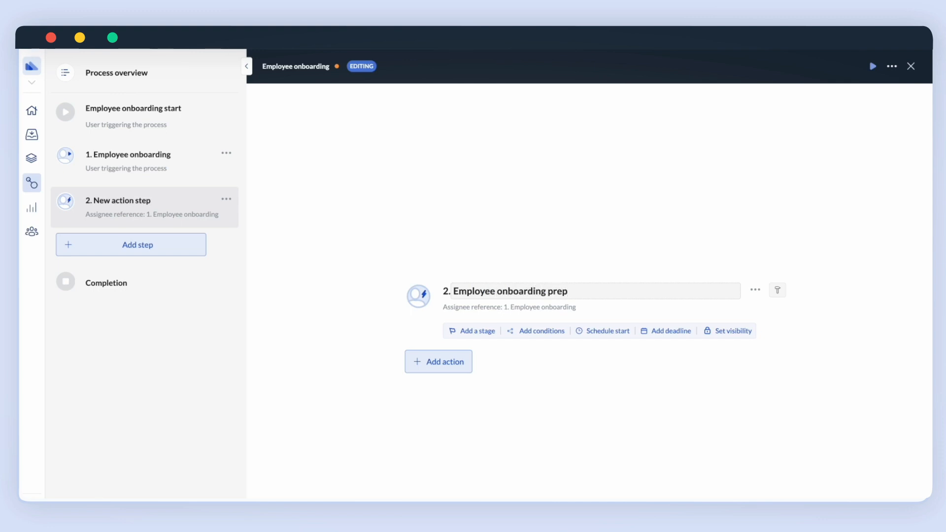
key(Return)
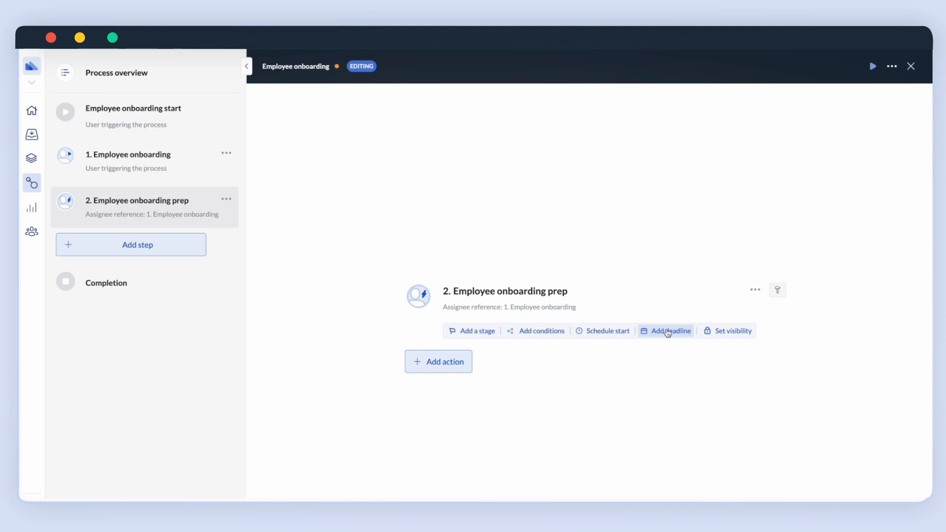
Set the step deadline to 4 Days Before '1. Employee onboarding - Starting Date'.
click(668, 332)
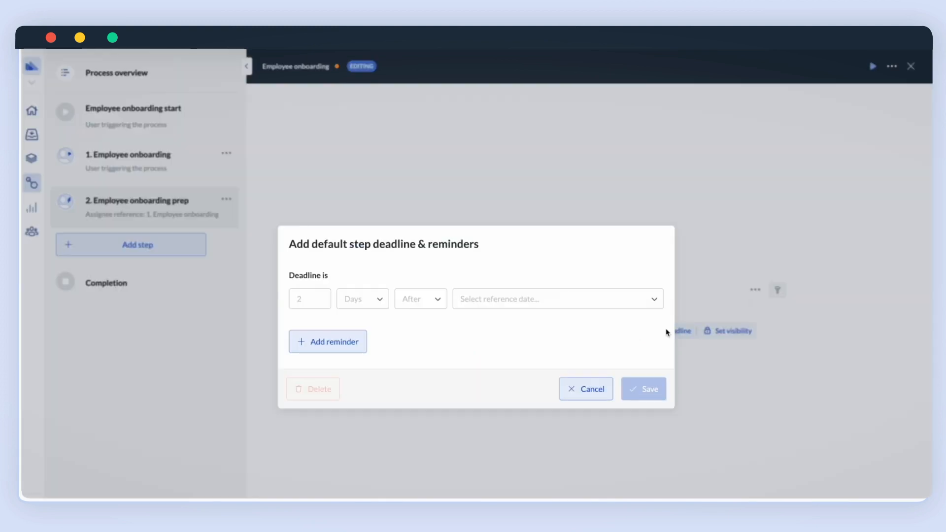
click(320, 299)
click(319, 298)
click(373, 307)
click(400, 351)
click(430, 301)
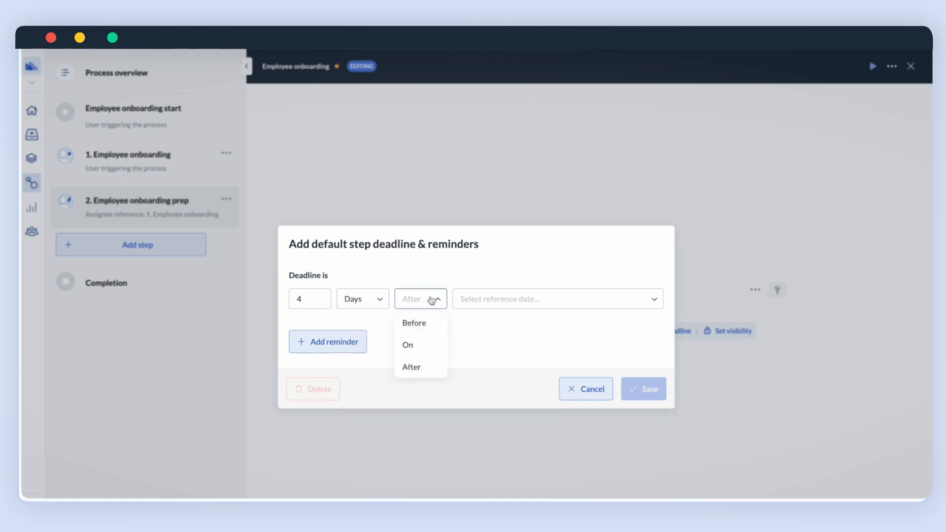
click(420, 321)
click(478, 304)
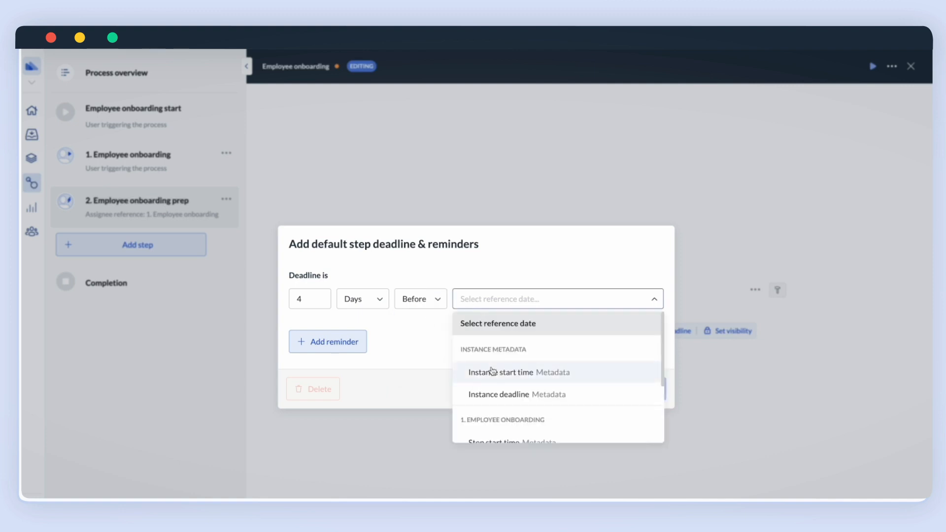
scroll(495, 386, down, 4)
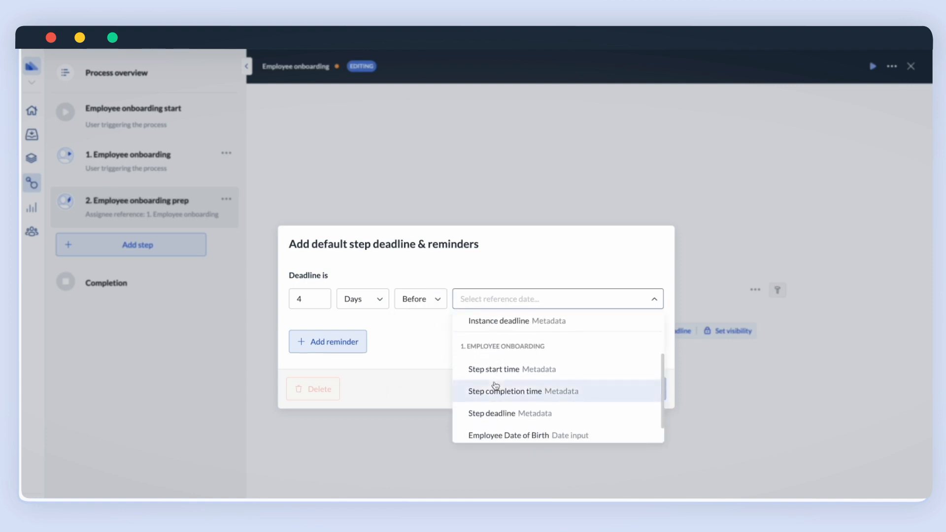
click(496, 433)
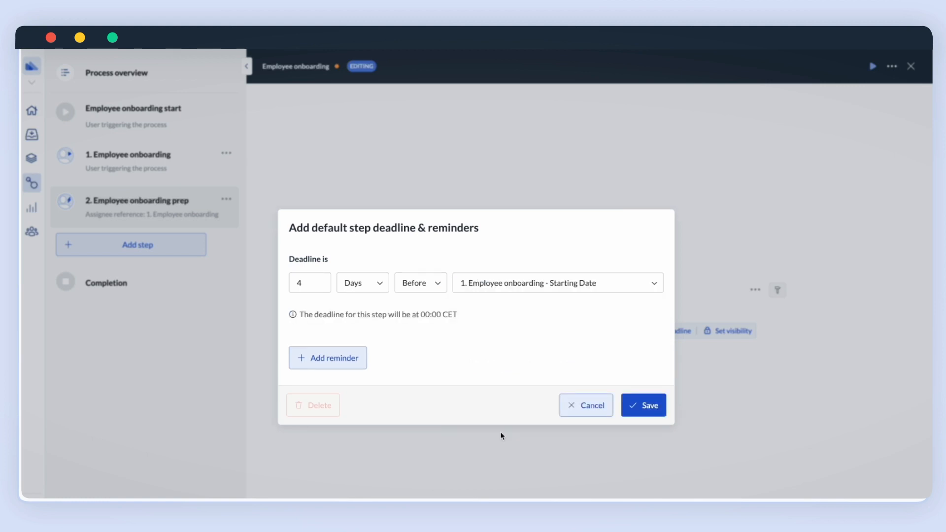
Add a reminder to the user triggering the process, 2 Days Before the deadline.
click(354, 363)
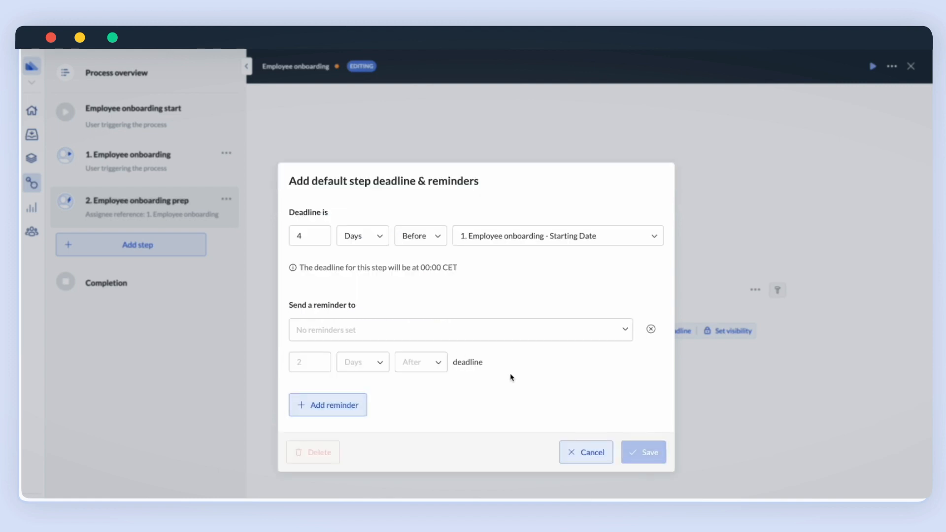
click(441, 336)
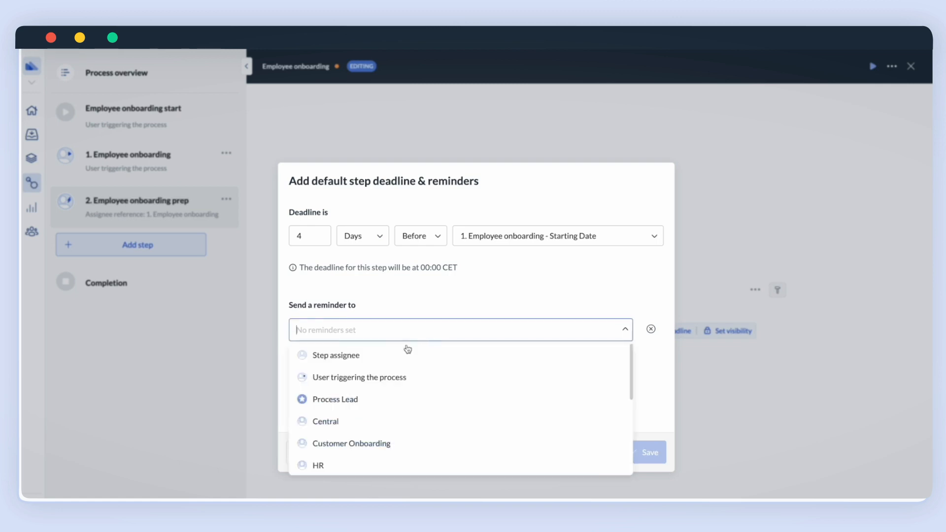
click(387, 379)
click(501, 290)
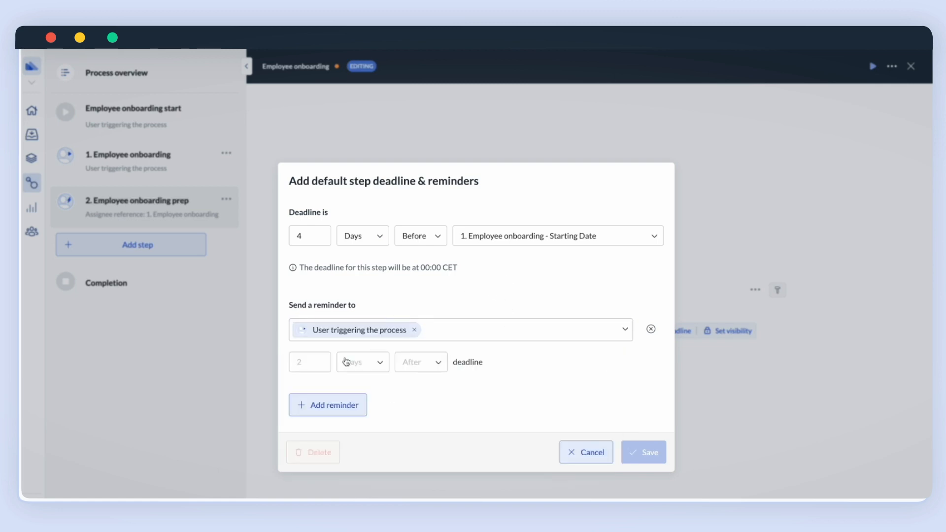
click(319, 361)
click(319, 360)
click(360, 362)
click(359, 433)
click(426, 365)
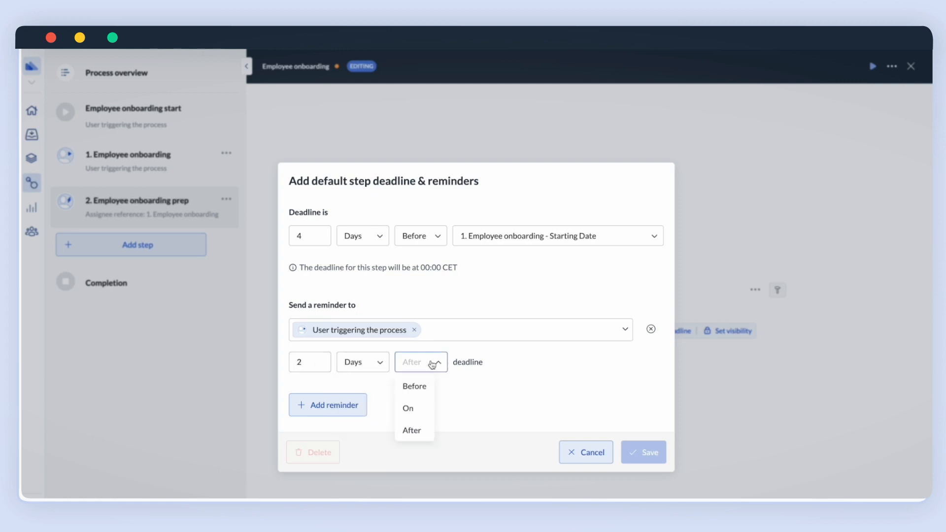
click(417, 386)
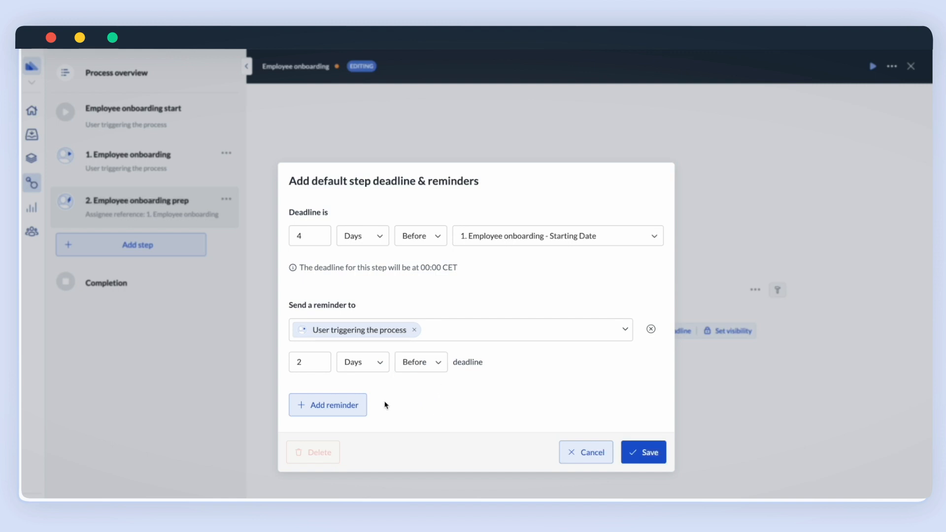
Add a second reminder to the triggering user 1 Day Before the deadline, and save.
click(351, 407)
click(338, 379)
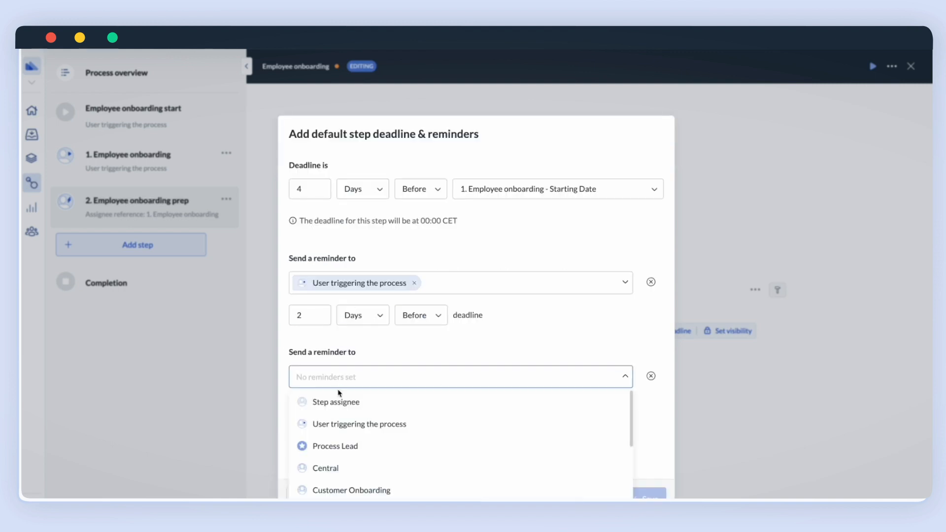
click(339, 424)
click(518, 351)
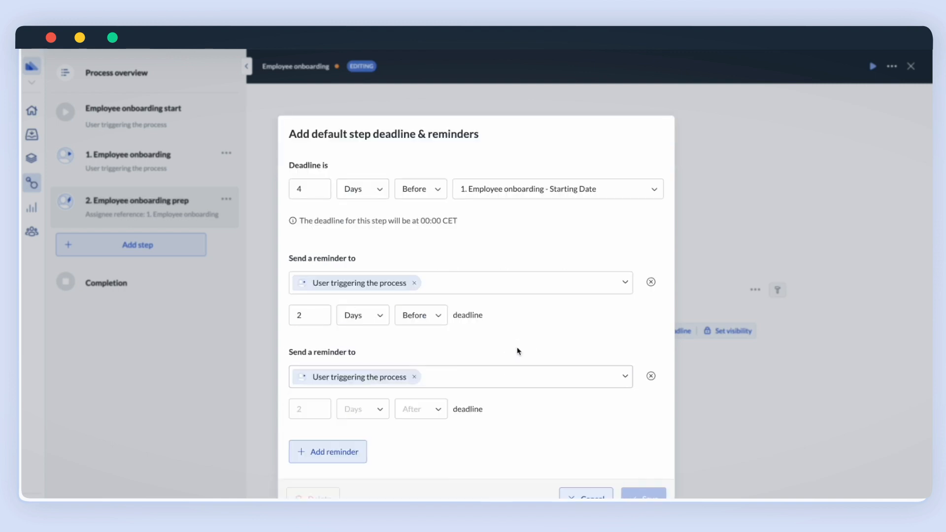
click(325, 414)
click(319, 407)
click(364, 411)
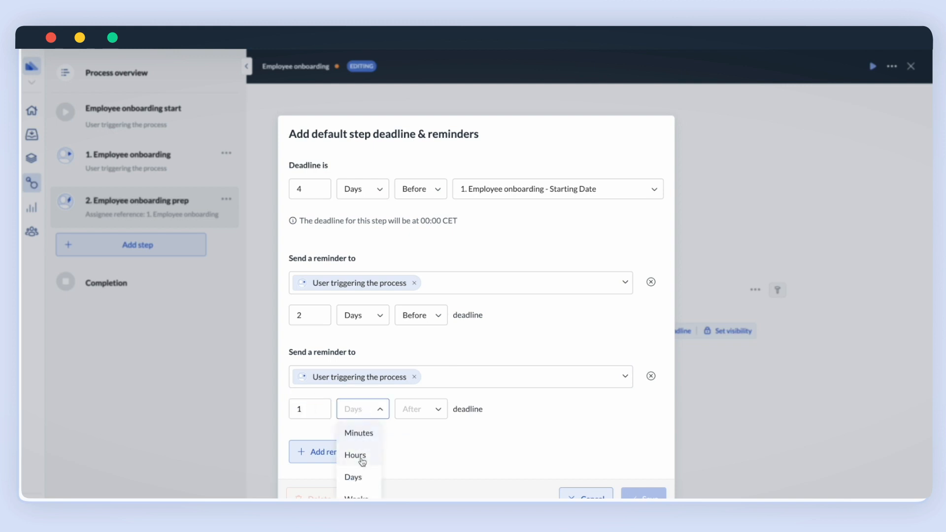
click(361, 478)
click(422, 415)
click(413, 432)
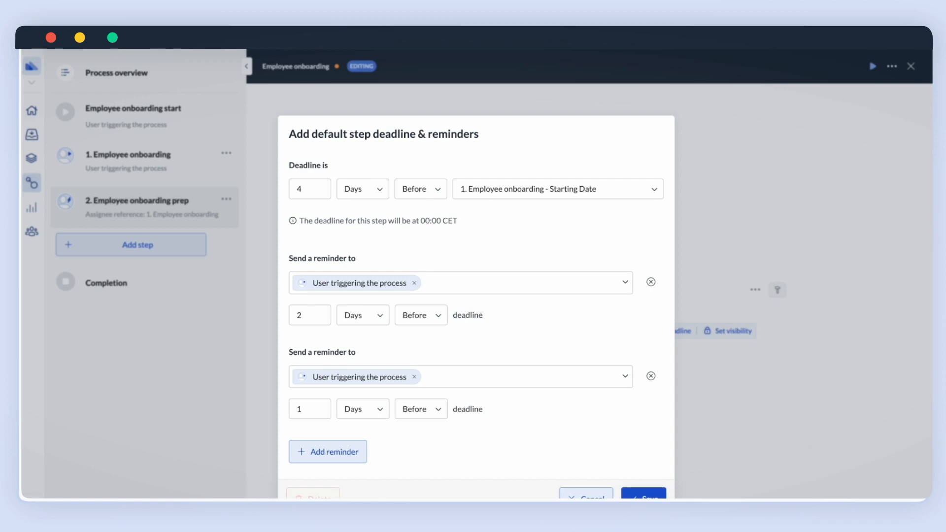
click(628, 495)
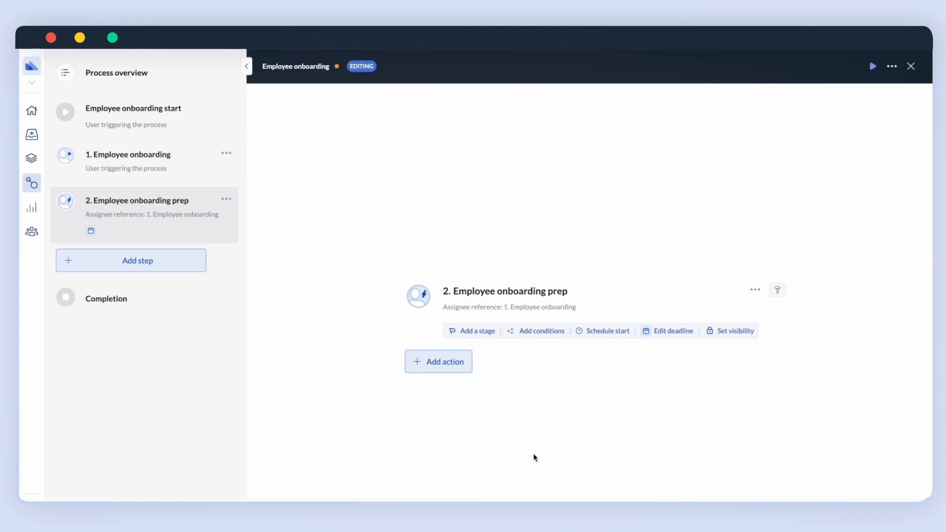
Add an Instruction to step 2 labelled 'Employee onboarding prep', starting its text with 'Hello'.
click(444, 368)
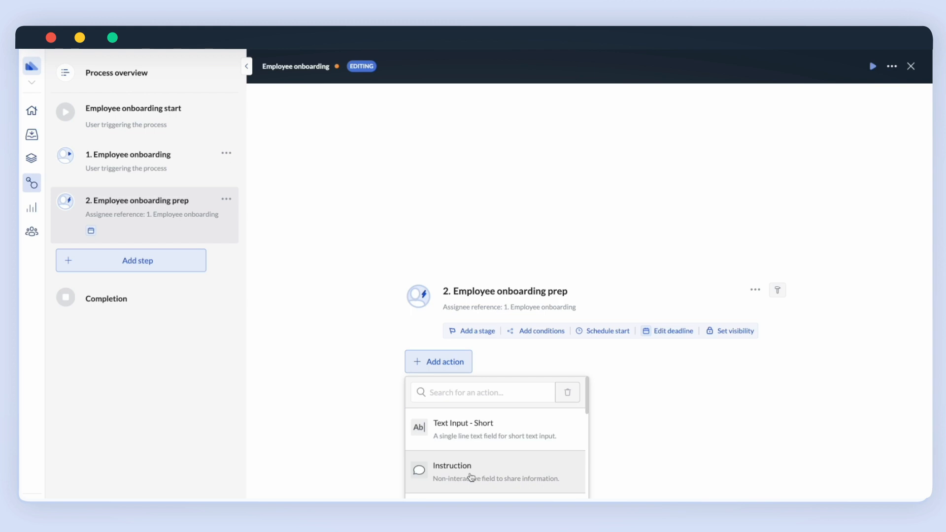
click(471, 477)
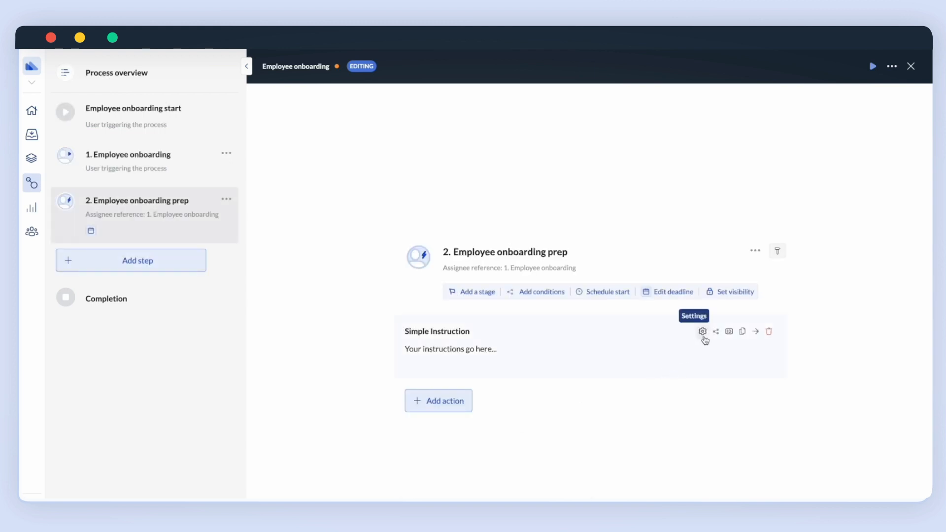
click(702, 332)
triple_click(672, 114)
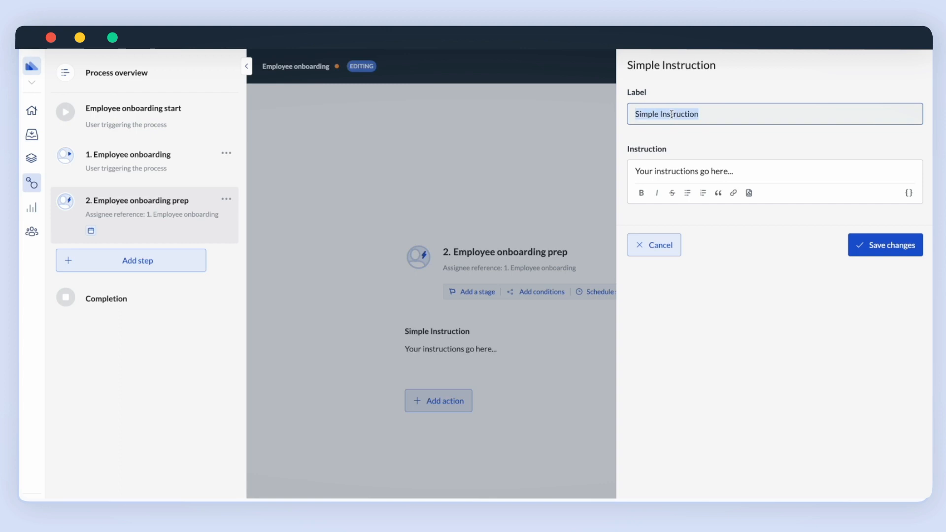
text(Employee onboardin)
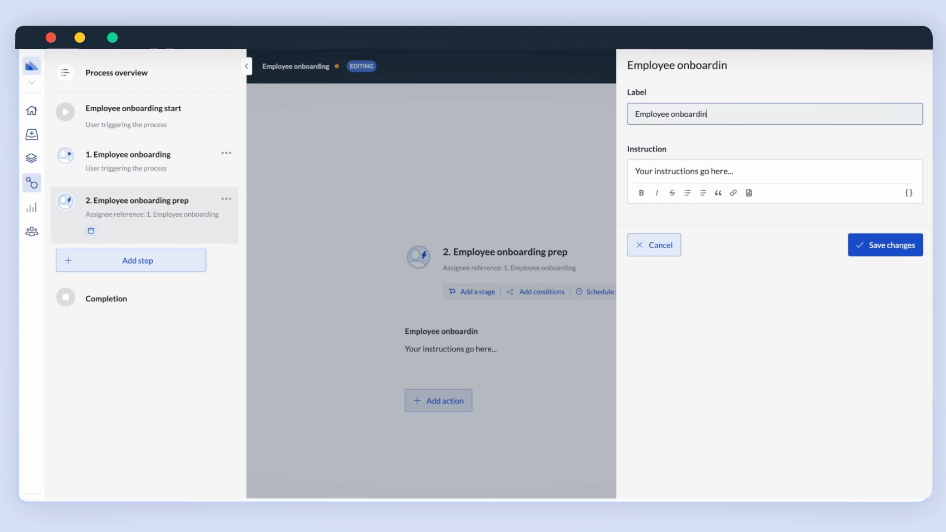
text(g prep)
click(641, 171)
triple_click(641, 171)
text(Hell)
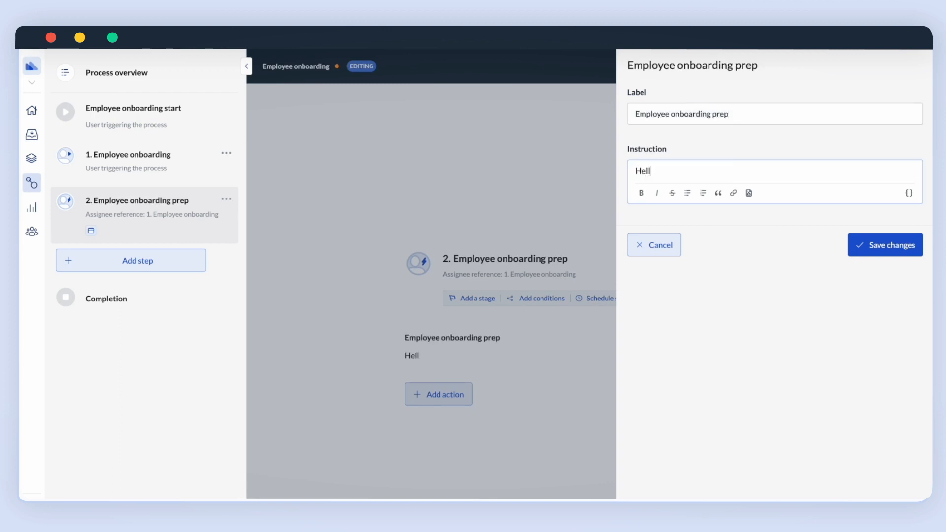
text(o)
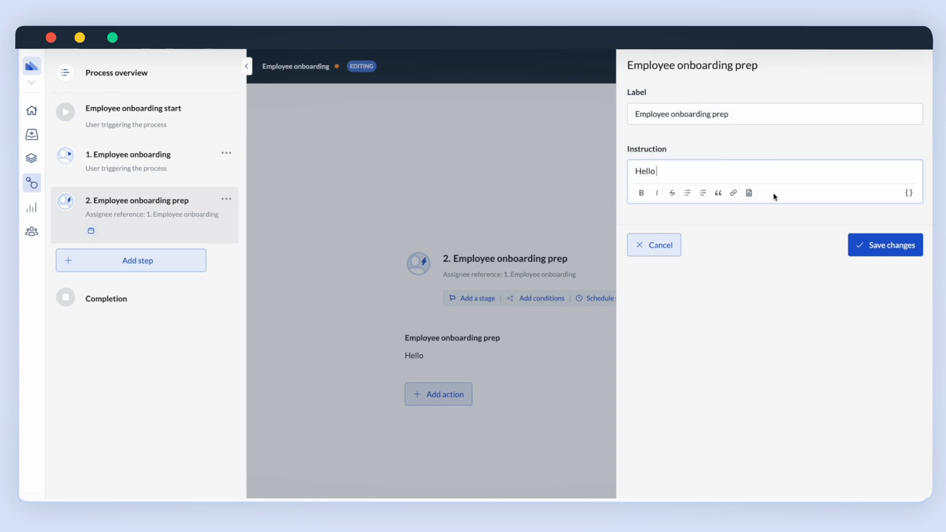
Insert the reporting manager's first name reference after 'Hello', followed by a comma and new line.
click(909, 194)
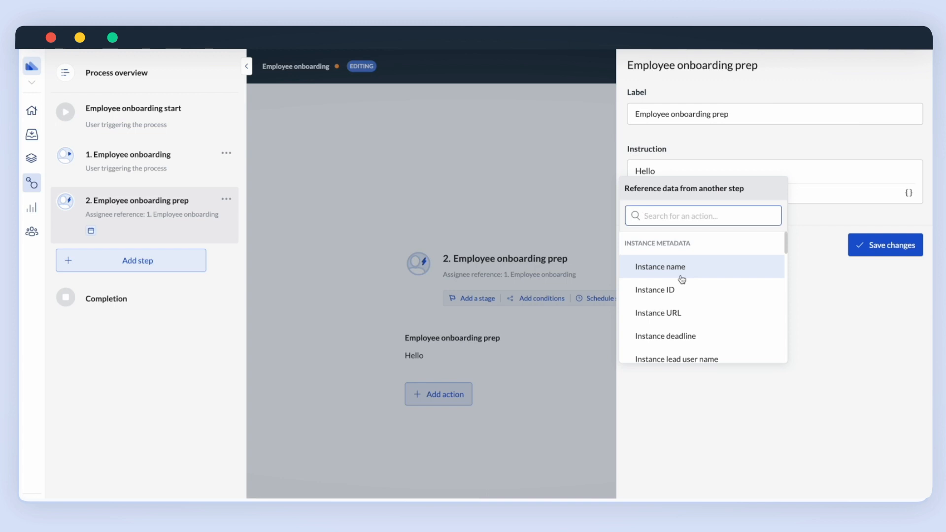
scroll(682, 279, down, 1)
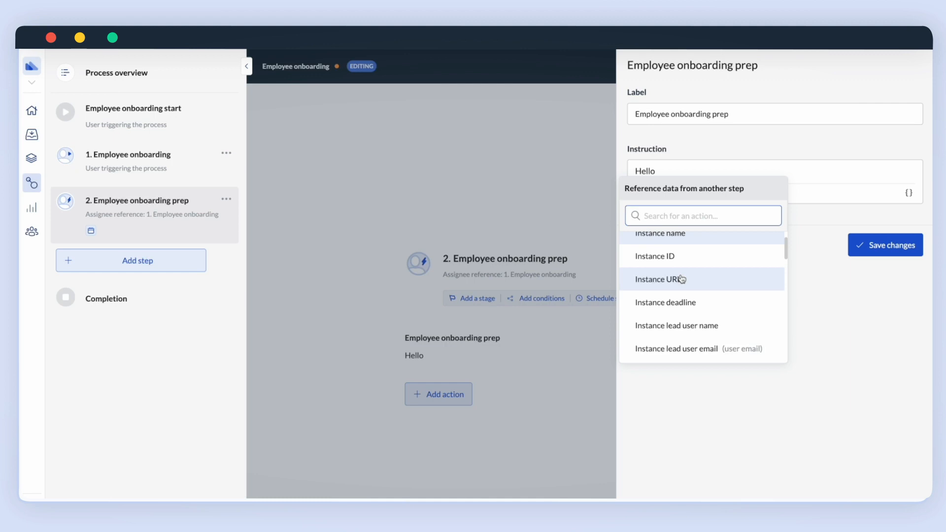
scroll(682, 280, down, 5)
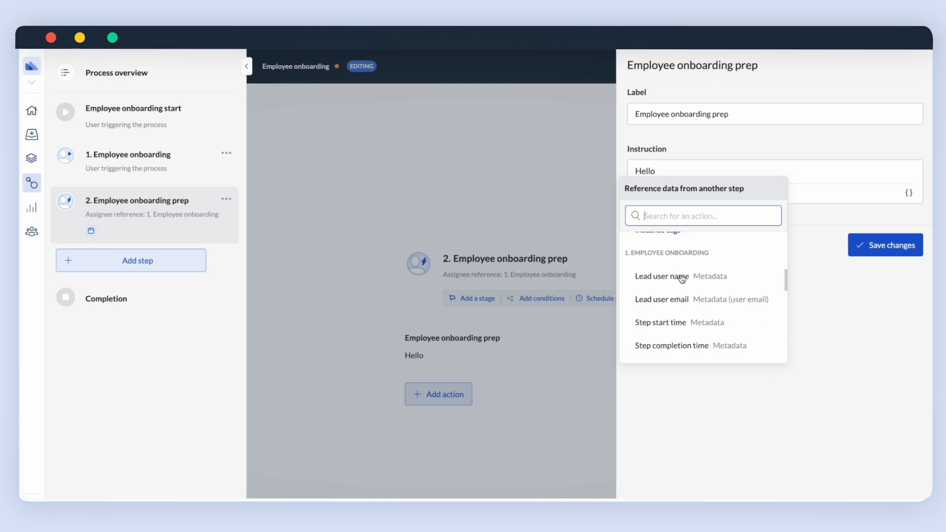
scroll(682, 280, down, 5)
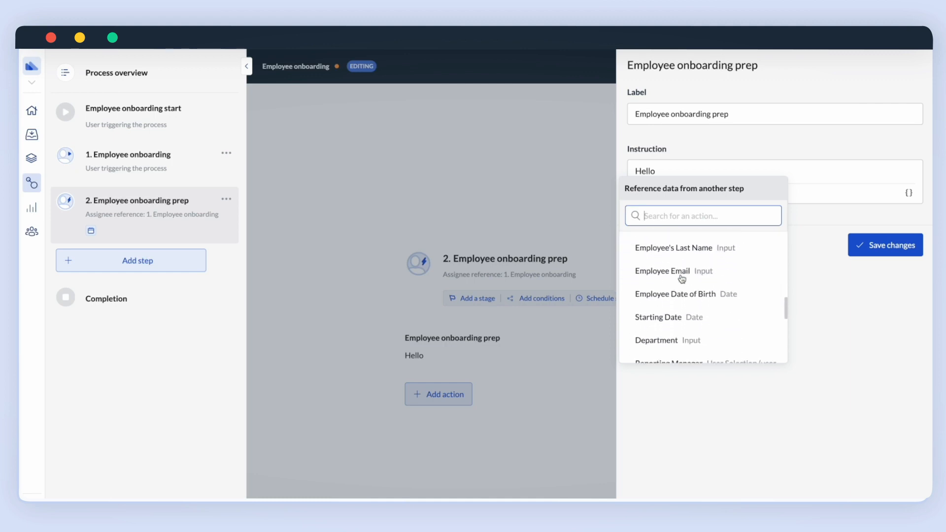
scroll(682, 279, down, 3)
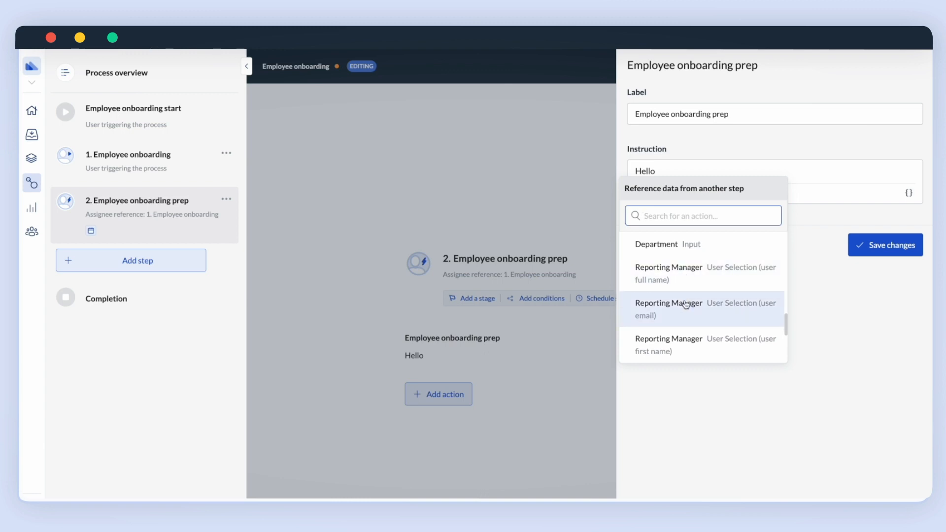
scroll(686, 305, down, 1)
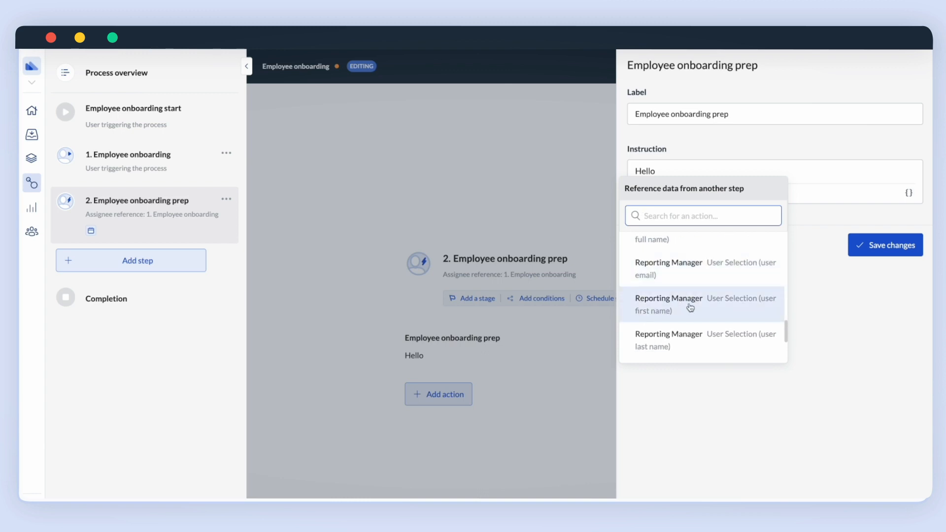
click(691, 308)
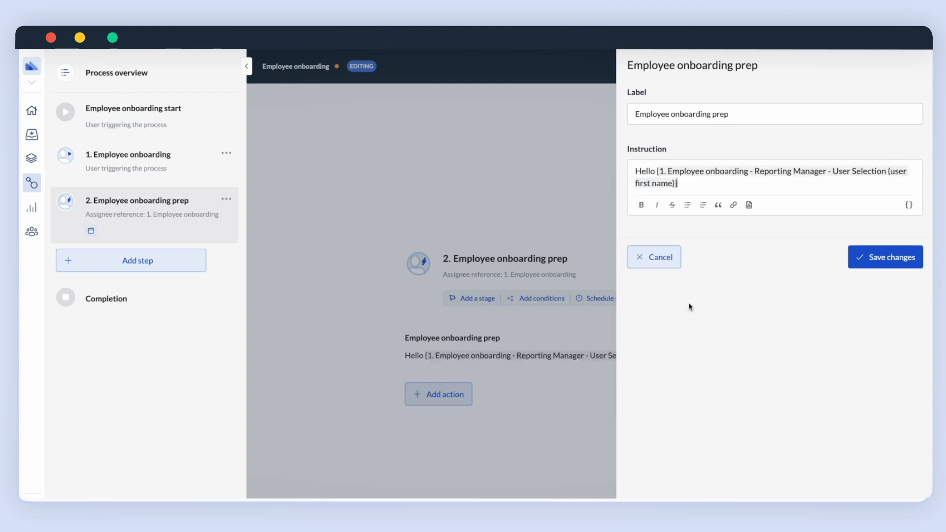
text(,)
key(Return)
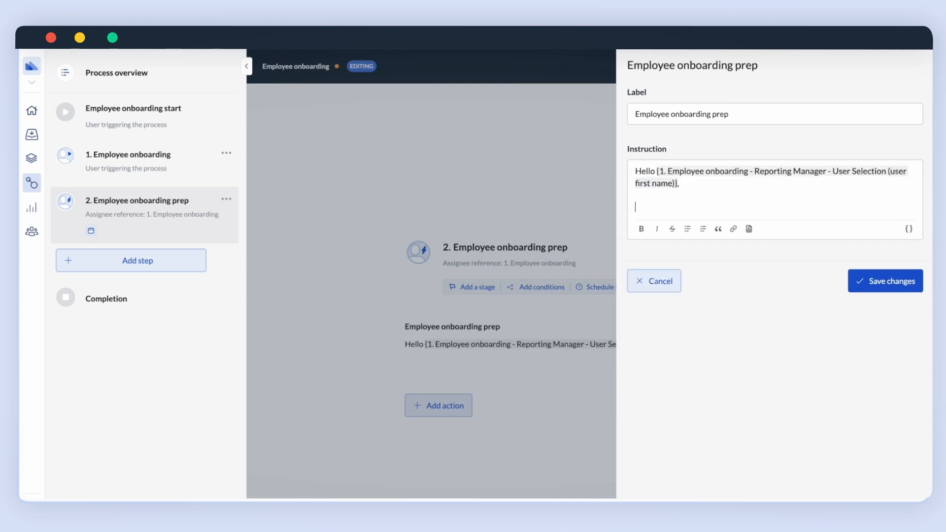
Insert the employee's First Name and Last Name references, then type 'will be joining the'.
click(909, 229)
scroll(694, 308, down, 4)
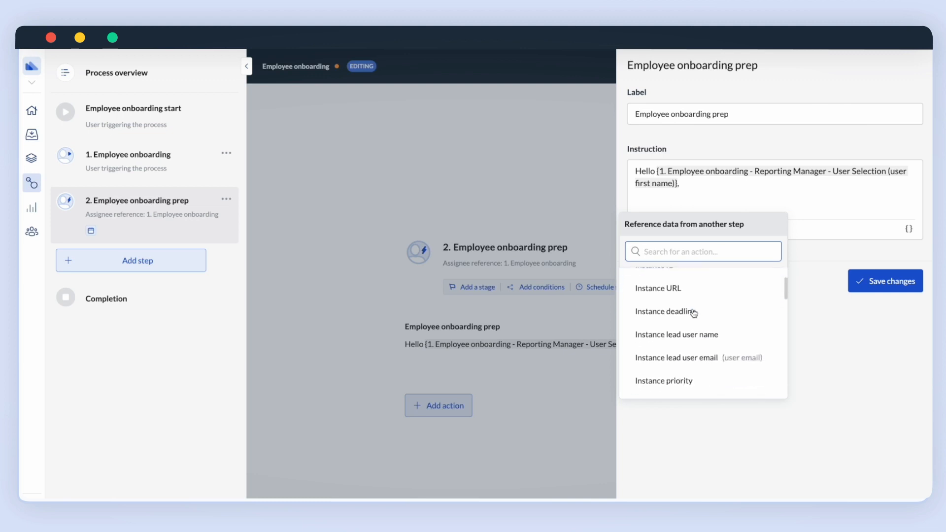
scroll(694, 313, down, 5)
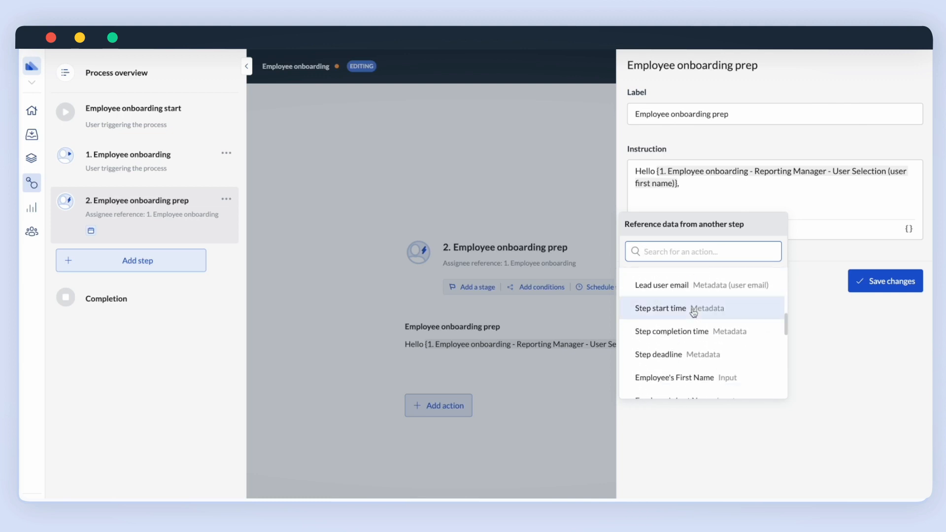
click(694, 320)
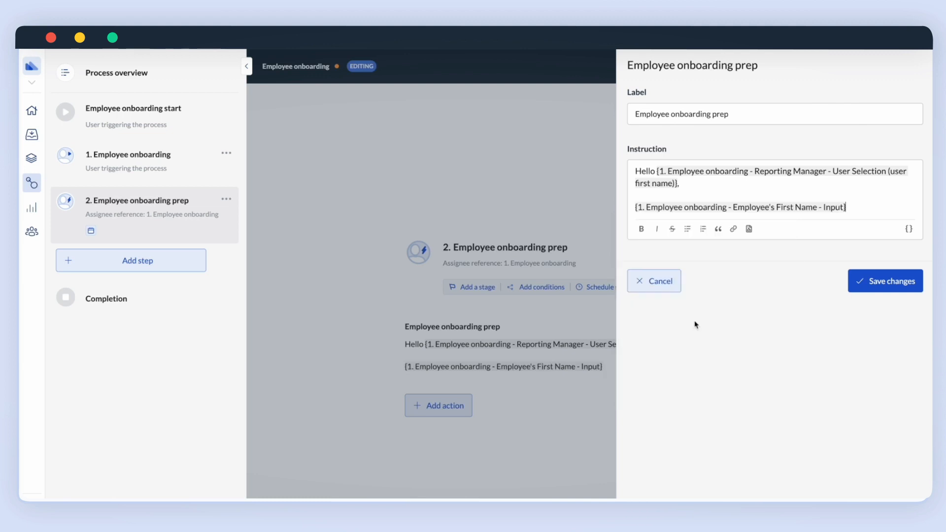
click(909, 228)
click(863, 207)
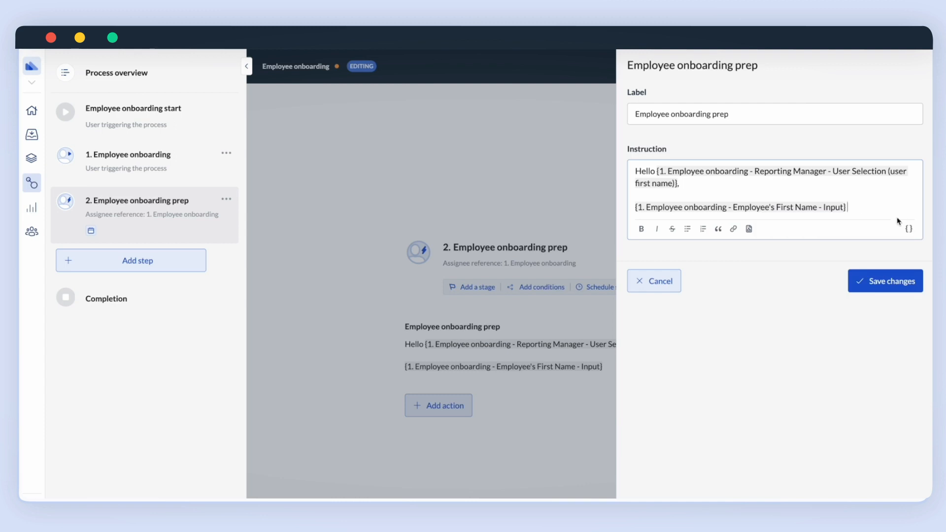
click(909, 228)
scroll(830, 319, down, 3)
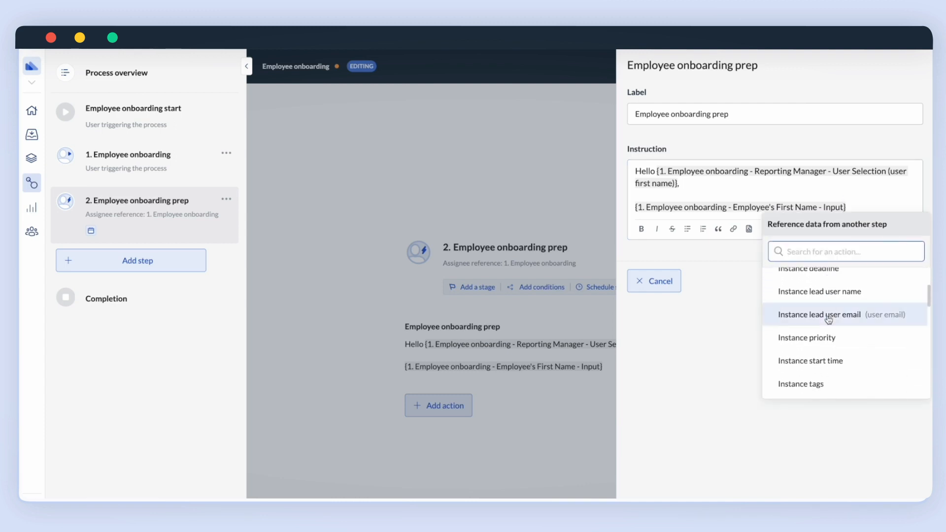
scroll(829, 321, down, 5)
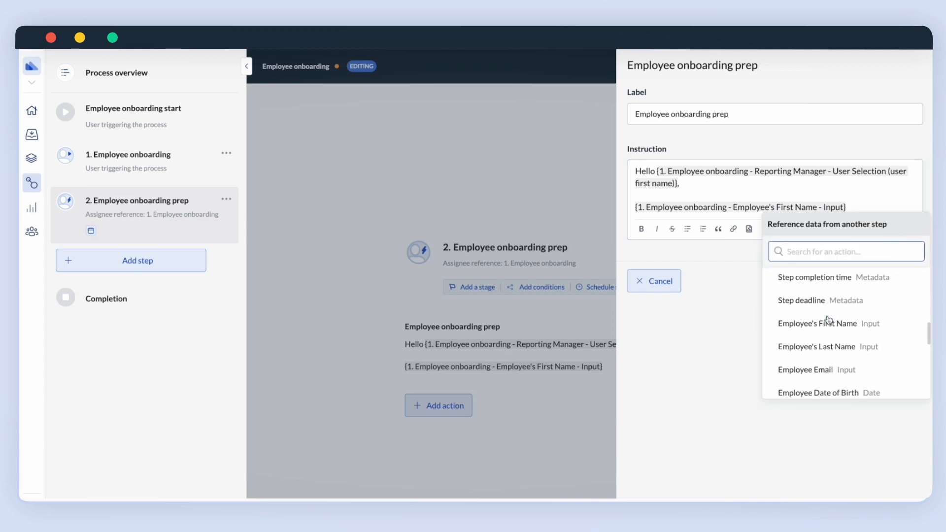
click(827, 335)
text(wi)
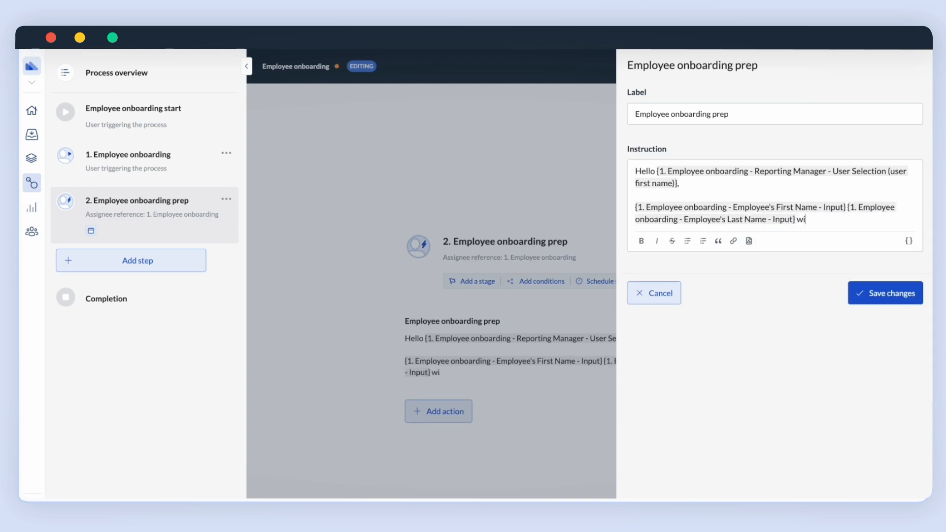
text(ll be joining the)
Add Department and Starting Date references, a closing line about welcoming them, and save.
click(909, 241)
scroll(832, 325, down, 5)
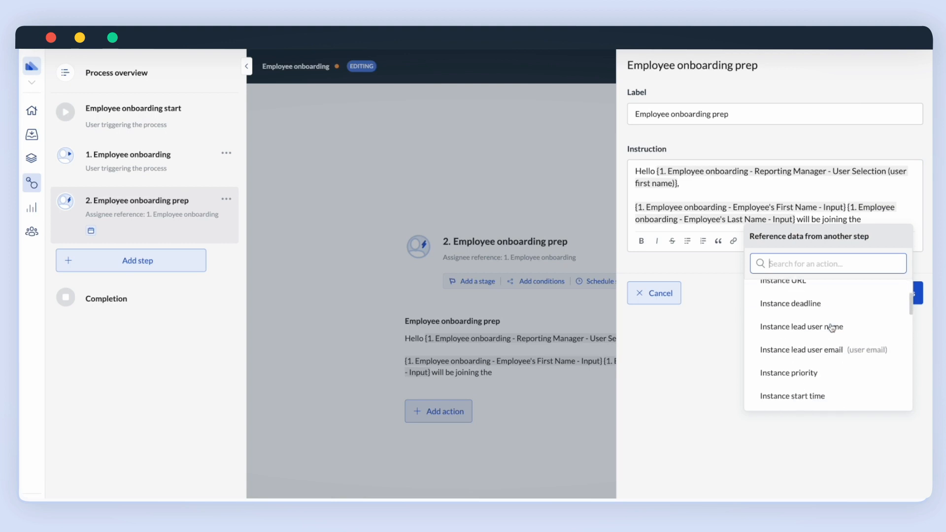
scroll(832, 328, down, 4)
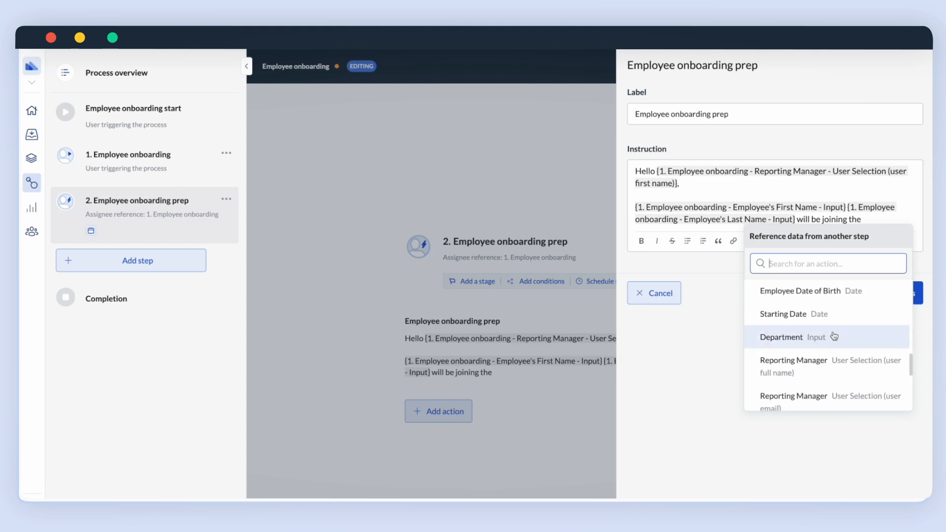
click(835, 335)
text(team on the)
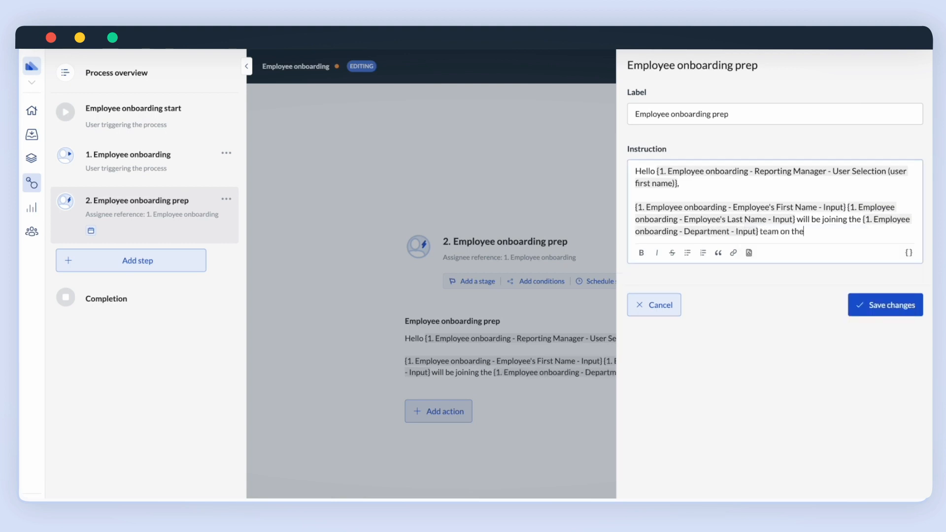
click(909, 253)
scroll(795, 338, down, 5)
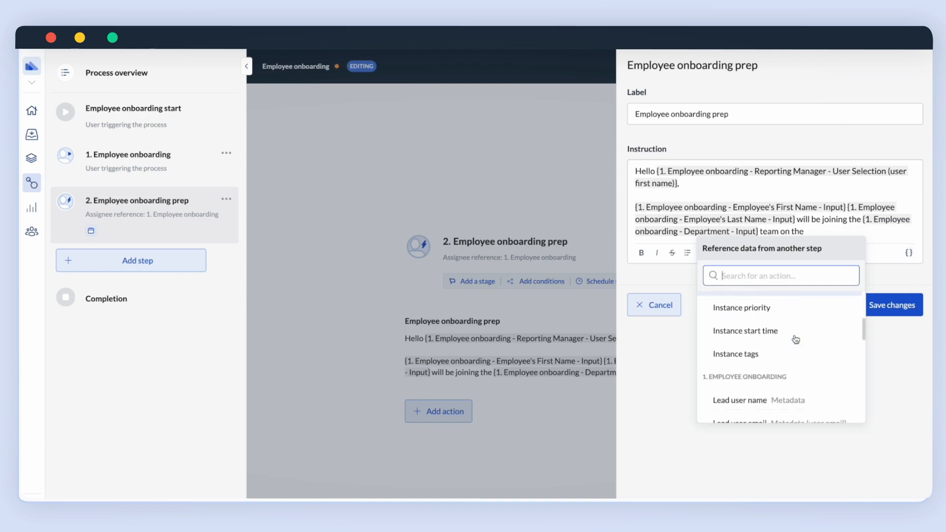
scroll(795, 340, down, 3)
click(750, 332)
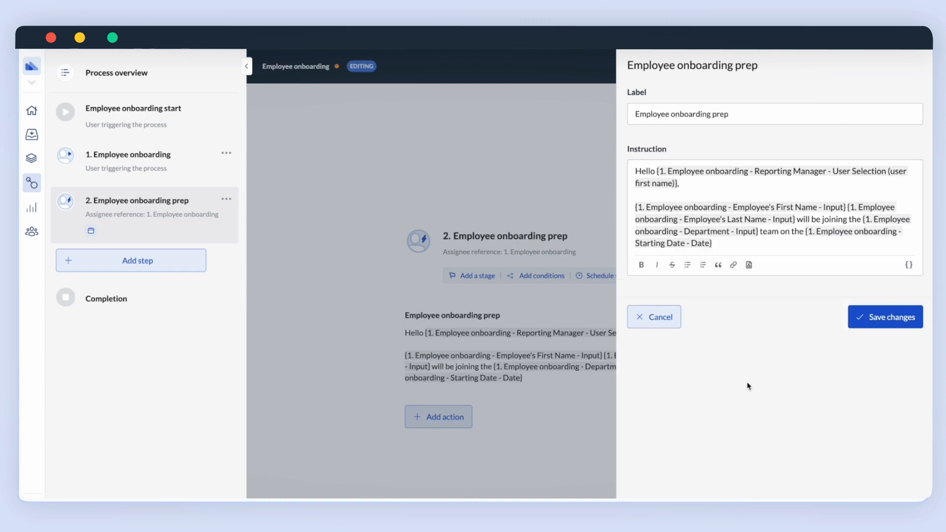
key(Return)
key(Return)
text(Let's ma)
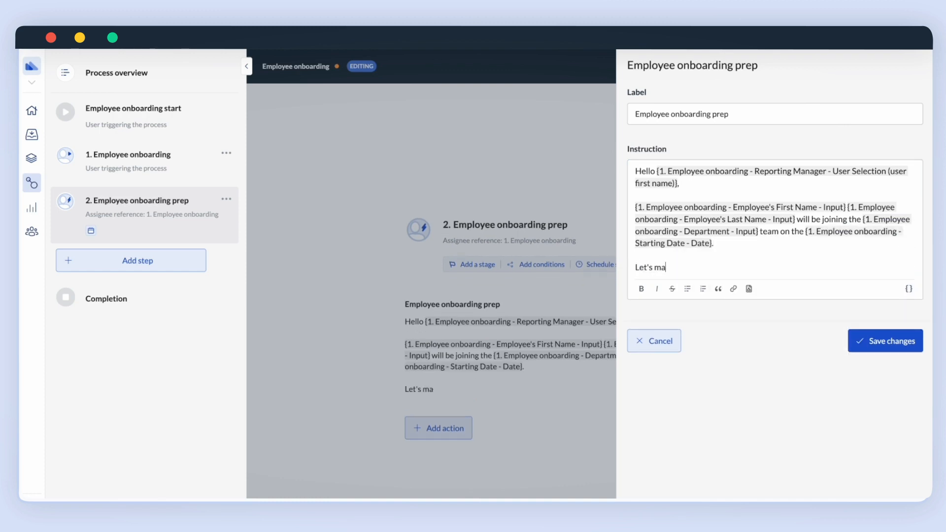
text(ke sure they're welcome by se)
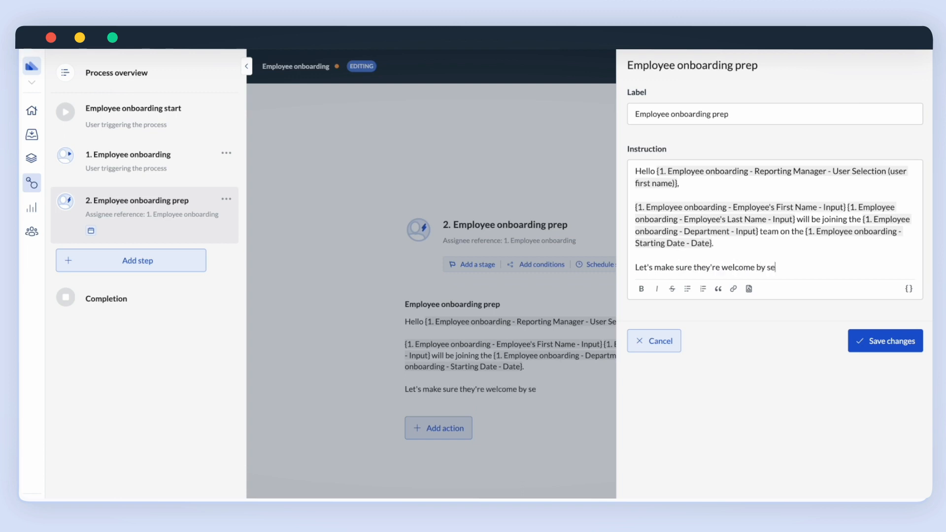
text(tting eeerything up in adv)
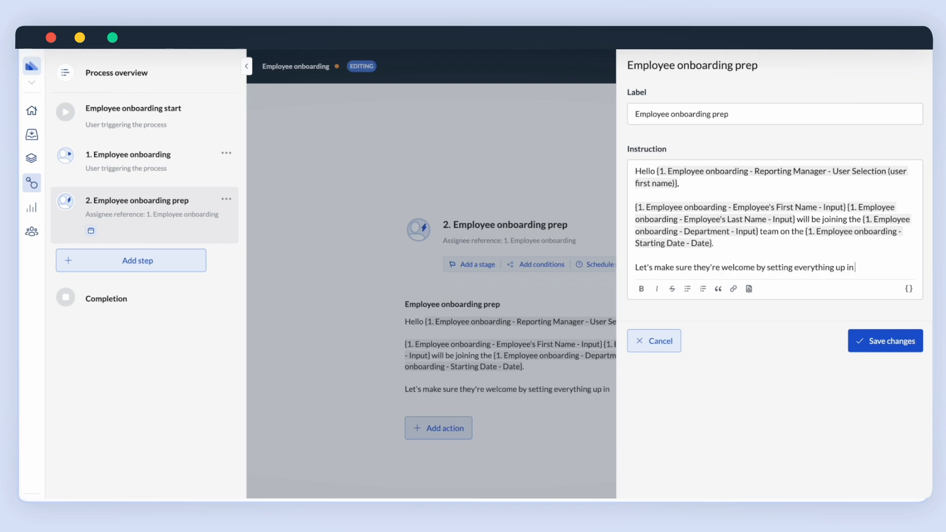
text(ance.)
click(885, 344)
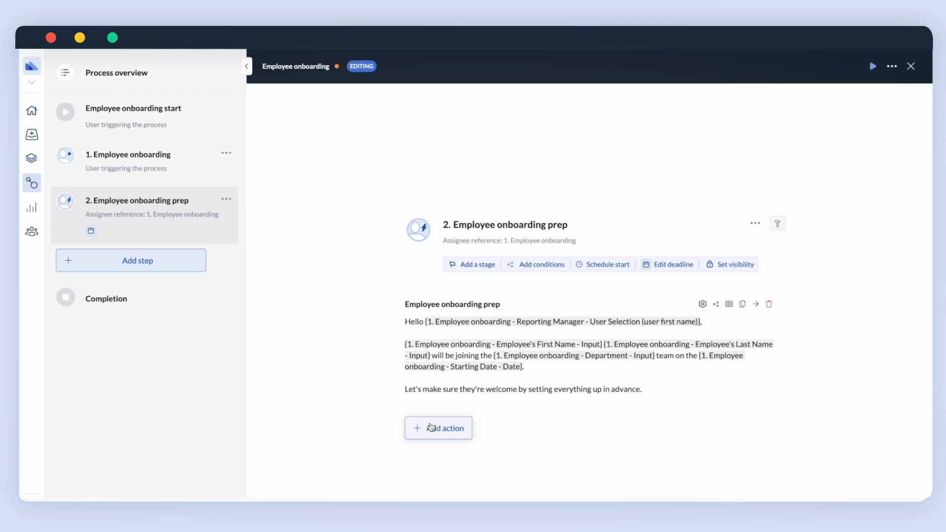
Add a Multiple Value Dropdown field beneath the 'Employee onboarding prep' instruction.
click(431, 427)
scroll(461, 386, down, 3)
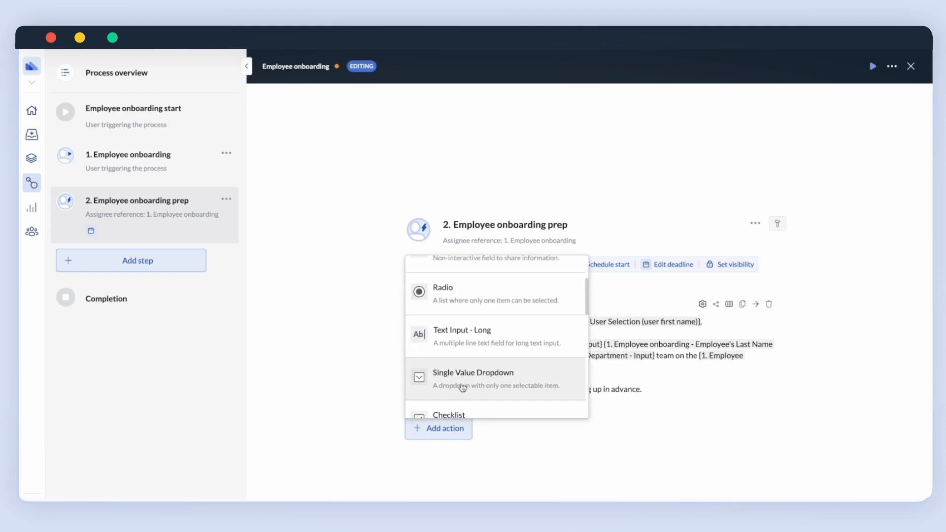
scroll(463, 387, down, 5)
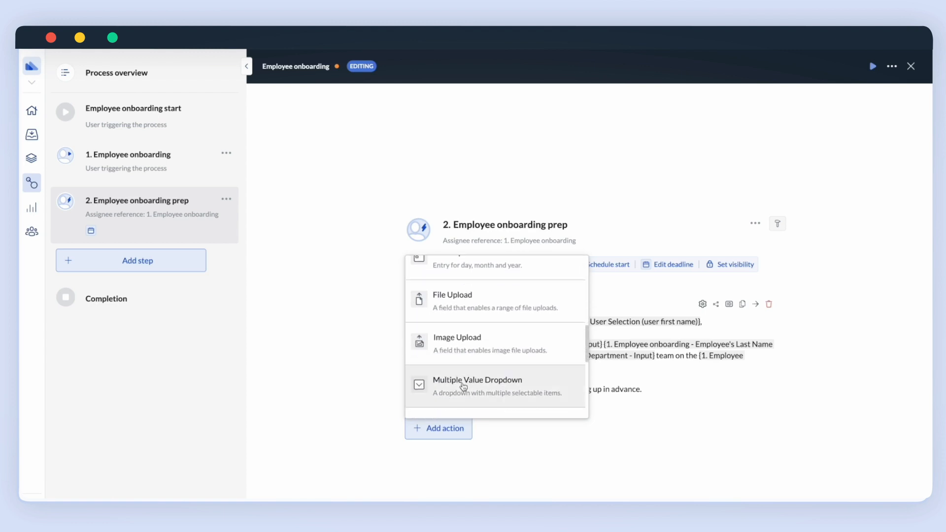
click(468, 388)
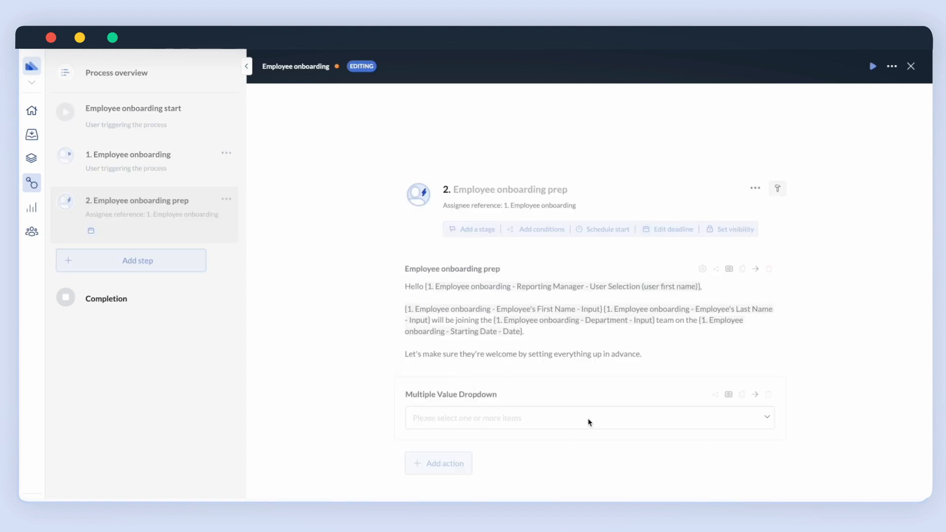
Label the dropdown 'Software access' with placeholder 'Please select which software access the new employee needs'.
click(702, 395)
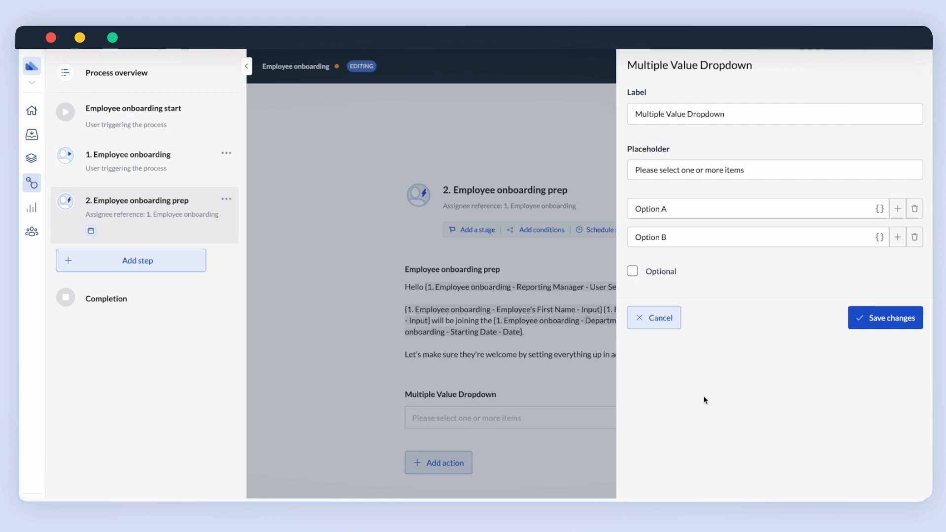
triple_click(668, 117)
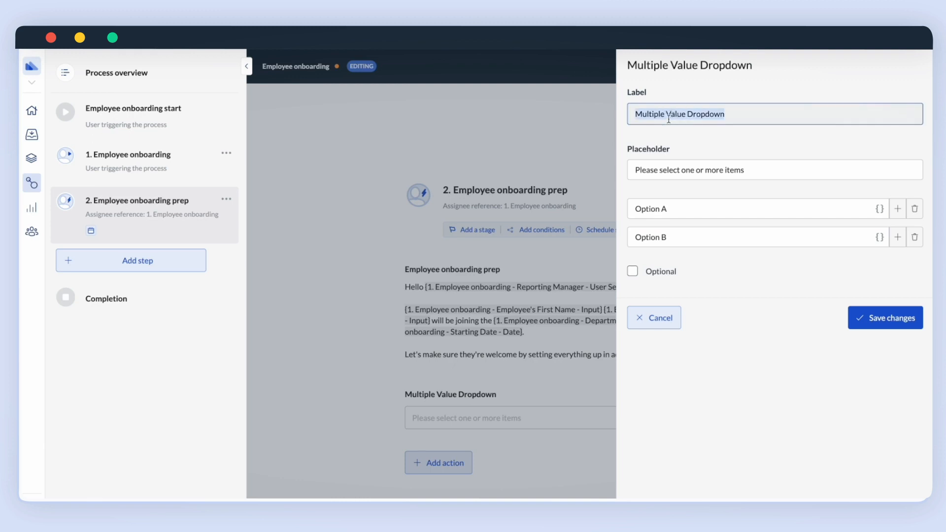
text(Software access)
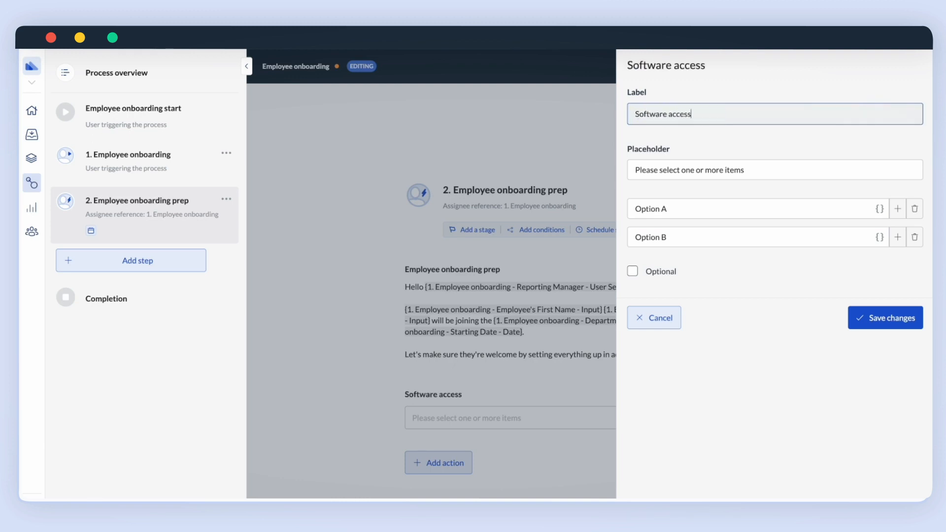
key(Tab)
text(Please se)
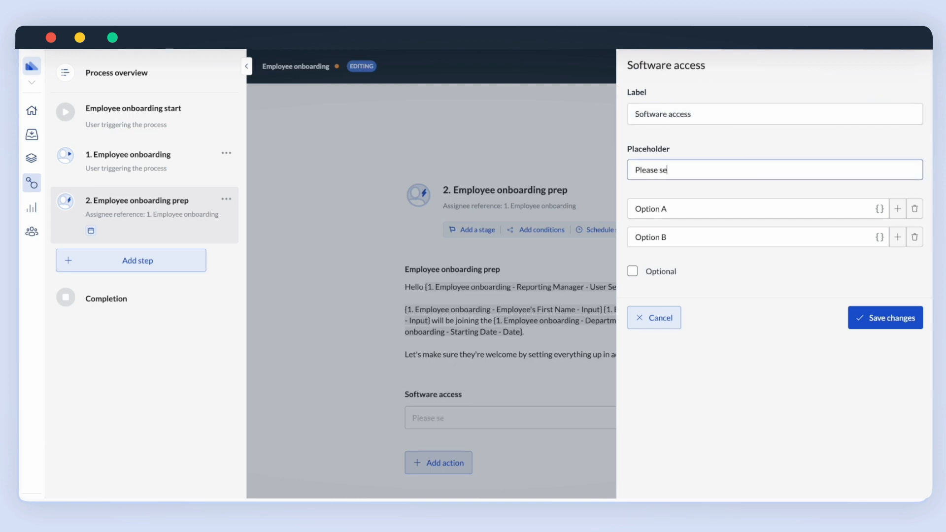
text(lect which software access )
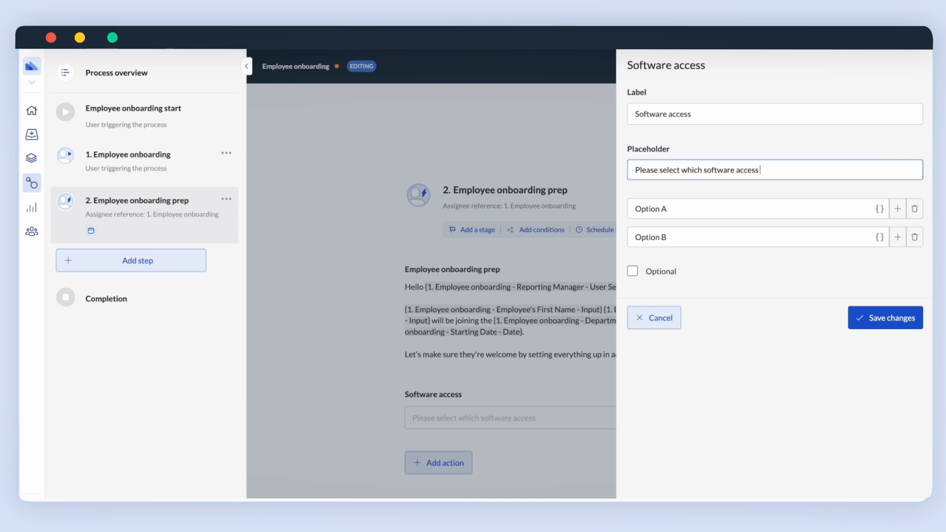
text(the new employee needs)
Give the dropdown options ERP system, Ticketing system, Email, HR system and CRM, and save.
key(Tab)
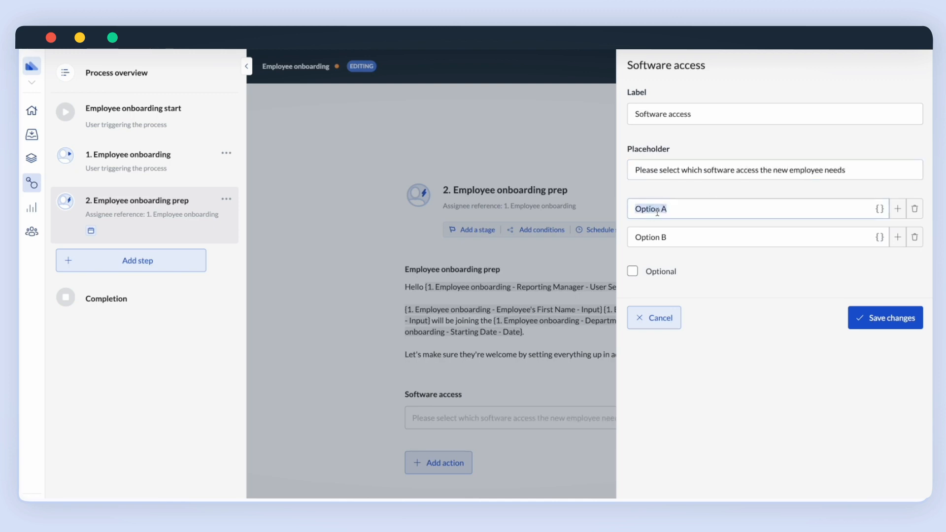
text(ERP system)
key(Tab)
text(Ticketing system)
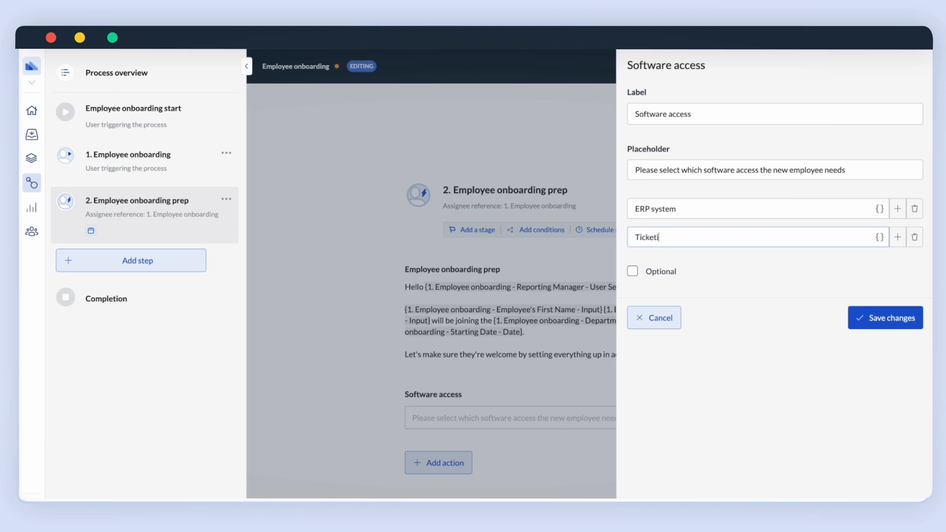
click(898, 237)
text(Email)
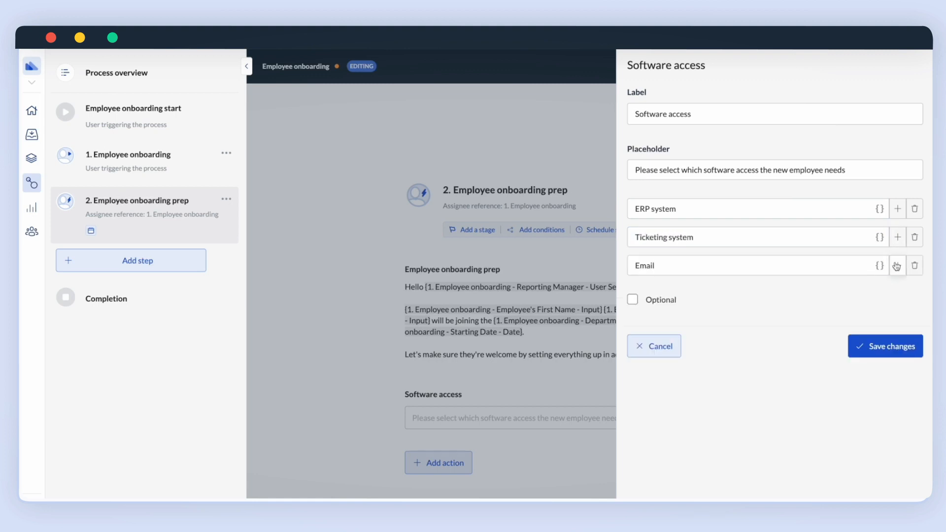
click(898, 265)
text(Hr)
text(R system)
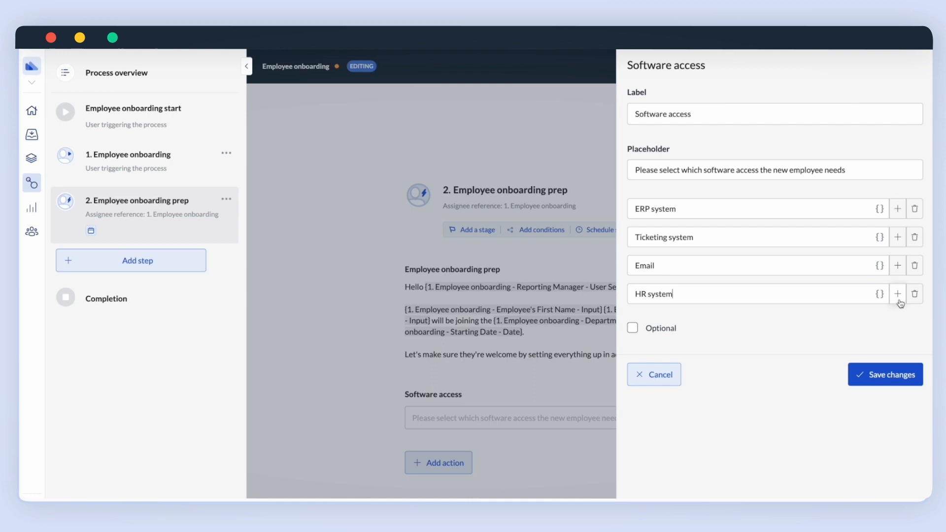
click(899, 301)
text(CRM)
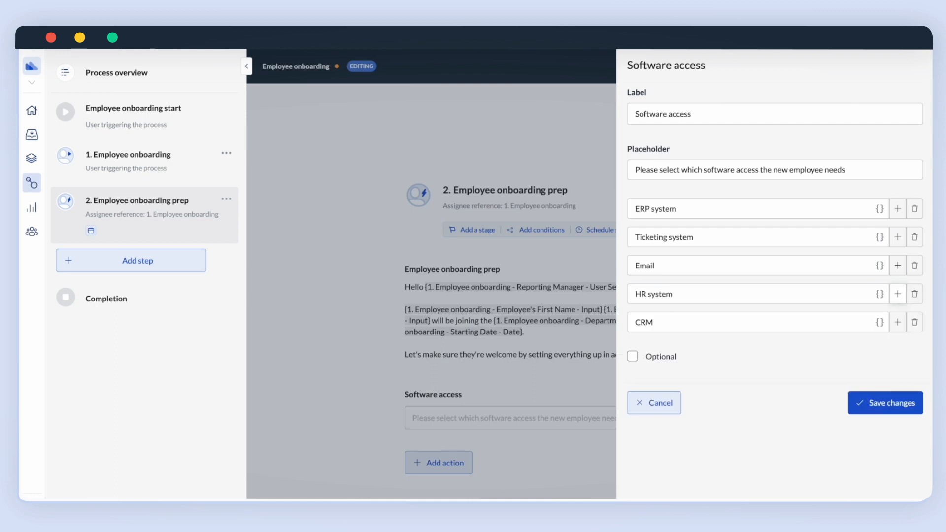
click(886, 375)
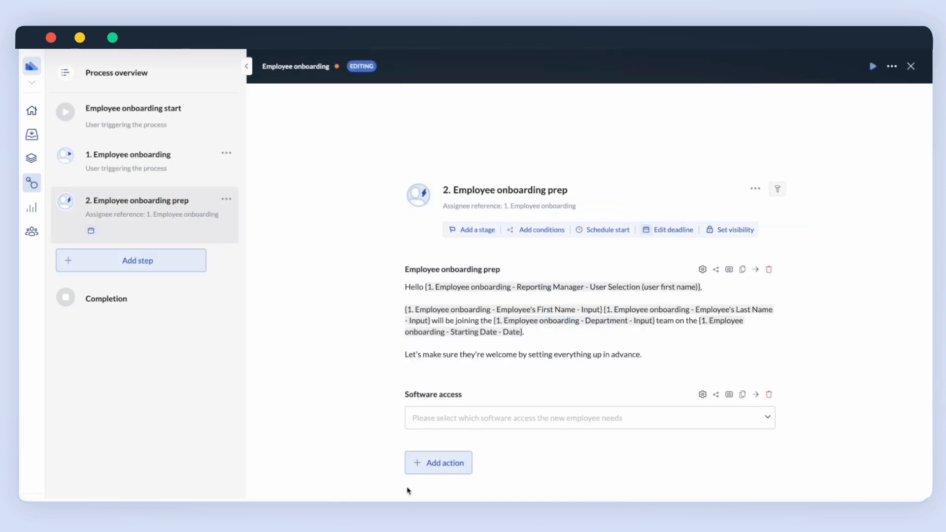
click(437, 467)
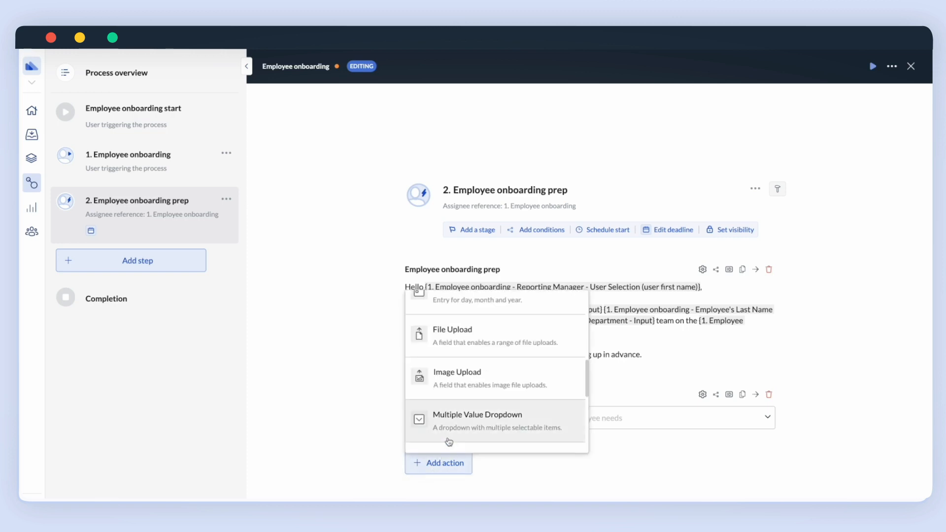
Add a checklist labelled 'Schedule:' with items 'Welcome session' and 'Onboarding mentor', and save.
scroll(450, 436, down, 3)
scroll(454, 431, down, 3)
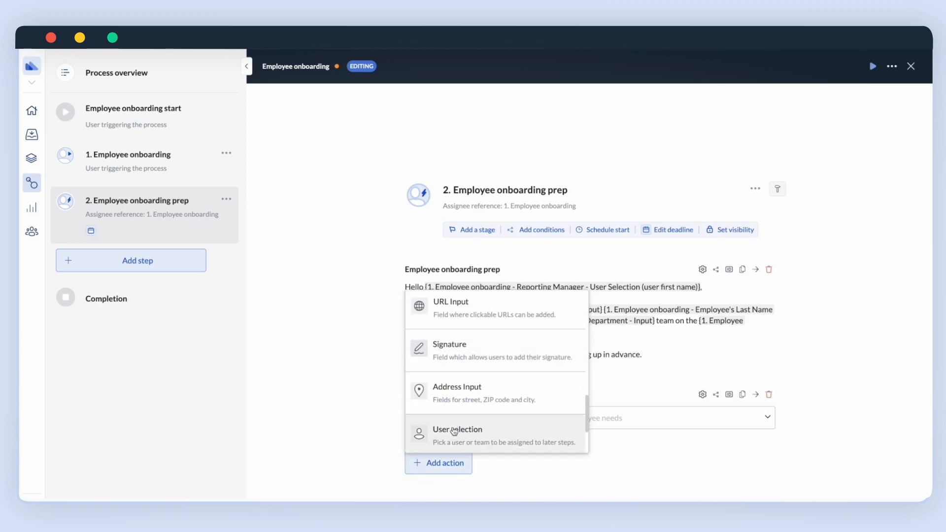
scroll(454, 431, up, 4)
scroll(454, 432, up, 4)
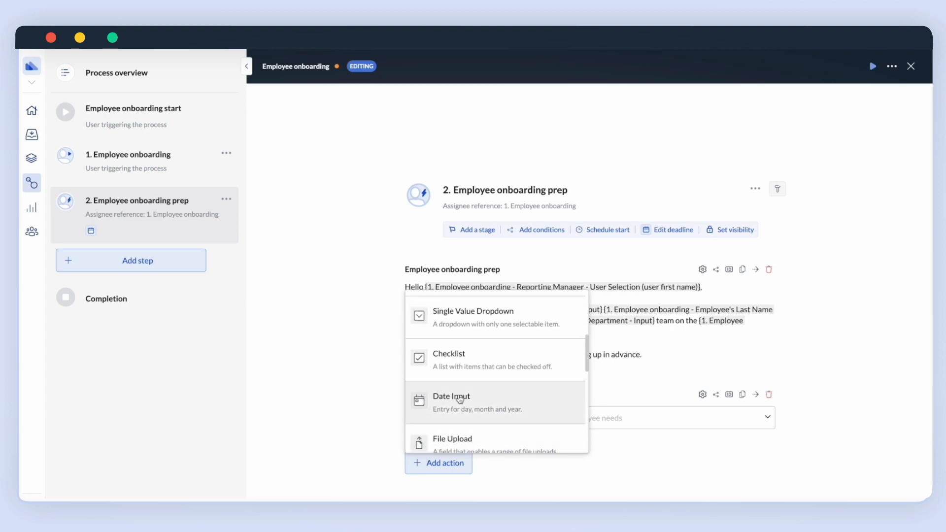
click(469, 359)
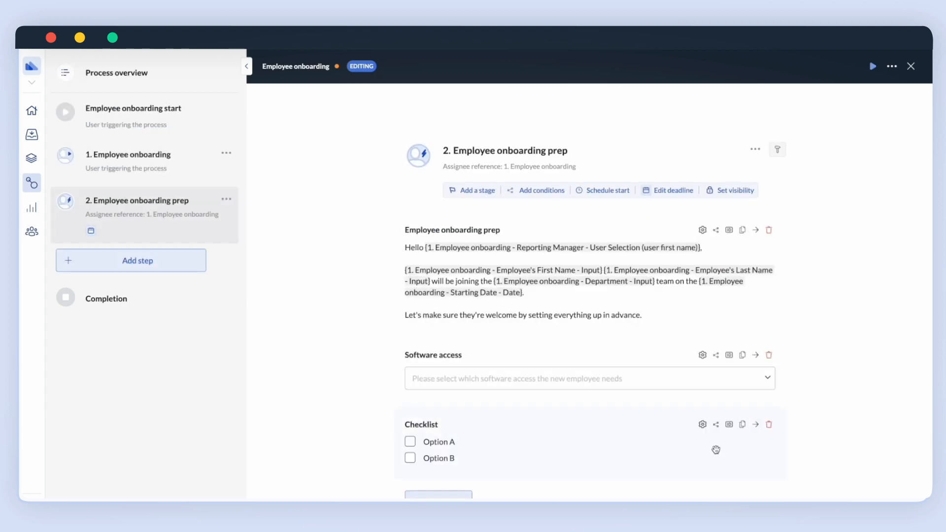
click(702, 424)
double_click(668, 114)
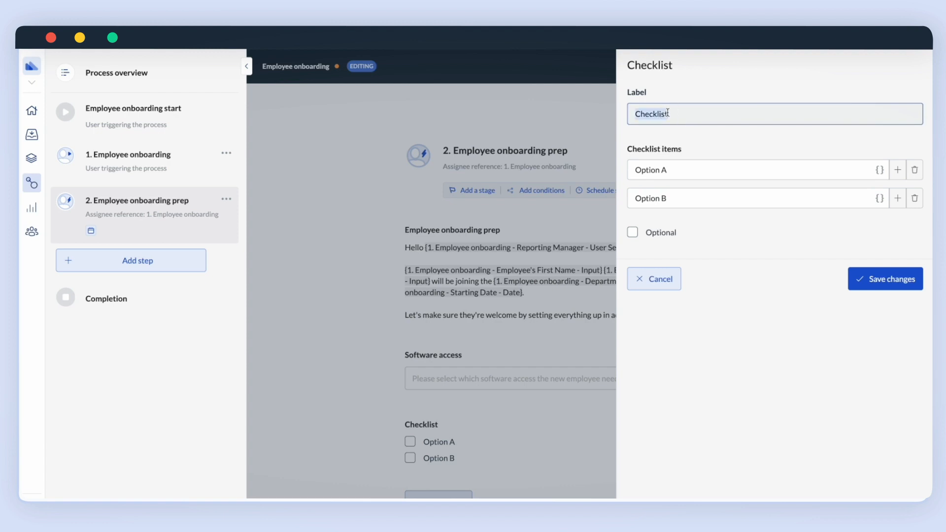
text(Schedule:)
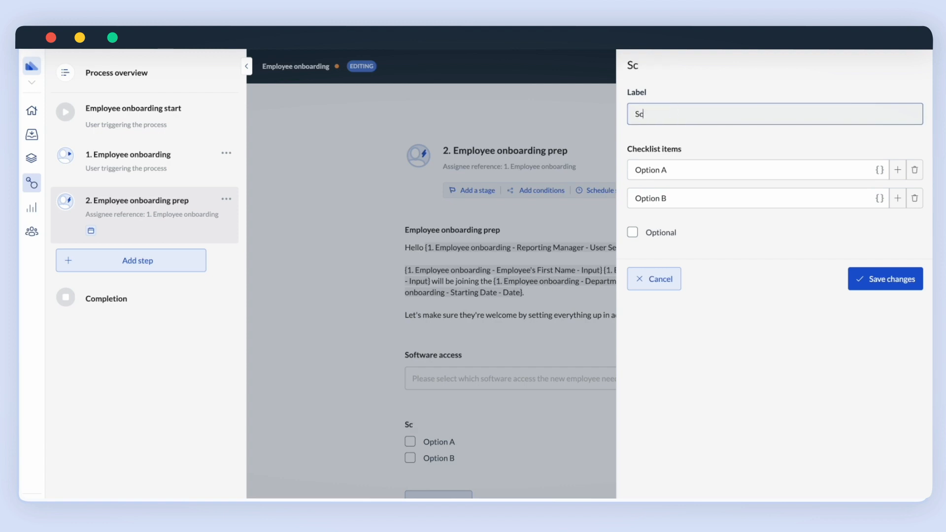
triple_click(659, 172)
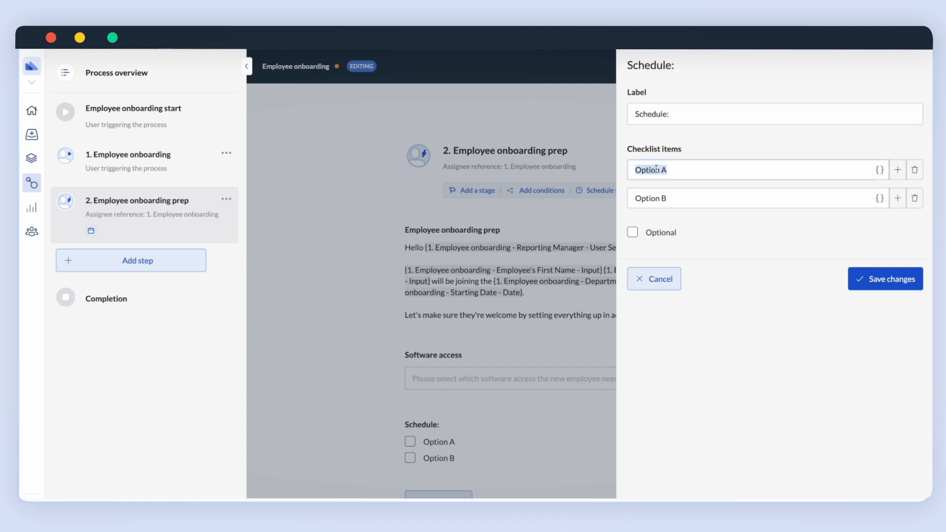
text(Welcome session)
triple_click(654, 193)
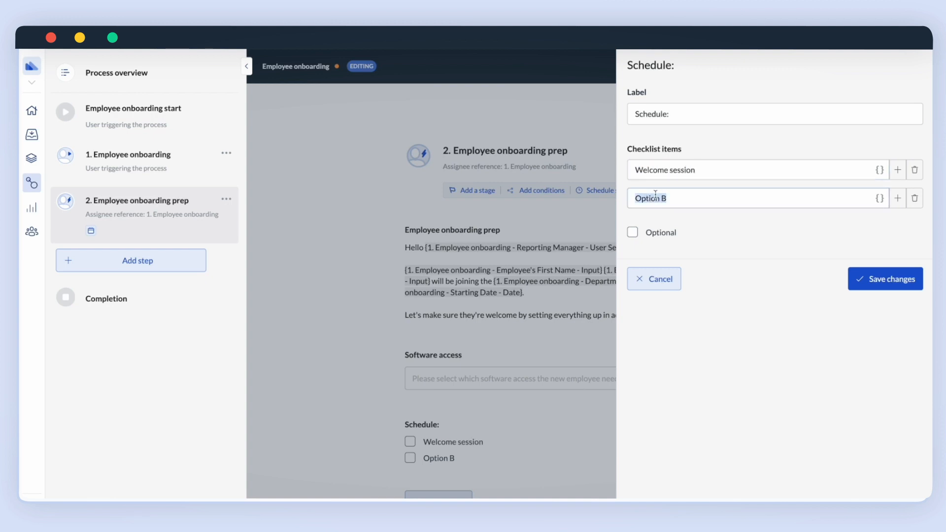
text(Onboarding mentor)
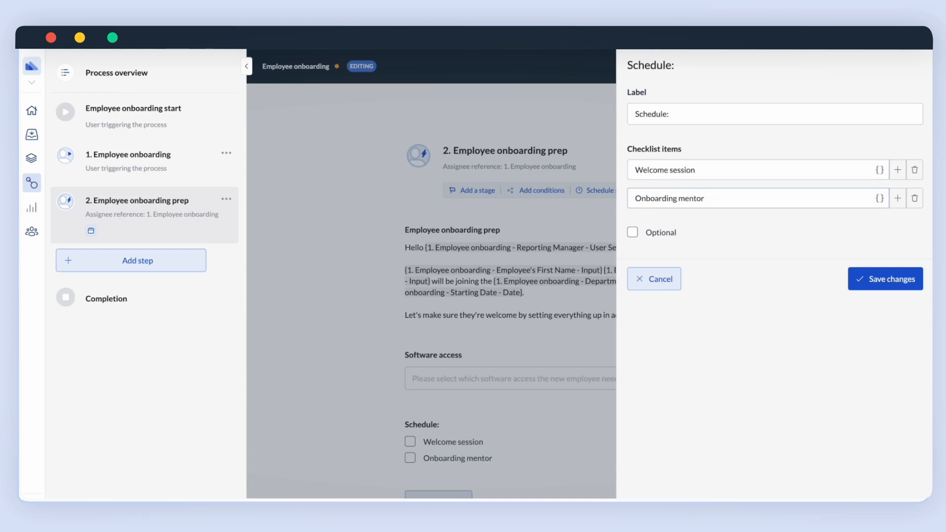
click(867, 277)
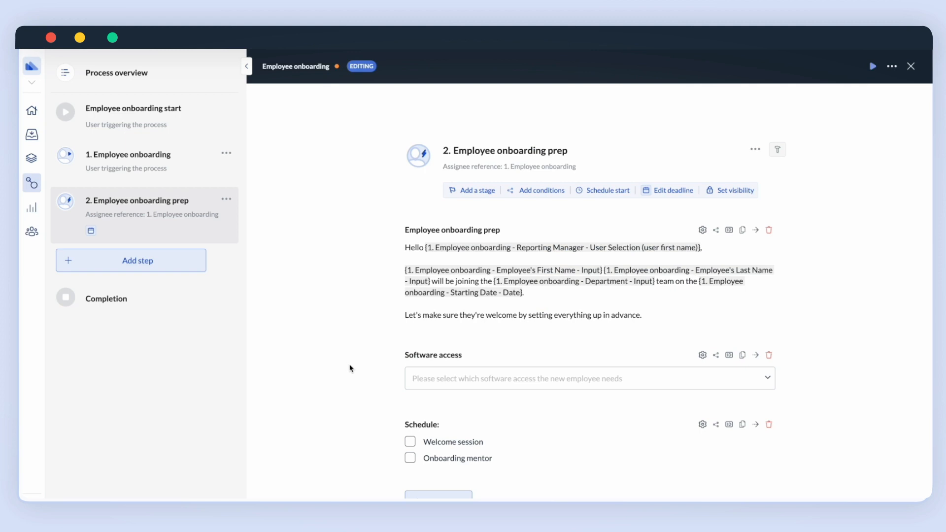
Add a new action step 3 and title it 'Grant ERP access'.
click(168, 267)
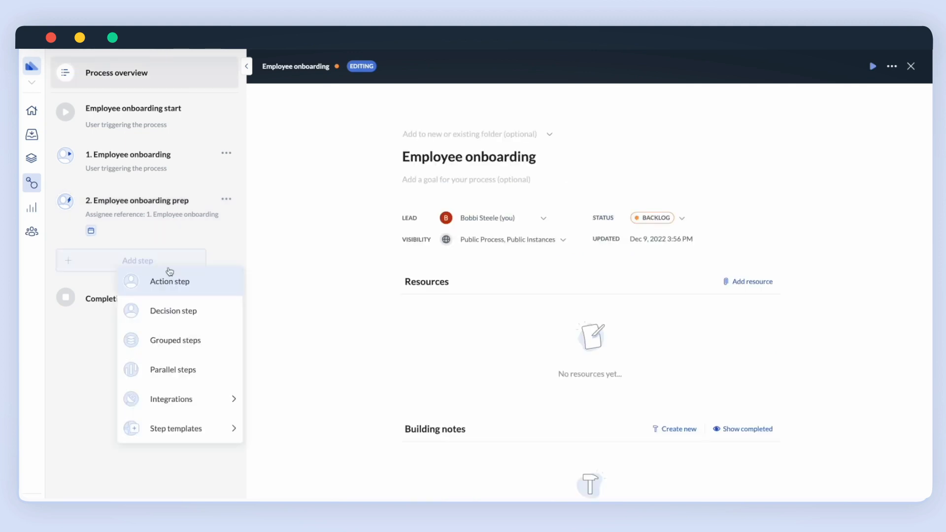
click(169, 278)
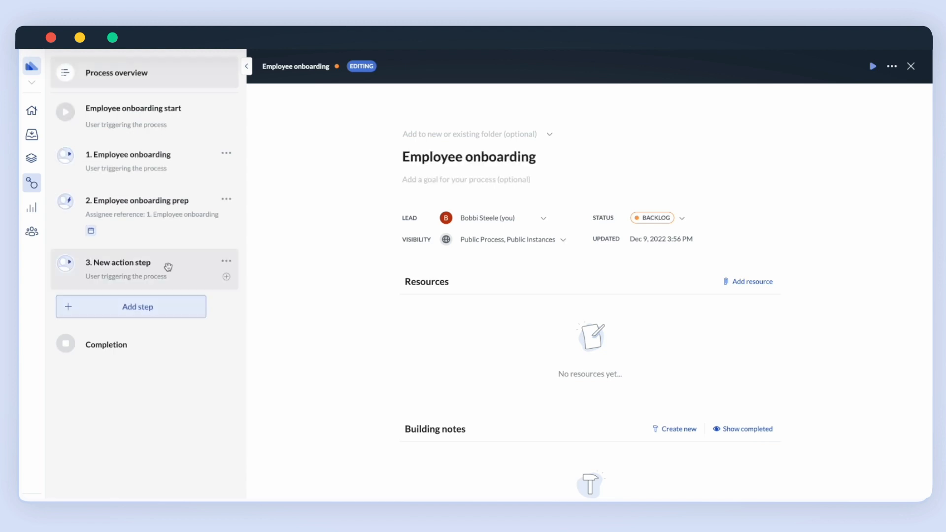
click(208, 263)
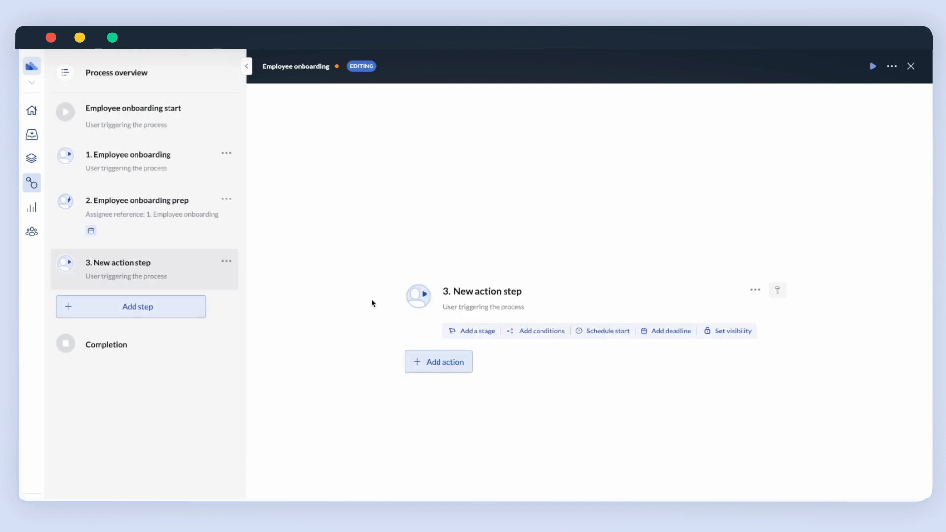
click(510, 292)
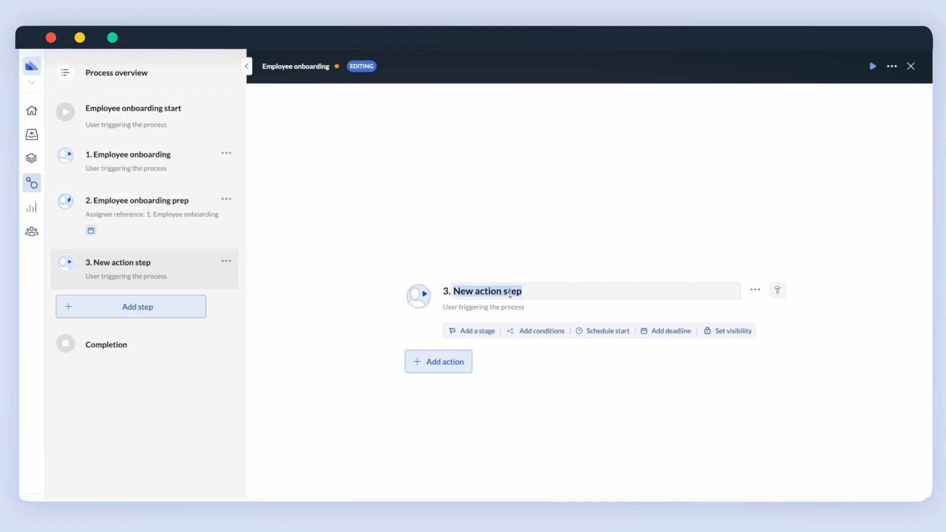
text(Gran)
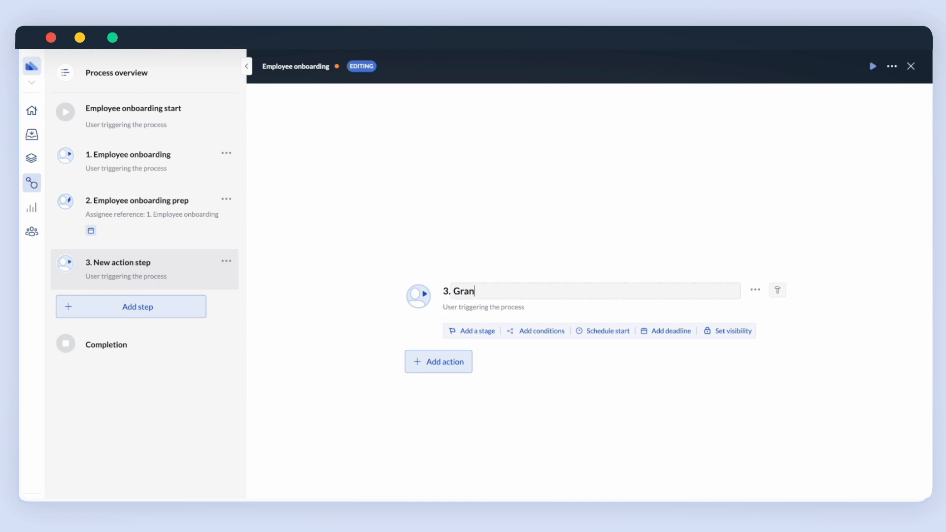
text(t ERP)
key(BackSpace)
text(access)
key(Return)
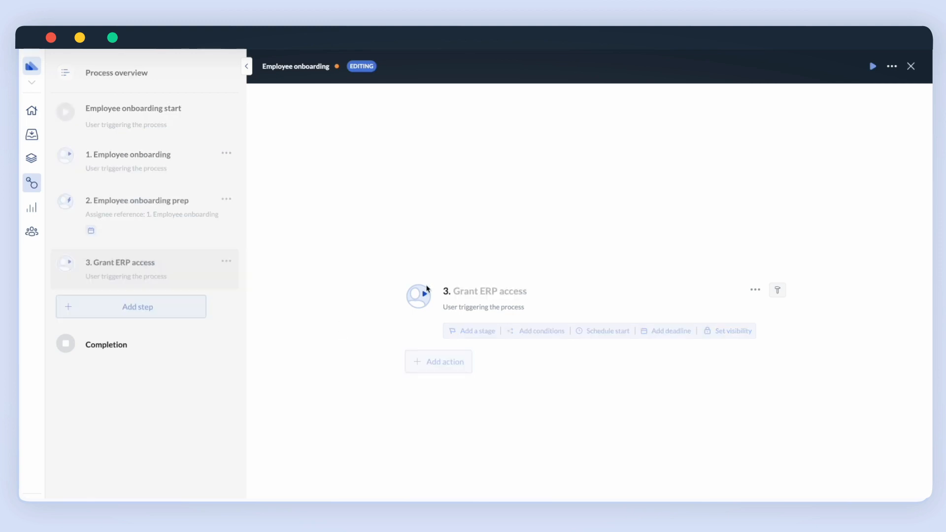
click(443, 365)
Add a simple instruction labelled 'Instruction' with the text 'Please grant ERP access to'.
click(460, 467)
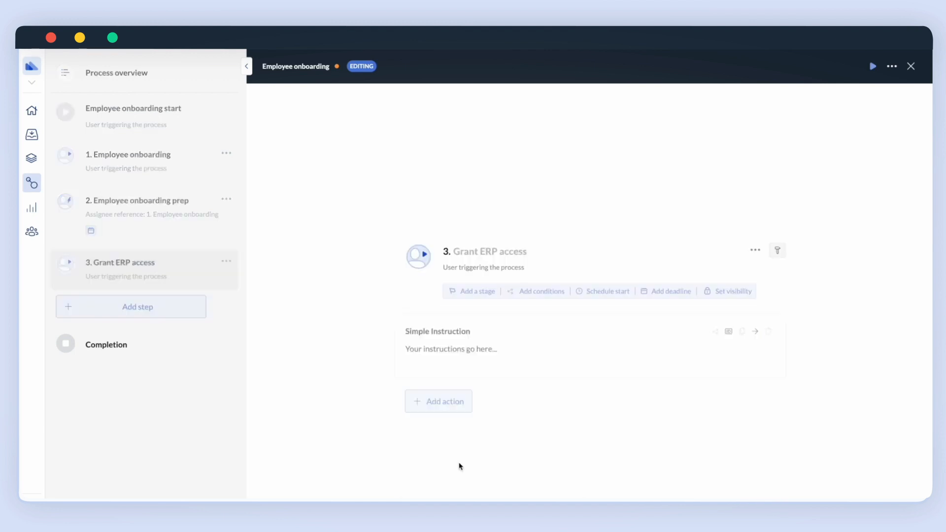
click(700, 332)
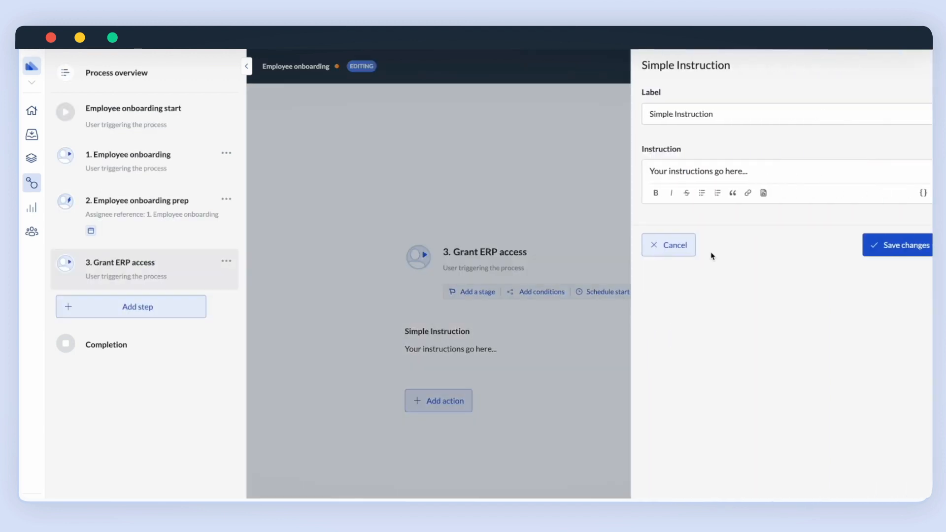
drag(659, 114, 570, 110)
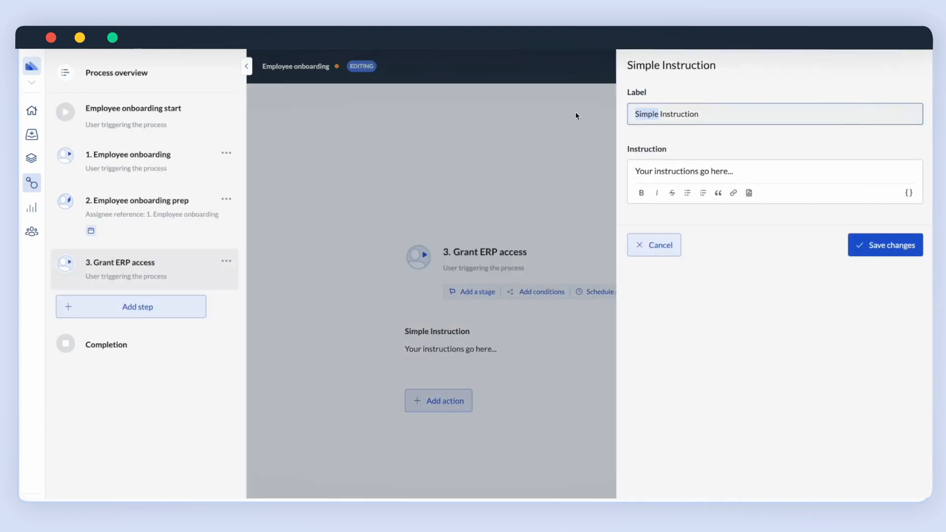
key(BackSpace)
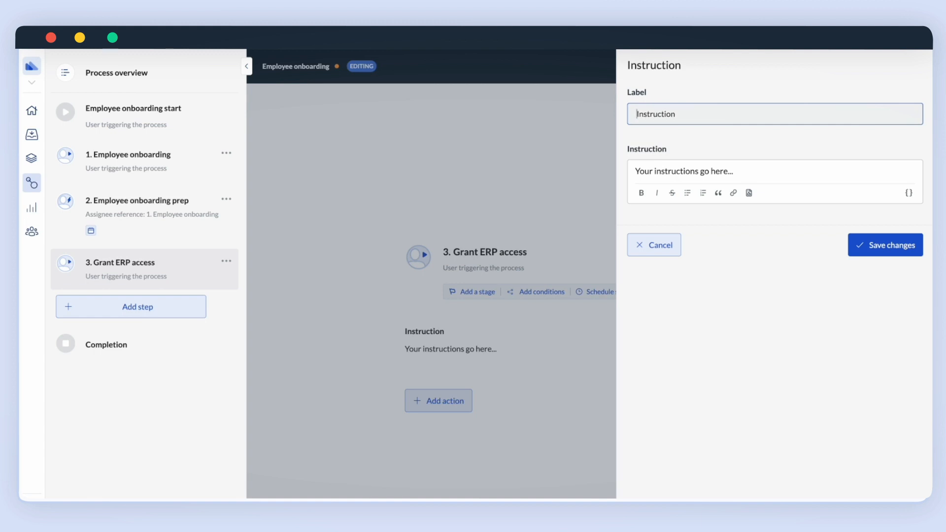
triple_click(691, 172)
text(Grant)
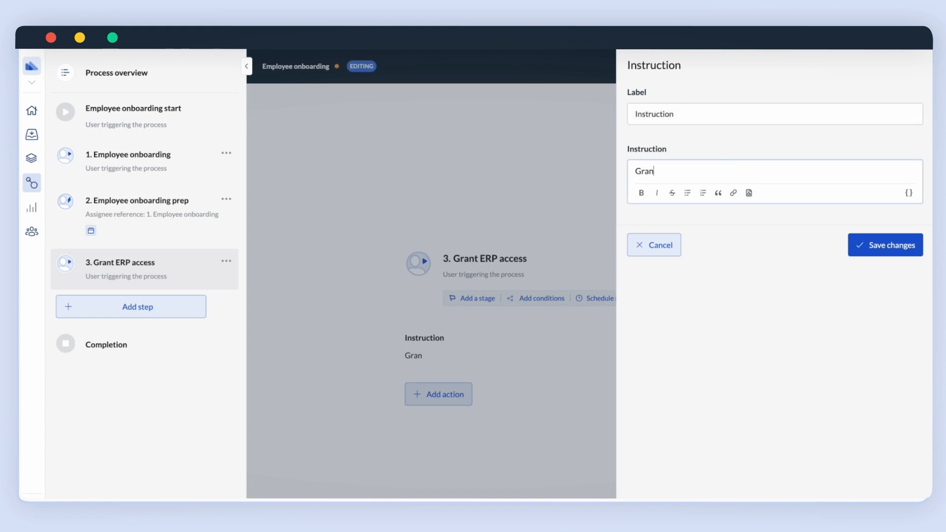
key(BackSpace)
key(BackSpace)
key(BackSpace)
key(BackSpace)
key(BackSpace)
text(Please grant ERP access to)
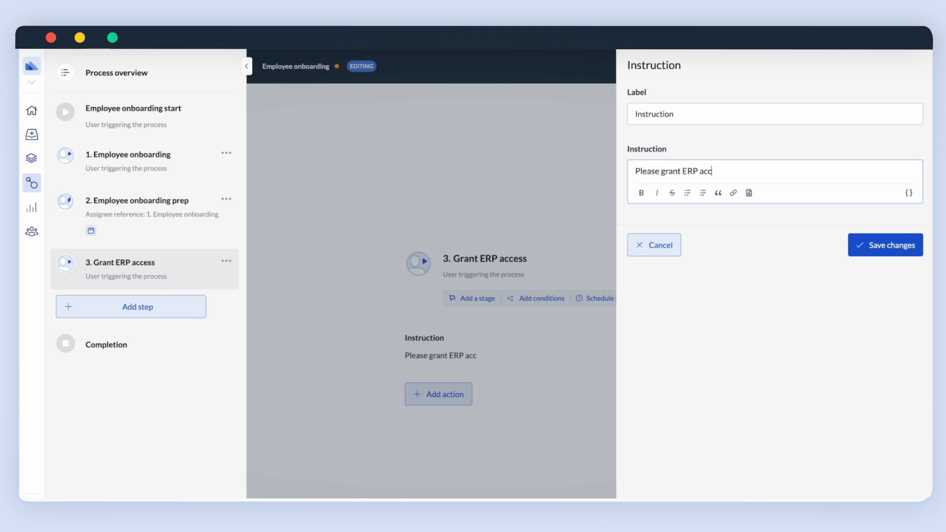
Insert the employee's First and Last Name references, add 'Thank you!' below, and save.
click(909, 192)
scroll(726, 290, down, 5)
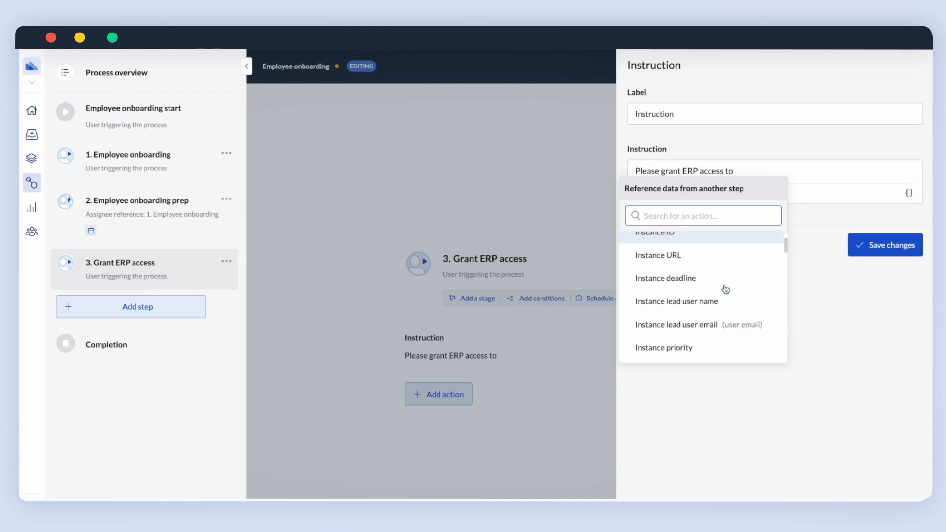
scroll(726, 290, down, 3)
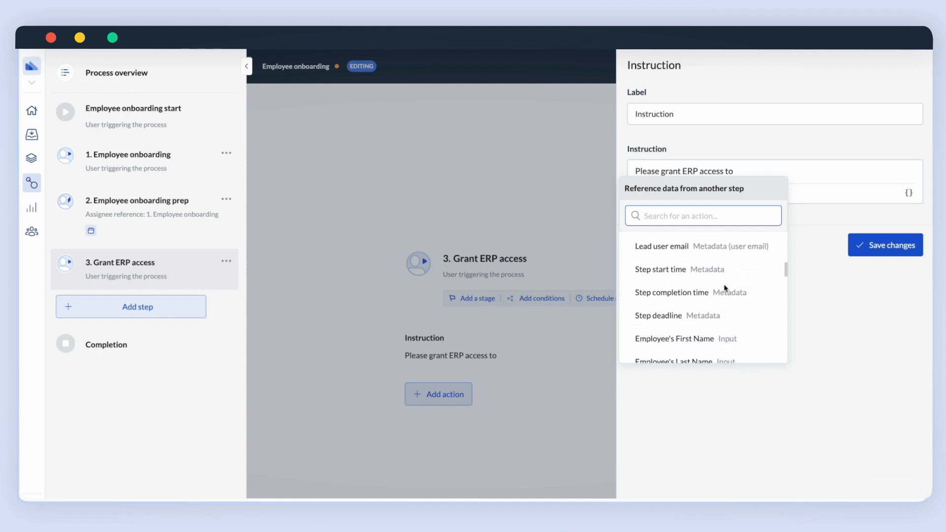
click(690, 298)
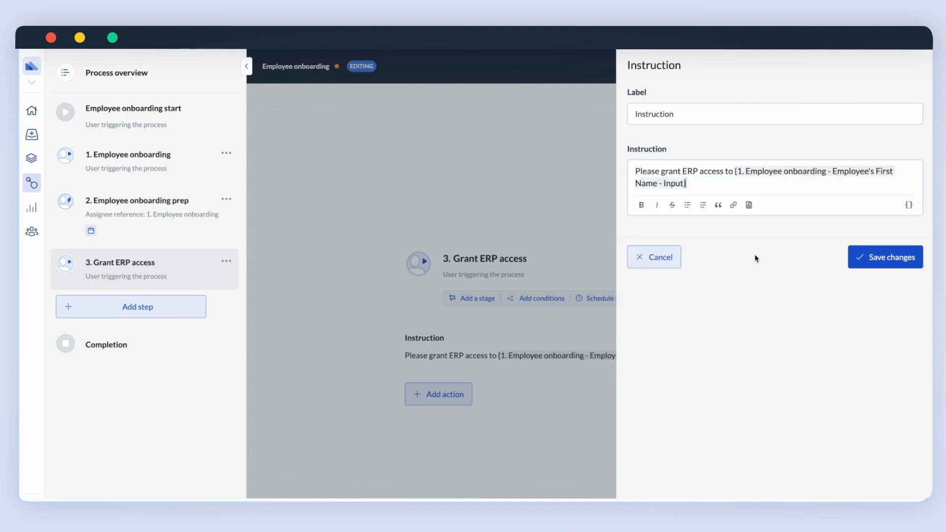
click(909, 205)
scroll(729, 276, down, 3)
scroll(734, 312, down, 4)
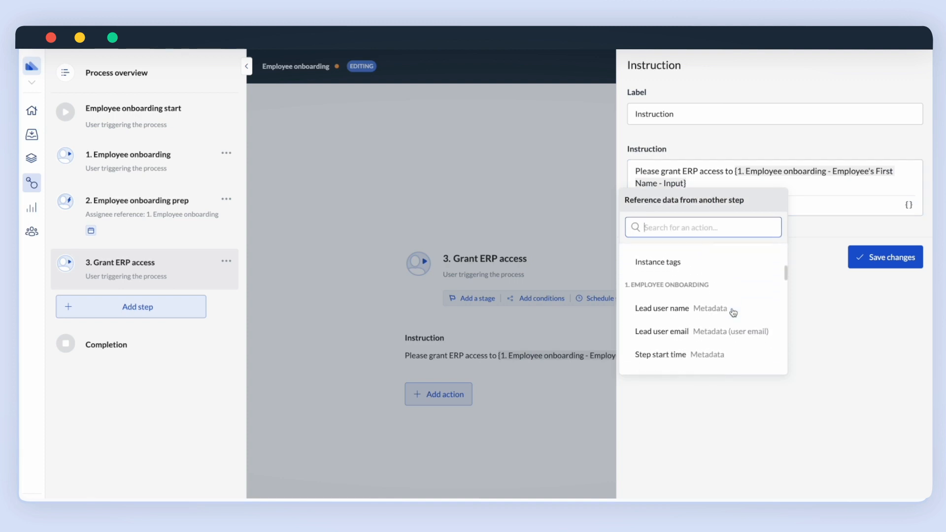
click(699, 325)
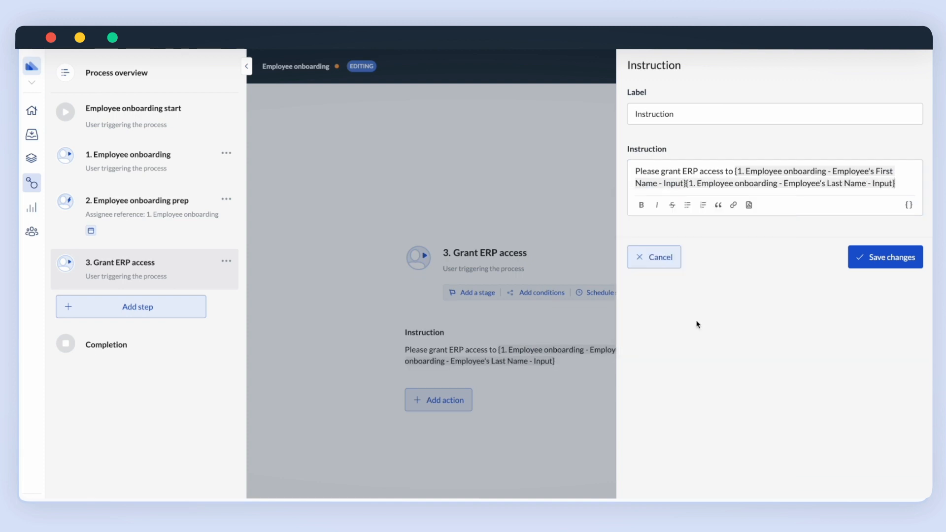
key(Return)
key(Return)
text(Thank)
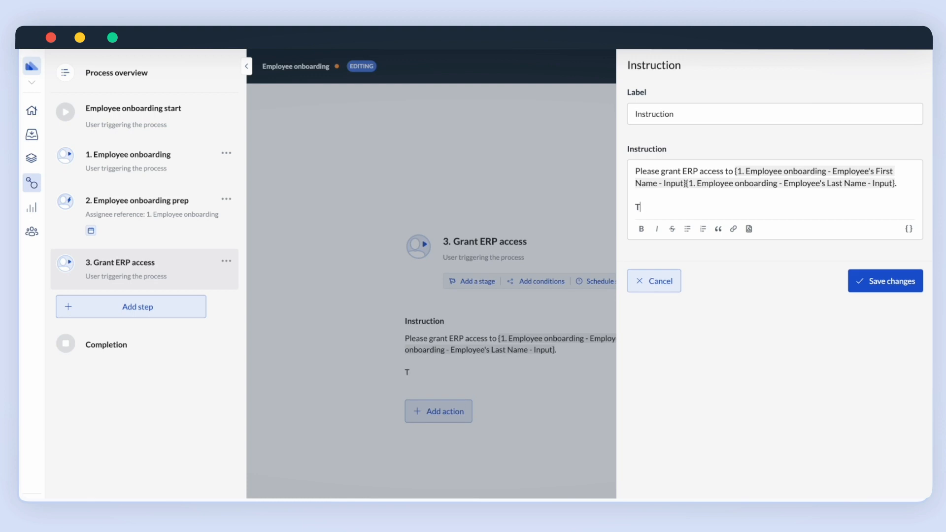
text( you!)
click(876, 282)
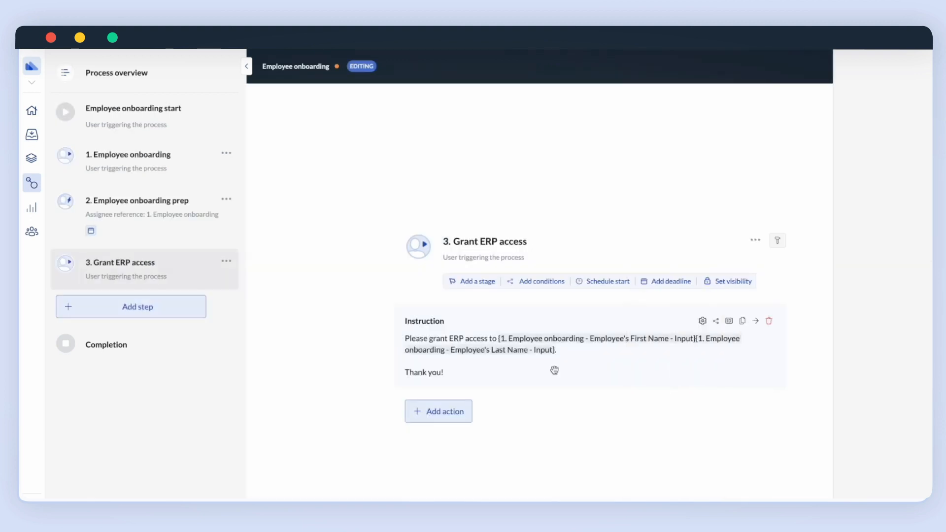
Assign the Grant ERP access step to the Central team.
click(512, 264)
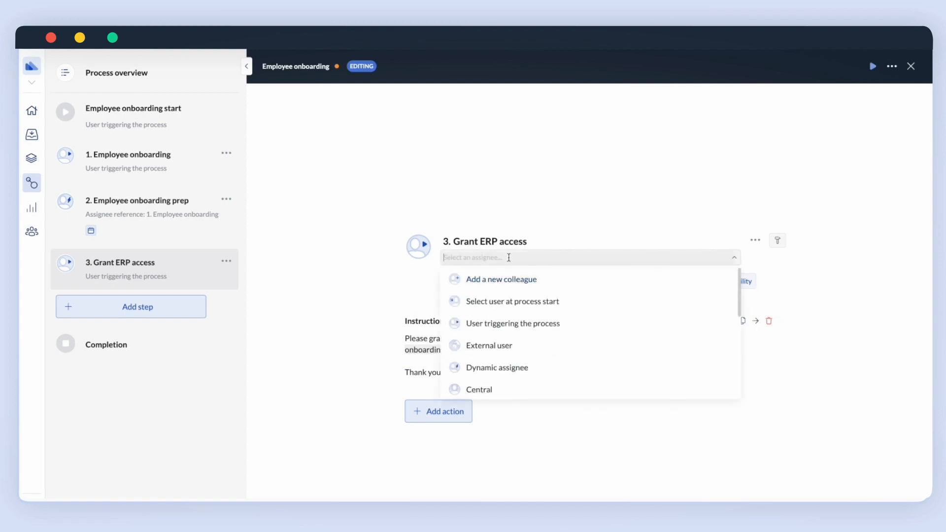
scroll(497, 344, down, 1)
click(494, 360)
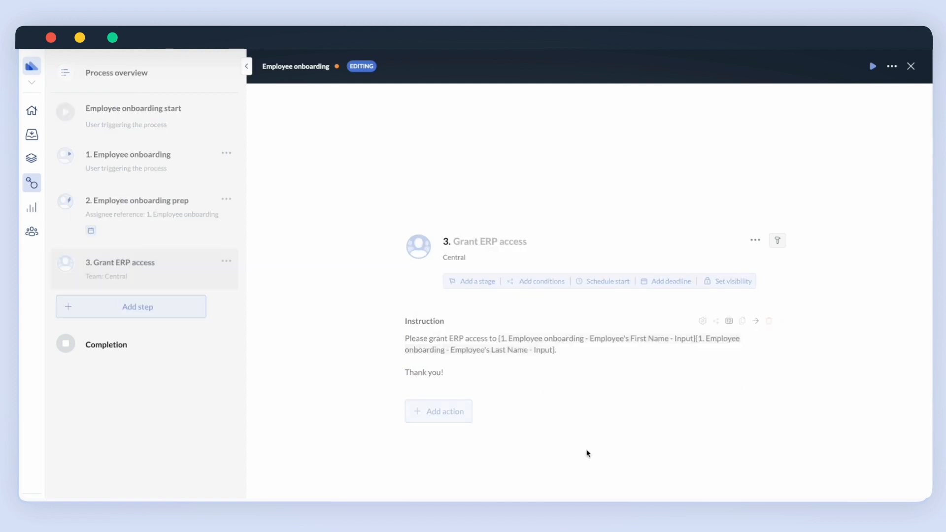
Add a condition: Software access selected items contains ERP system, and save it.
click(546, 282)
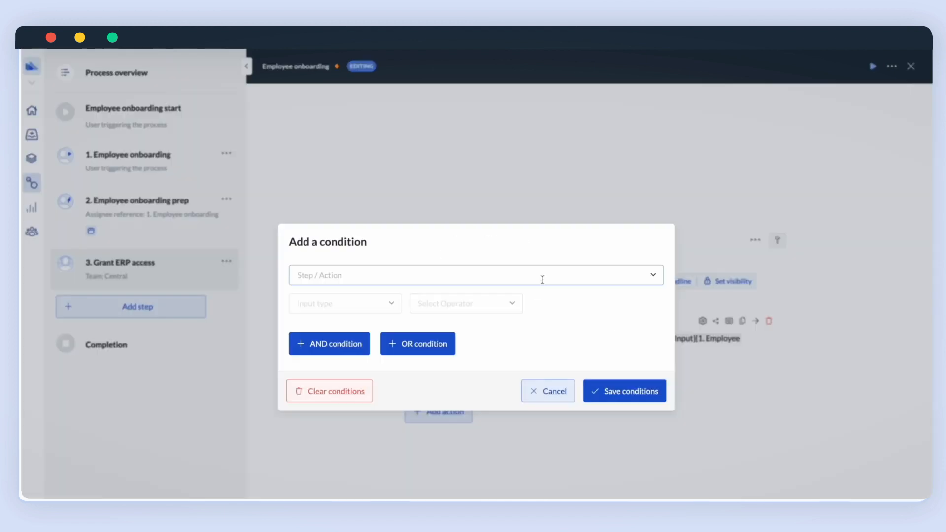
click(541, 276)
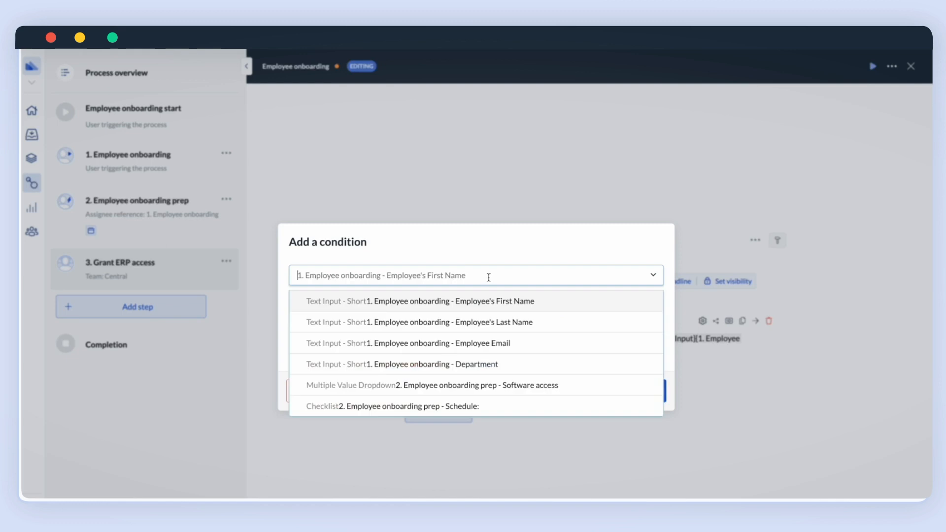
click(418, 388)
click(368, 304)
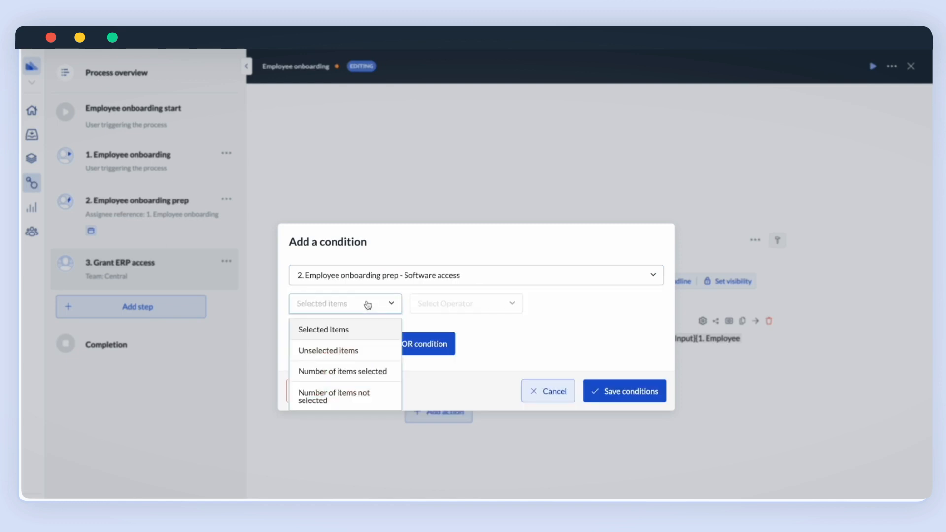
click(354, 333)
click(449, 305)
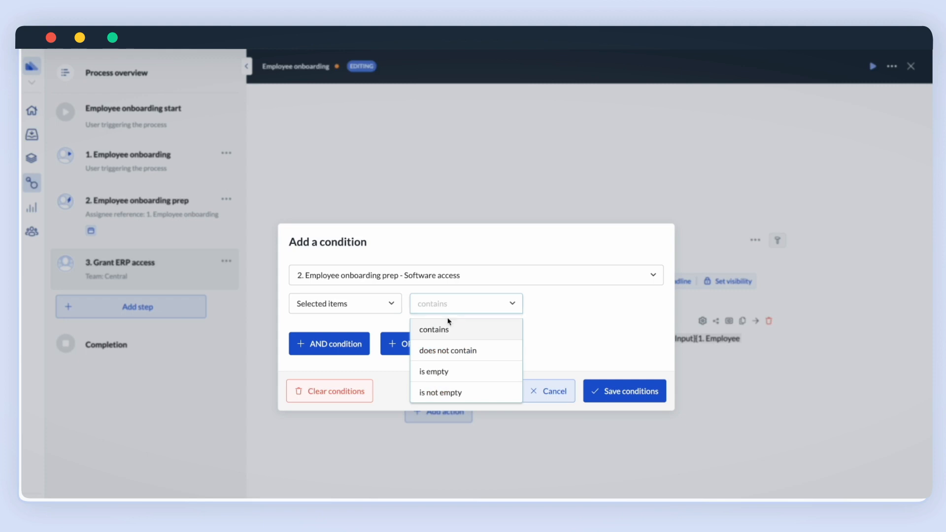
click(448, 325)
click(558, 306)
click(558, 330)
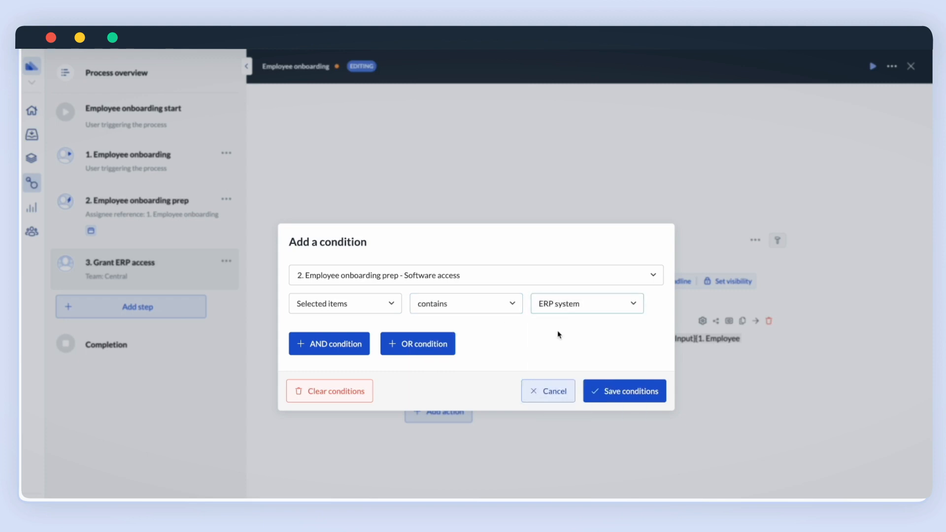
click(610, 392)
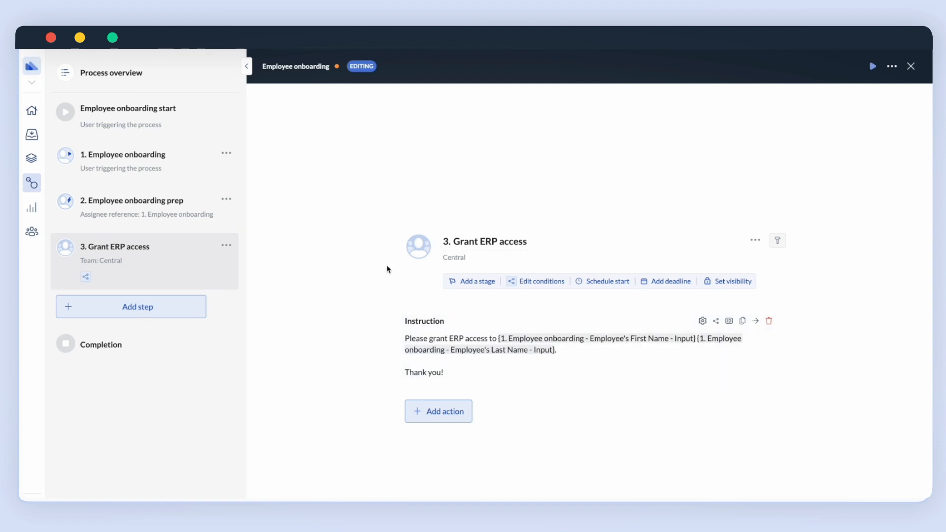
Duplicate the Grant ERP access step three times, creating steps 4, 5 and 6.
click(226, 245)
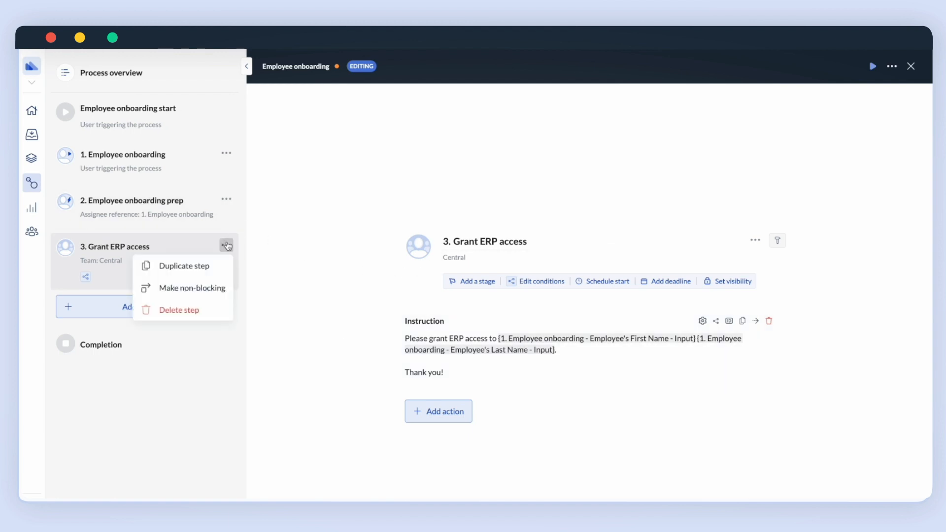
click(219, 264)
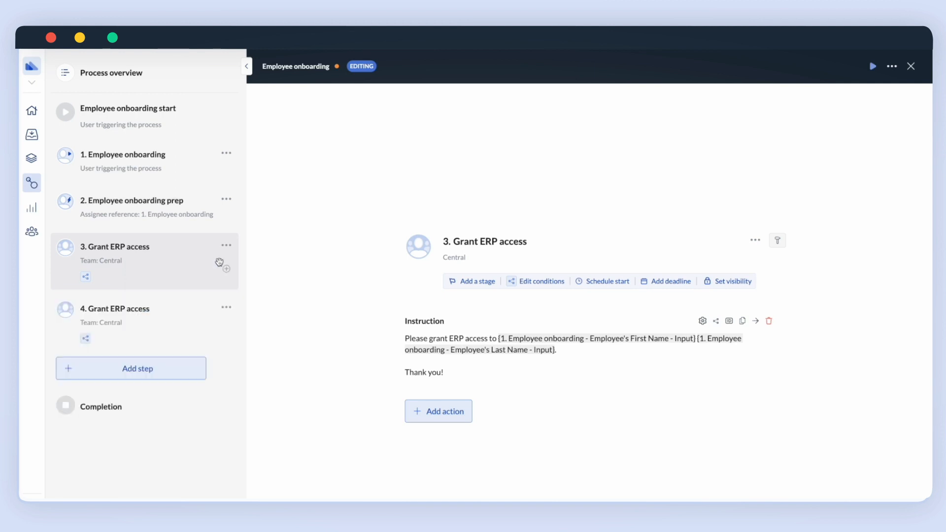
click(227, 307)
click(225, 329)
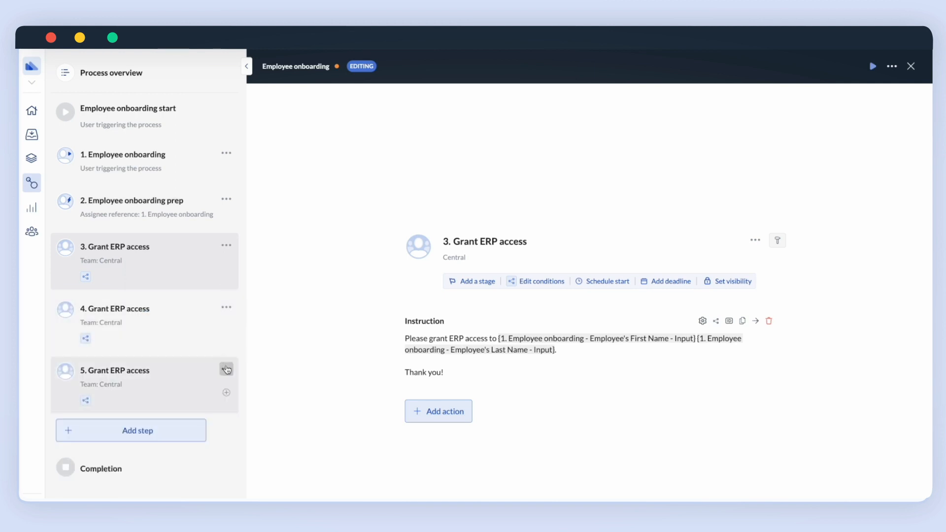
click(227, 369)
click(210, 391)
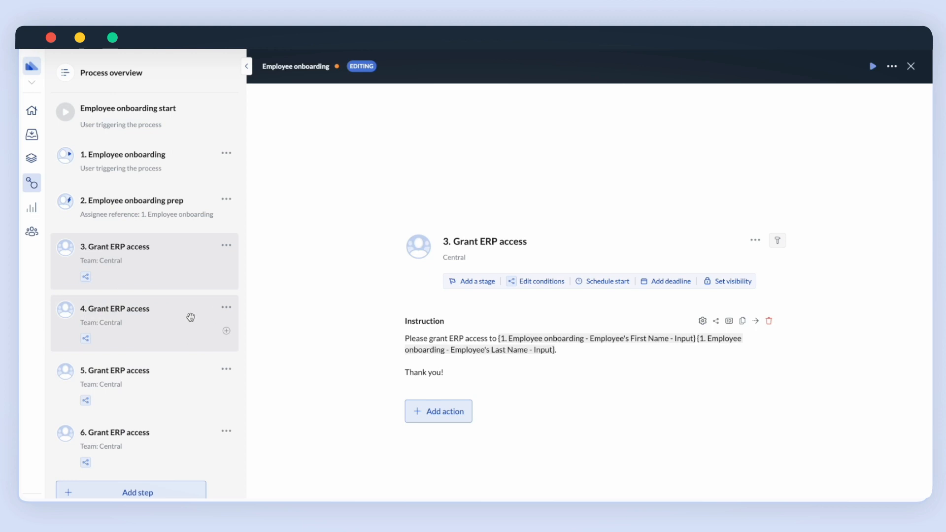
click(188, 319)
Rename step 4 to 'Grant ticketing system access' and change its condition to Ticketing system.
double_click(483, 241)
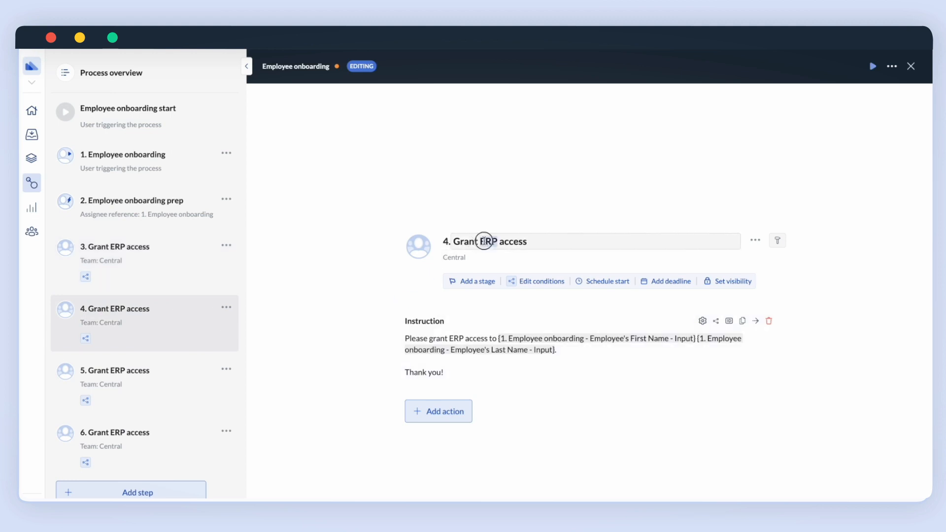
text(ticketing system)
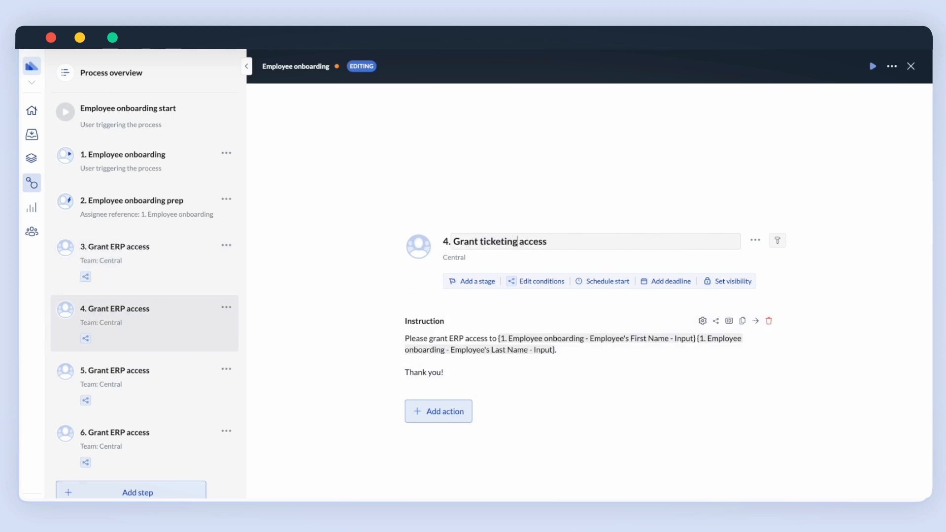
click(550, 283)
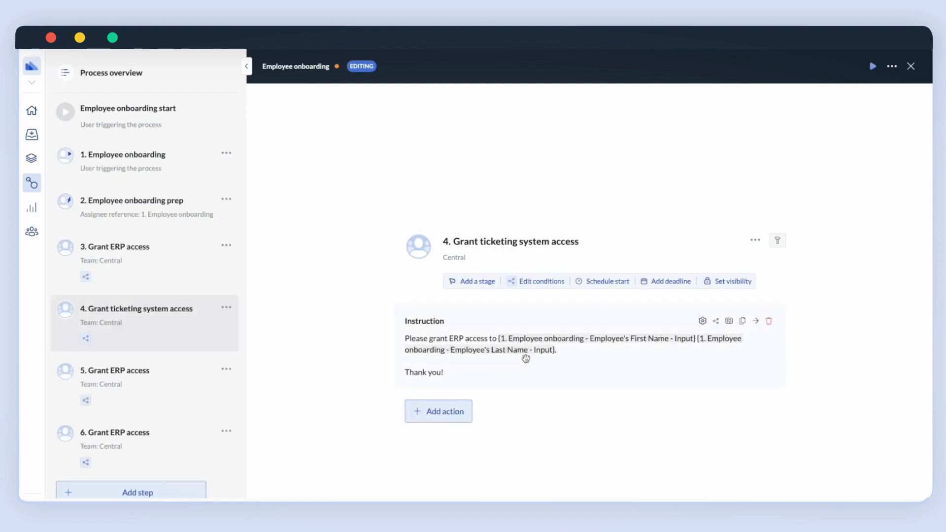
click(542, 282)
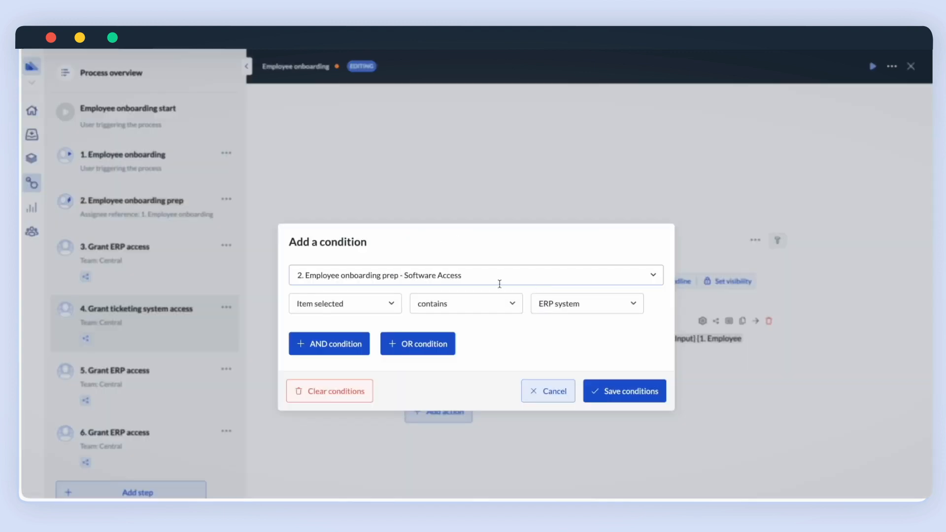
click(576, 299)
click(573, 352)
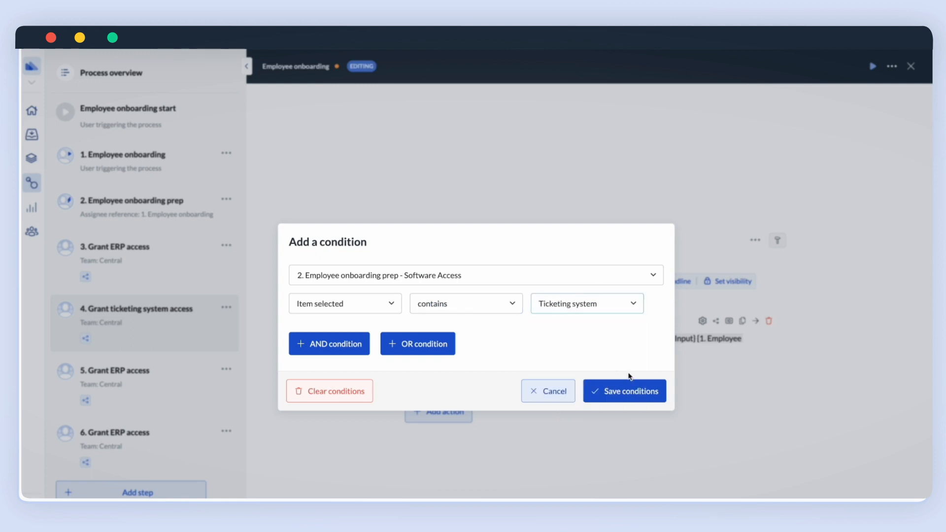
click(630, 387)
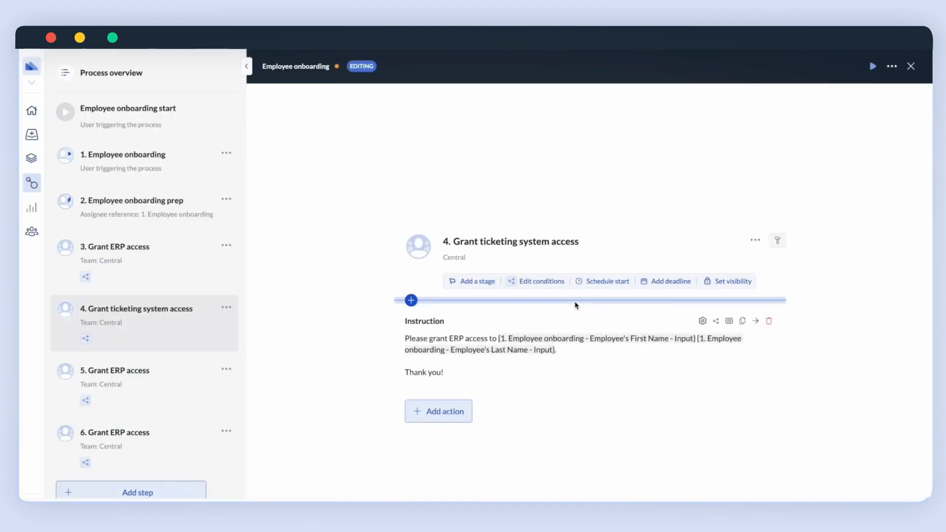
Assign step 4 to the IT team and change its instruction from ERP to ticketing system.
click(482, 258)
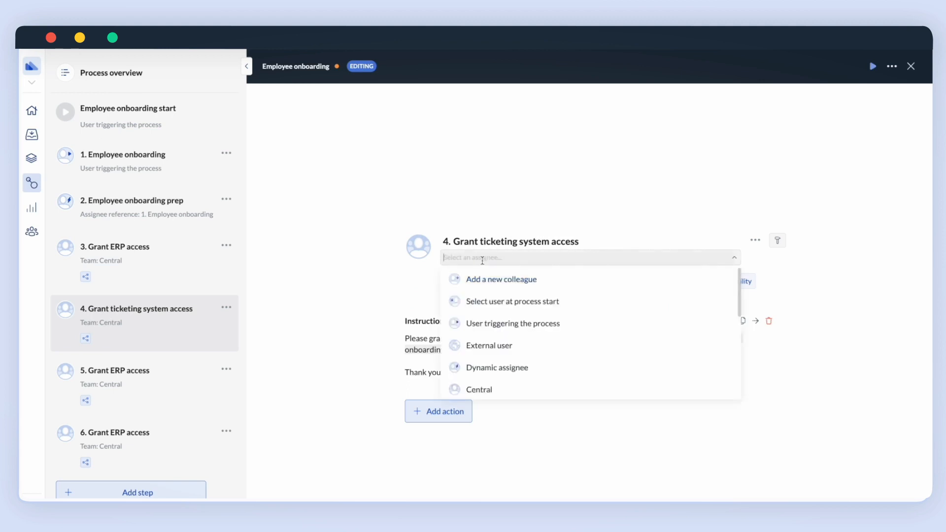
scroll(493, 338, down, 2)
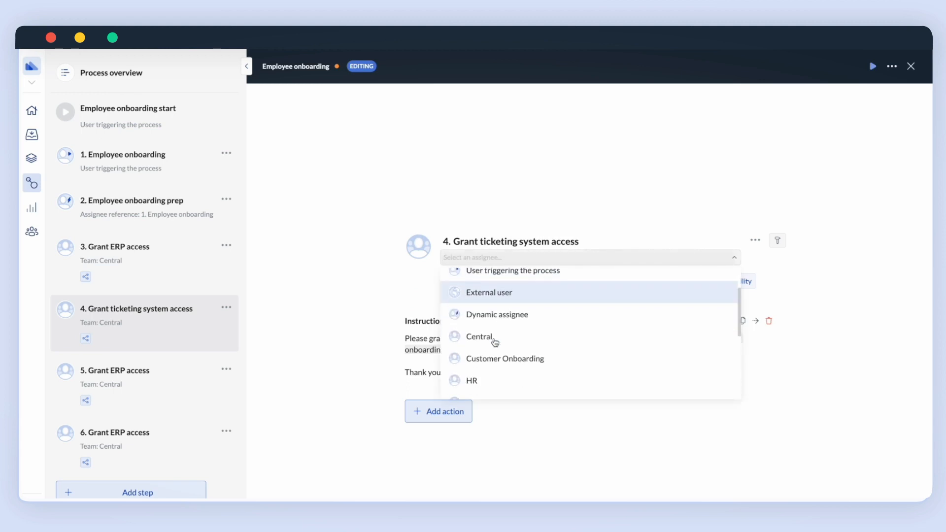
scroll(499, 365, down, 1)
click(498, 371)
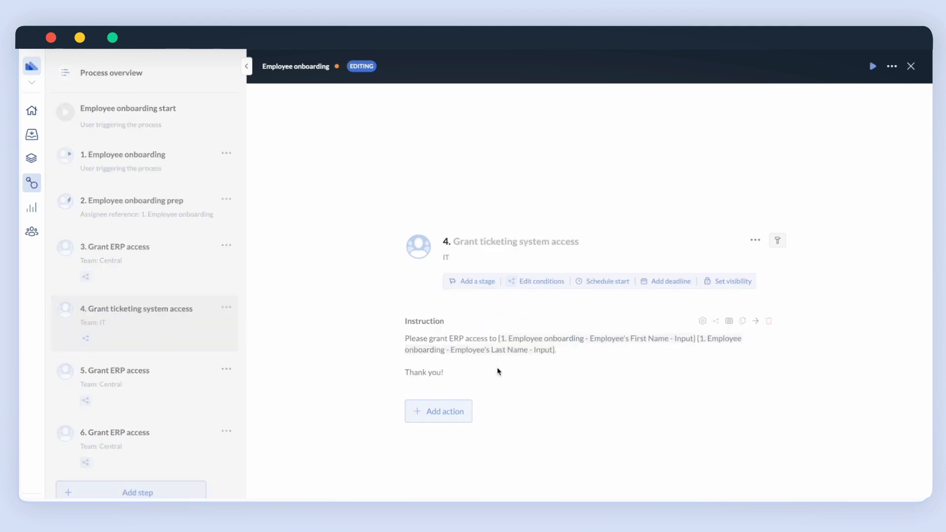
click(702, 321)
double_click(691, 171)
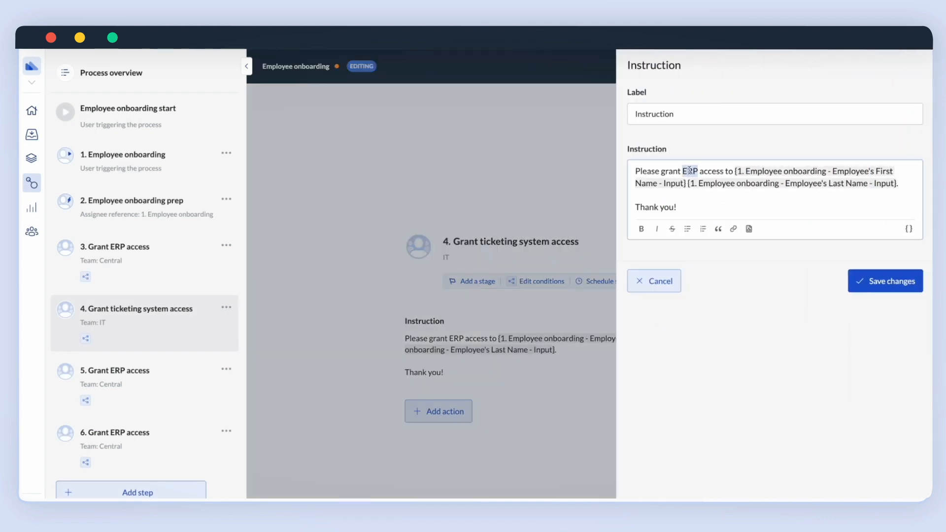
text(ticketing)
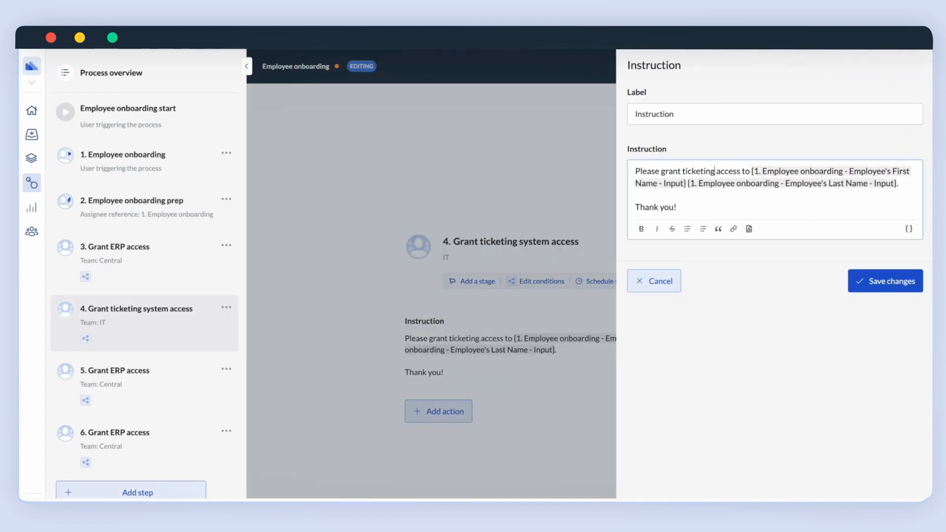
text( system)
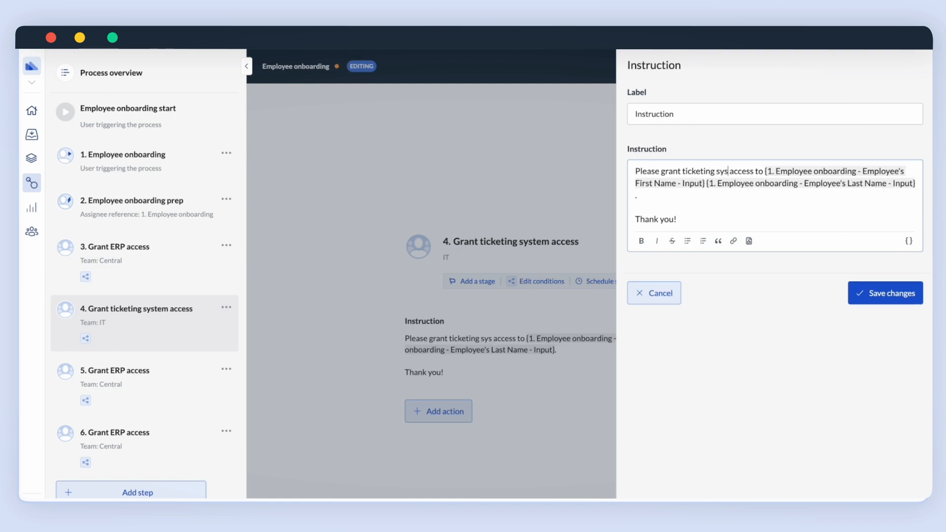
click(898, 288)
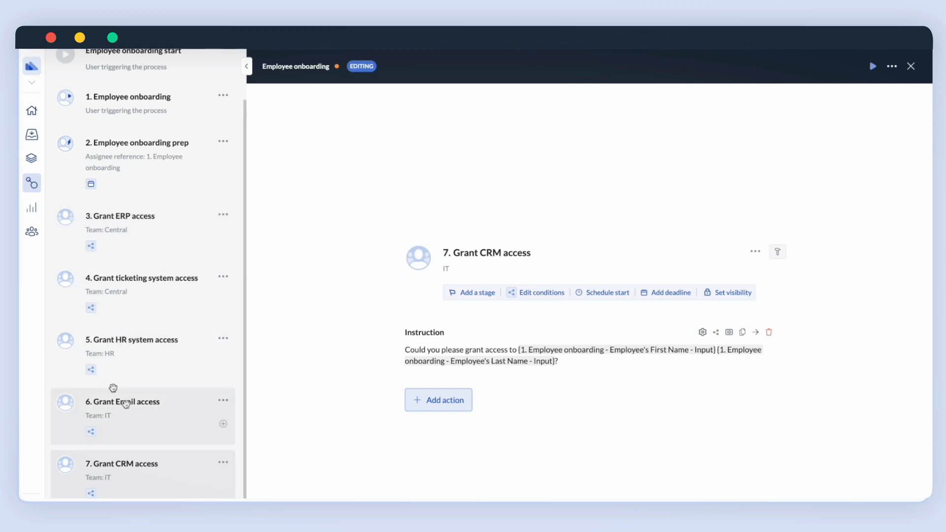
Add a Parallel steps block and place it at position 3, after the prep step.
click(223, 486)
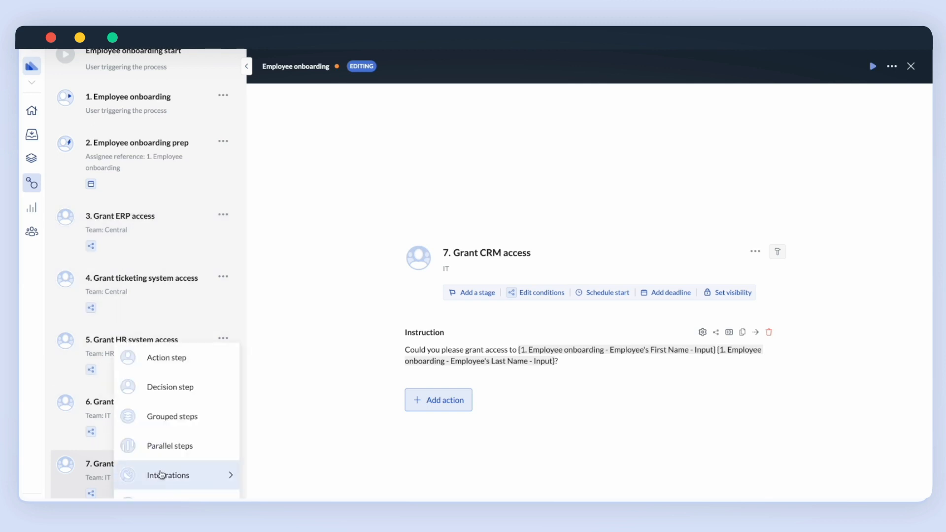
click(171, 448)
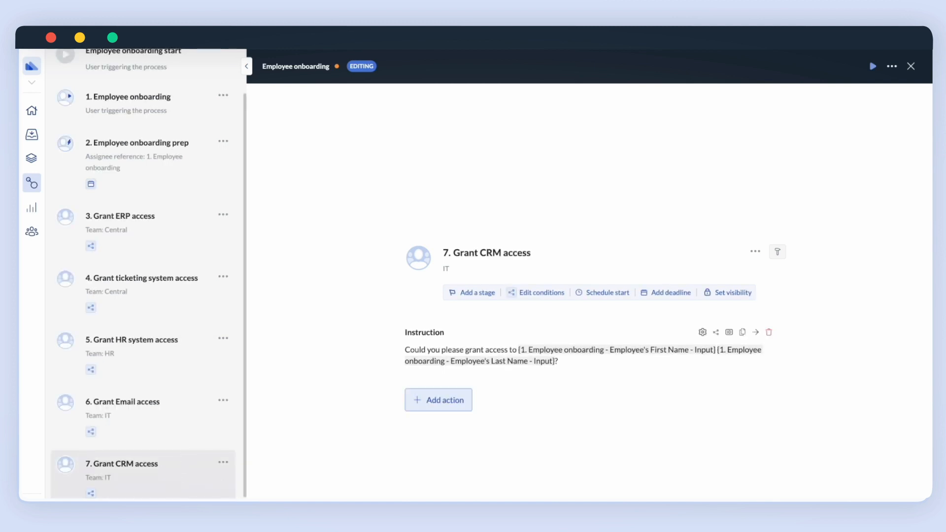
drag(157, 437, 155, 211)
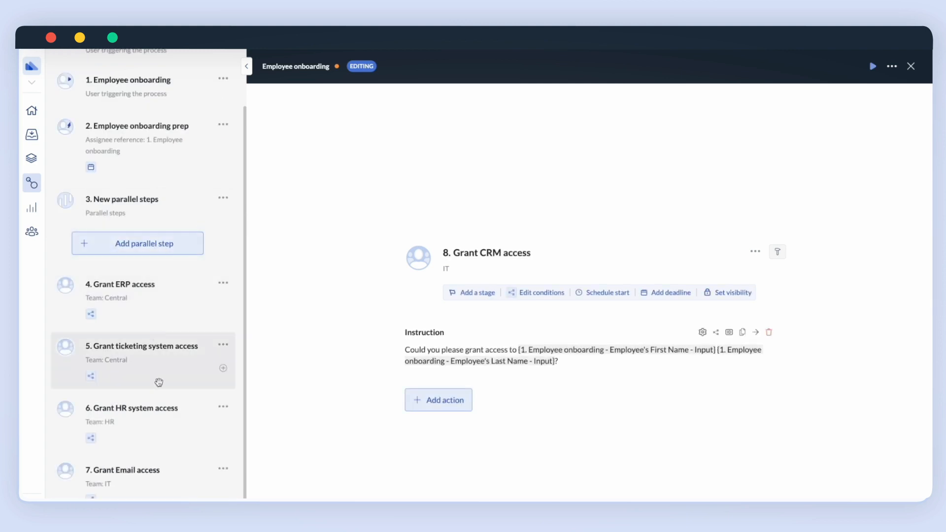
Drag the Grant ERP, ticketing, HR system, Email and CRM access steps into the parallel group.
click(108, 290)
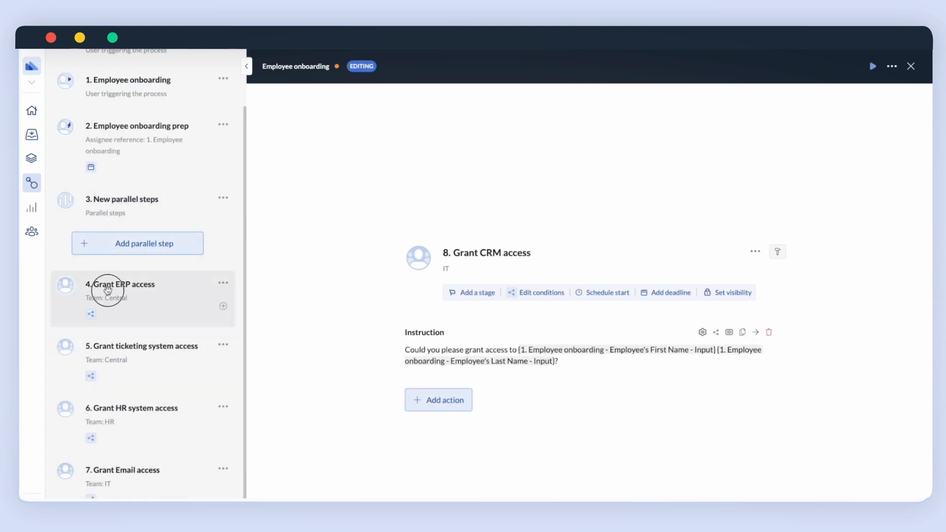
drag(108, 290, 127, 249)
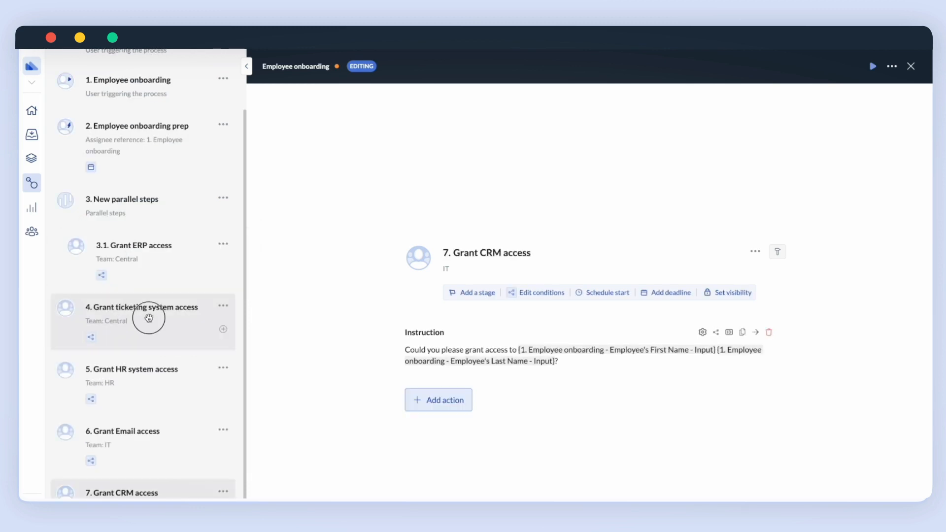
drag(148, 317, 148, 267)
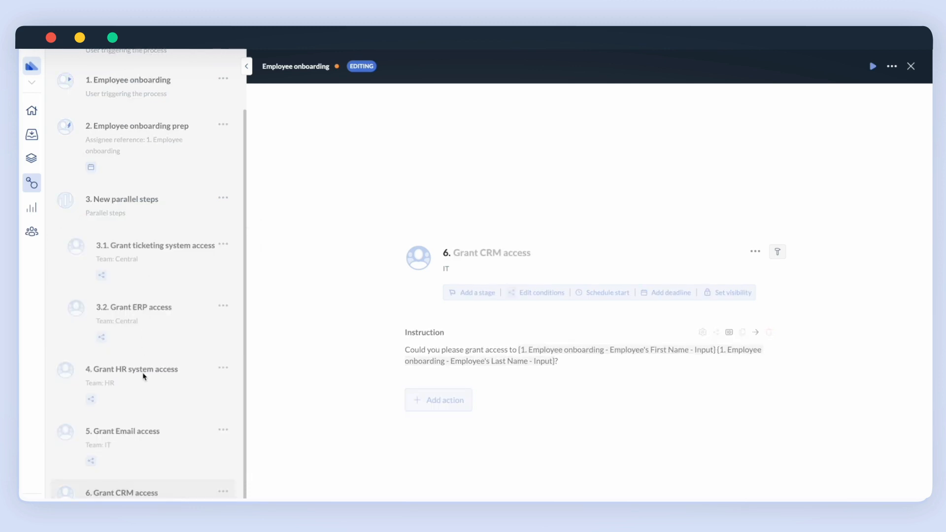
drag(139, 371, 140, 261)
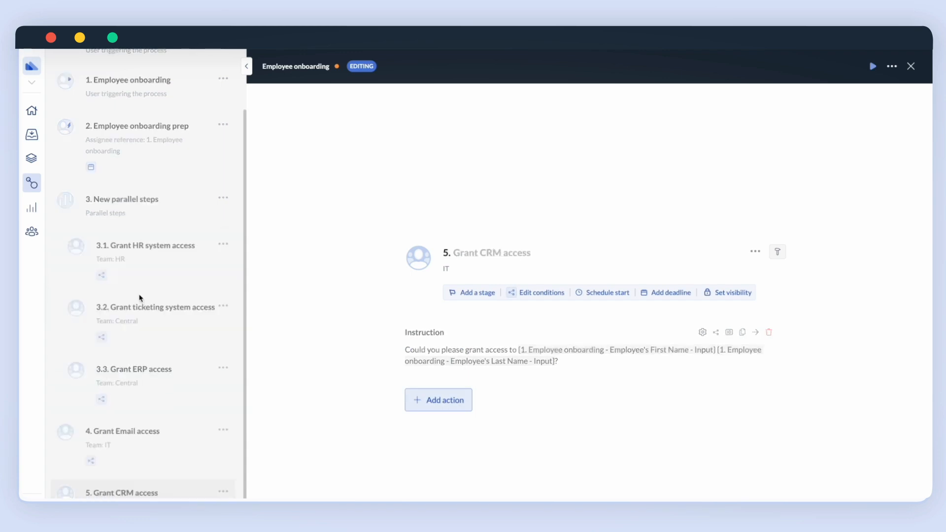
drag(138, 436, 134, 251)
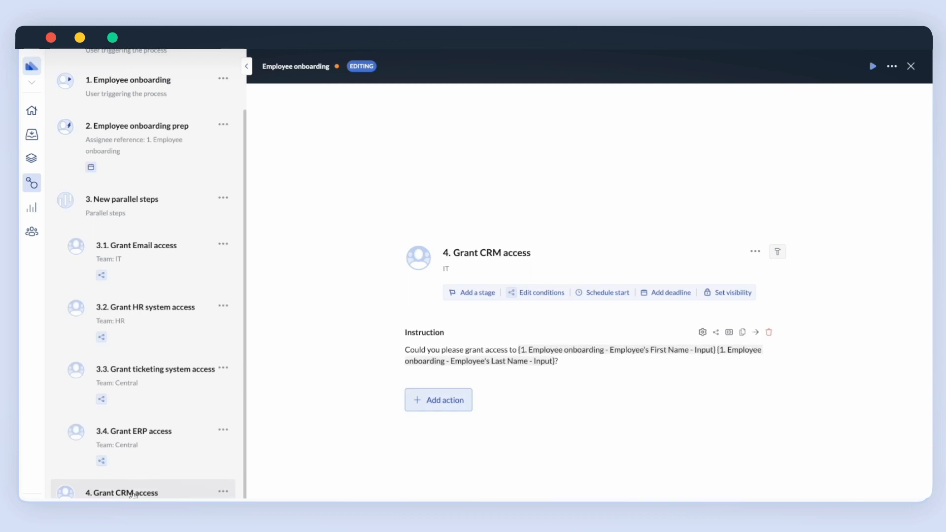
drag(128, 493, 138, 366)
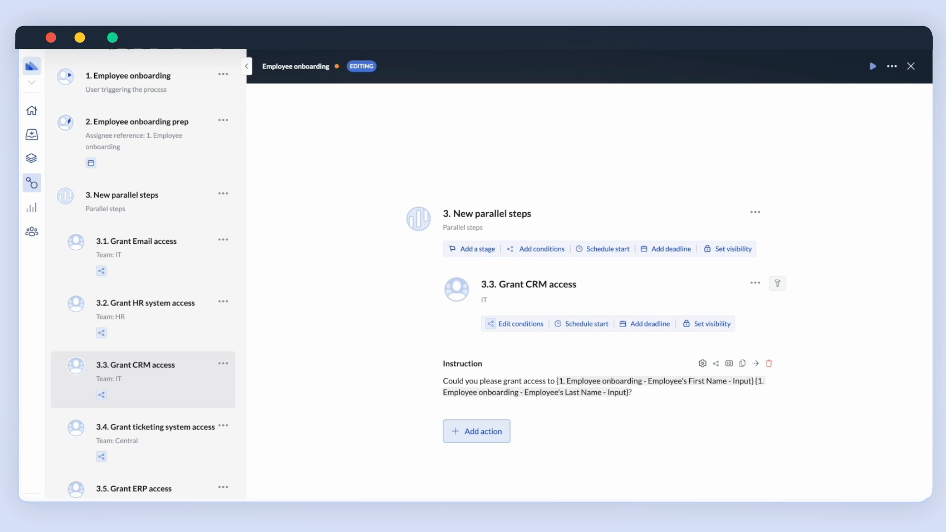
Start a test run of the process with the instance name 'Test'.
click(871, 66)
click(367, 119)
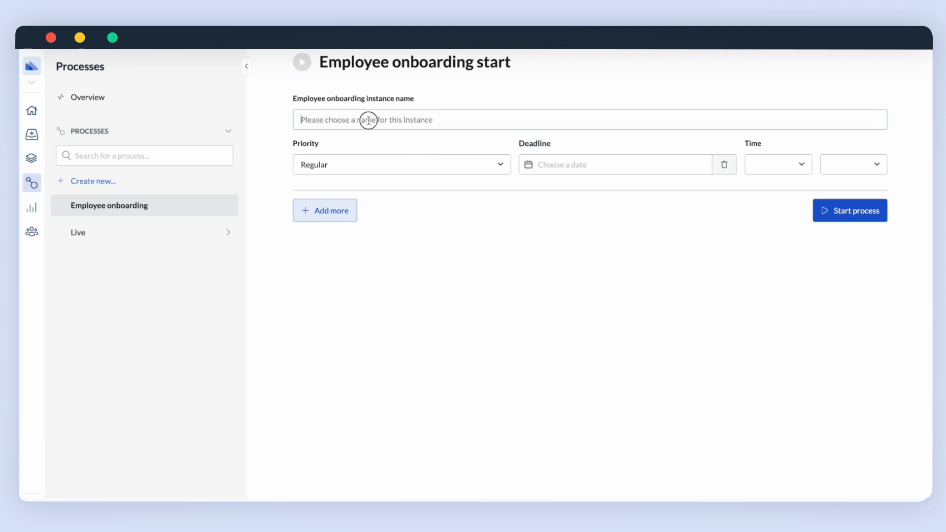
text(Te)
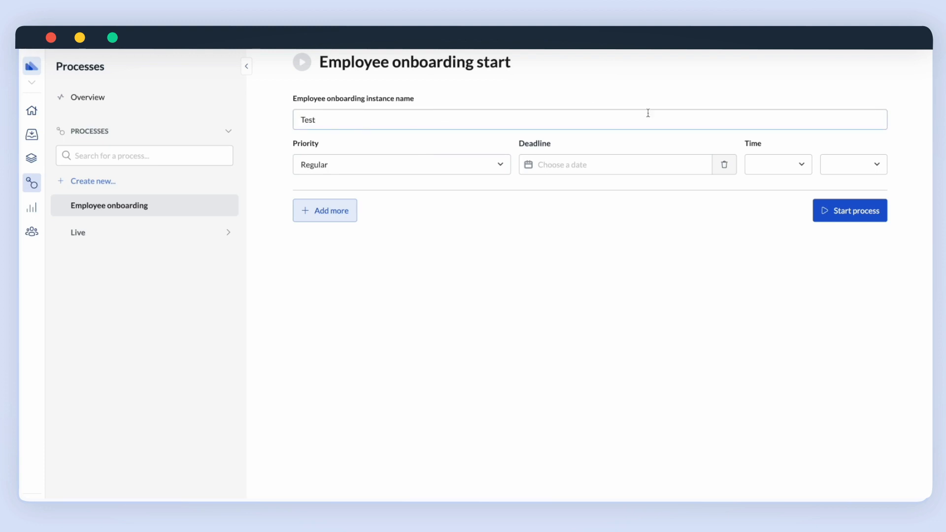
text(st)
click(821, 219)
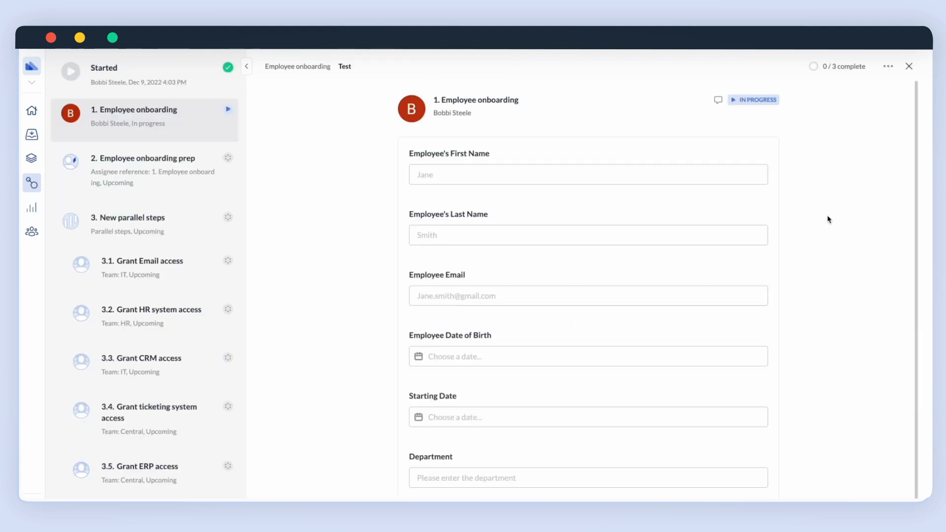
Enter the new hire's first name, last name and e-mail address.
click(486, 177)
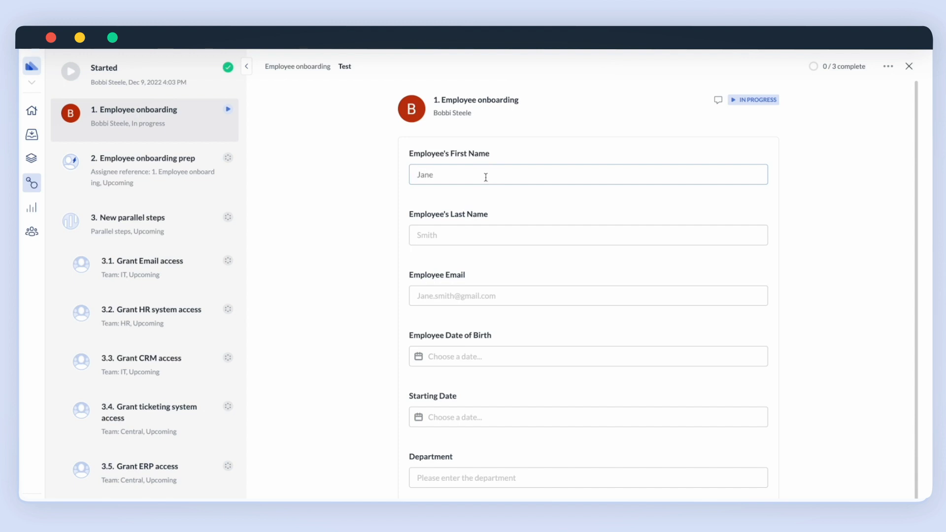
text(Jane)
click(483, 241)
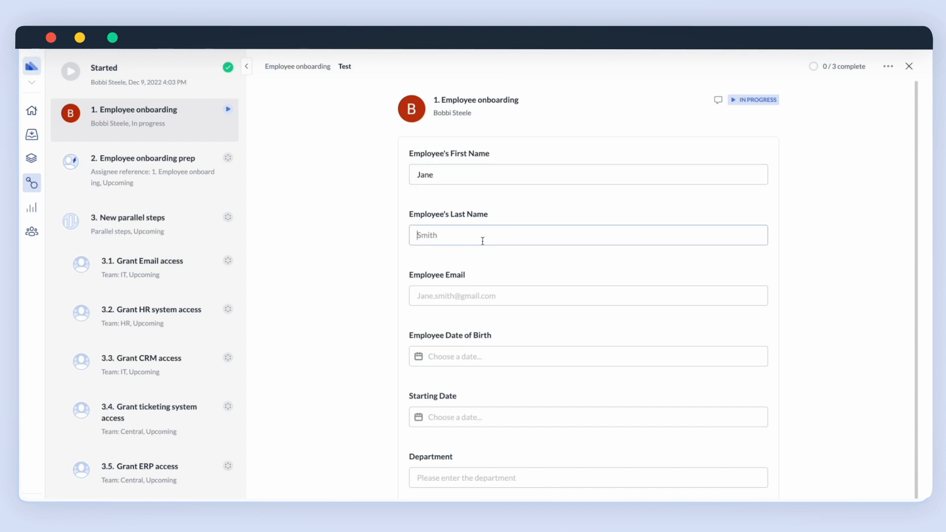
text(Doe)
click(491, 298)
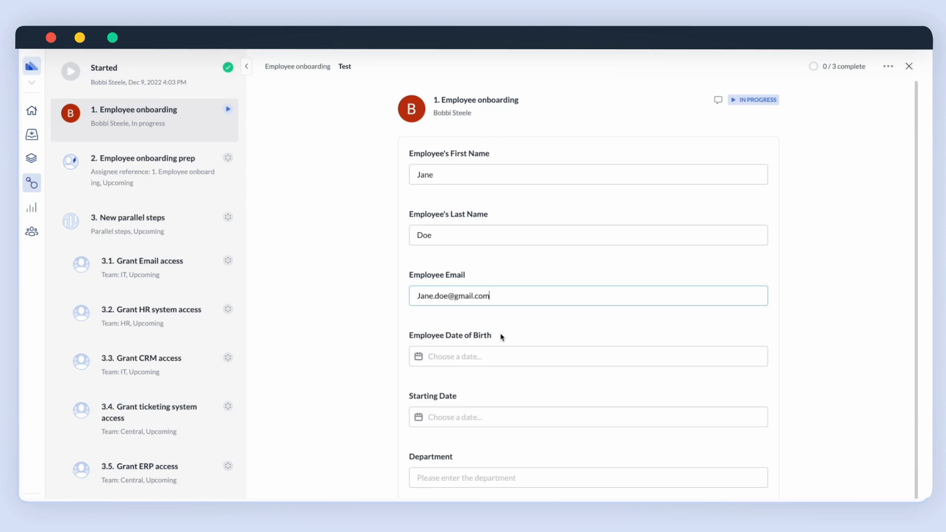
Set birth and start dates to December 9, 2022, department Marketing, and submit the step.
click(477, 357)
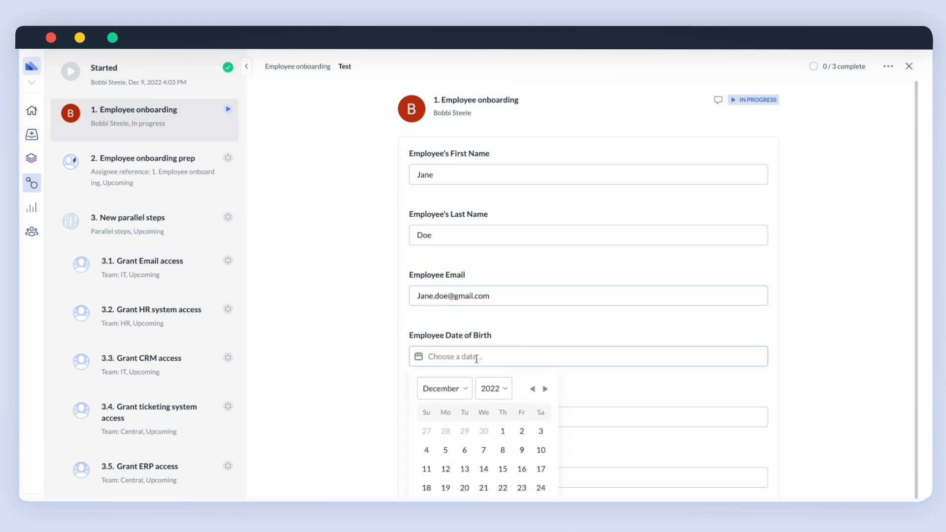
click(523, 451)
click(513, 418)
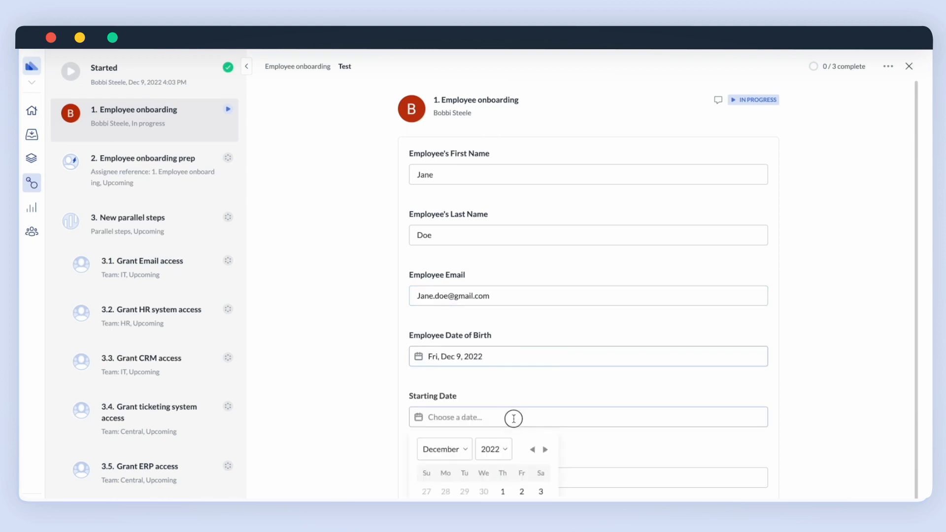
click(523, 510)
click(491, 482)
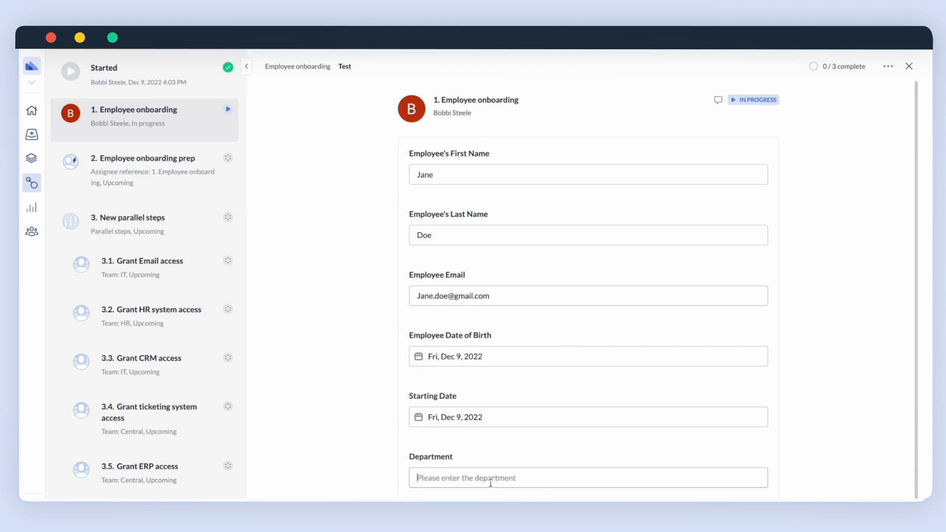
scroll(490, 483, down, 1)
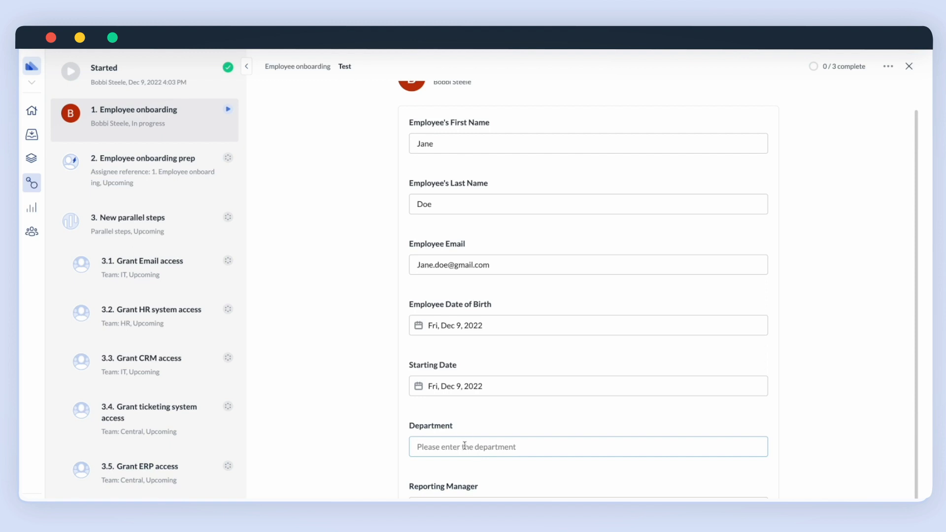
text(Marketing)
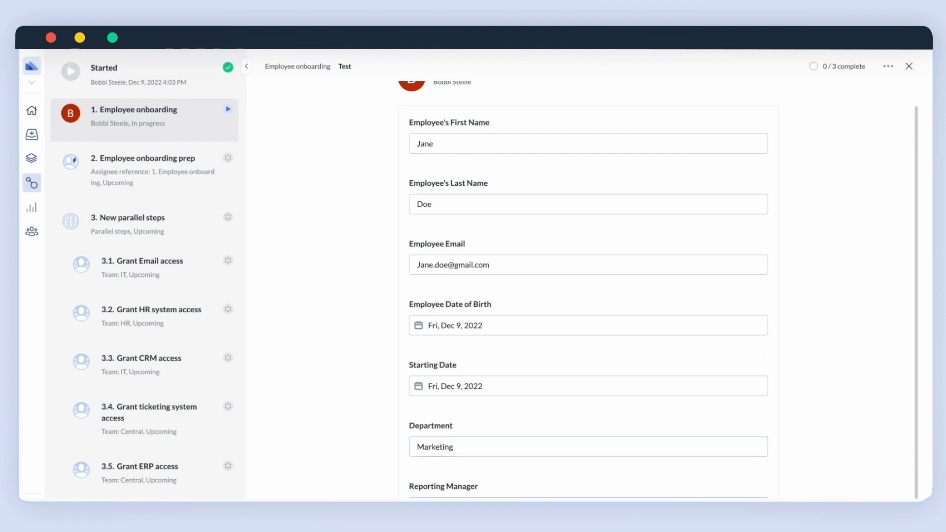
key(Tab)
key(Return)
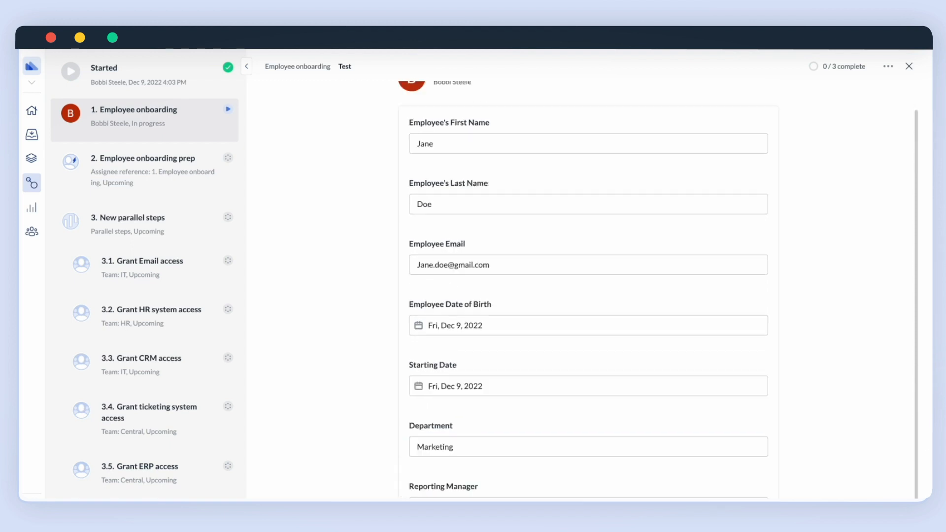
key(Return)
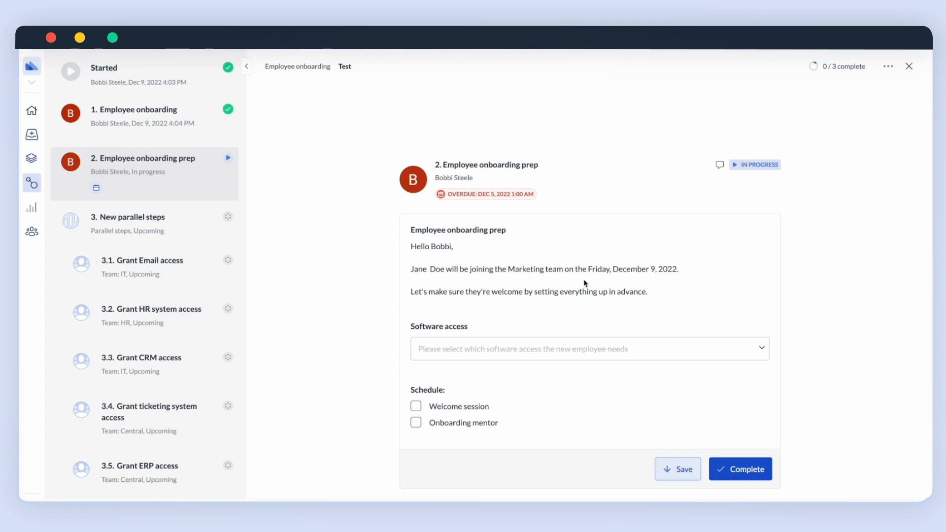
Request software access for ERP system, Ticketing system, Email, HR system and CRM.
click(648, 342)
click(542, 376)
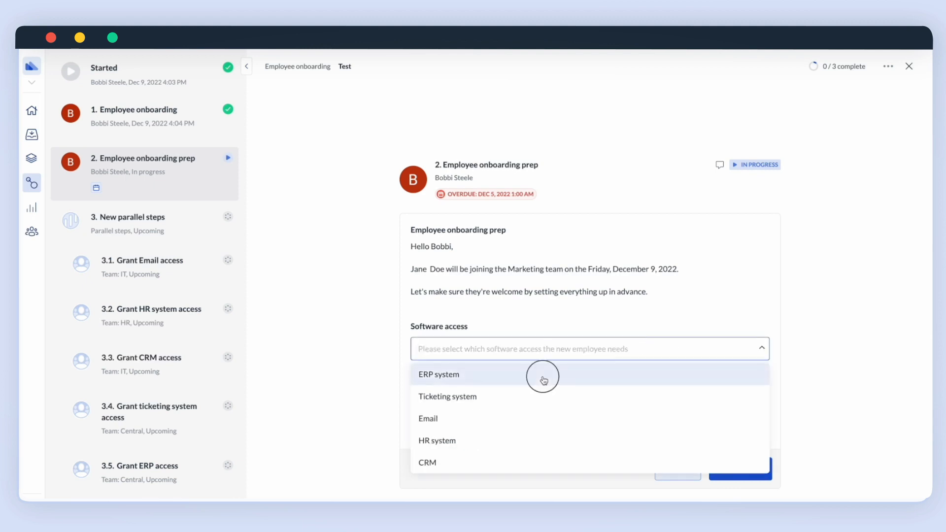
click(526, 396)
click(514, 418)
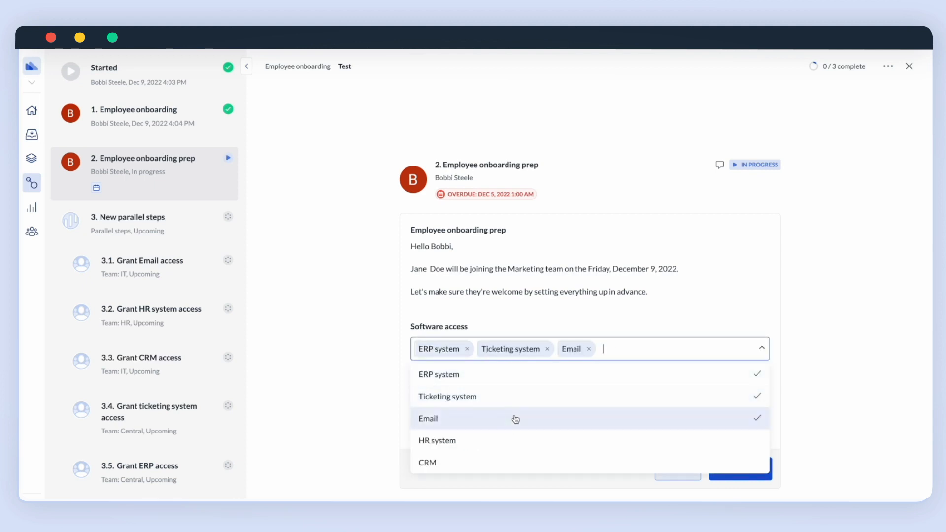
click(506, 442)
click(499, 463)
click(371, 466)
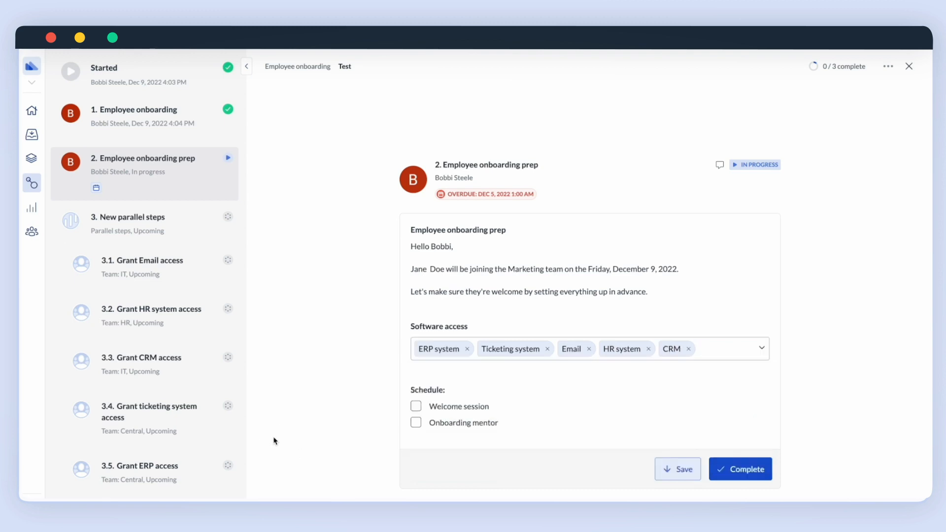
Schedule the Welcome session and Onboarding mentor, then complete the prep step.
click(416, 406)
click(418, 423)
click(751, 475)
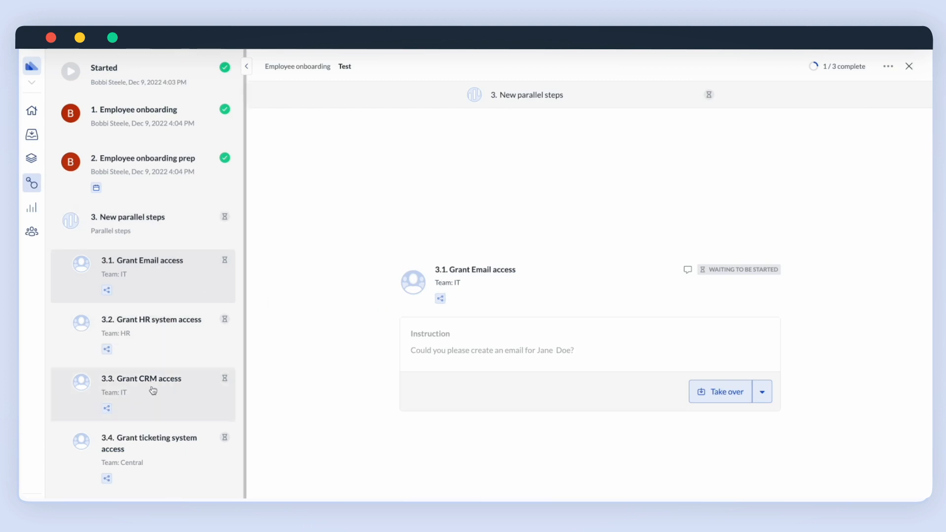
Take over and complete the Grant Email access and Grant HR system access steps.
scroll(148, 433, down, 1)
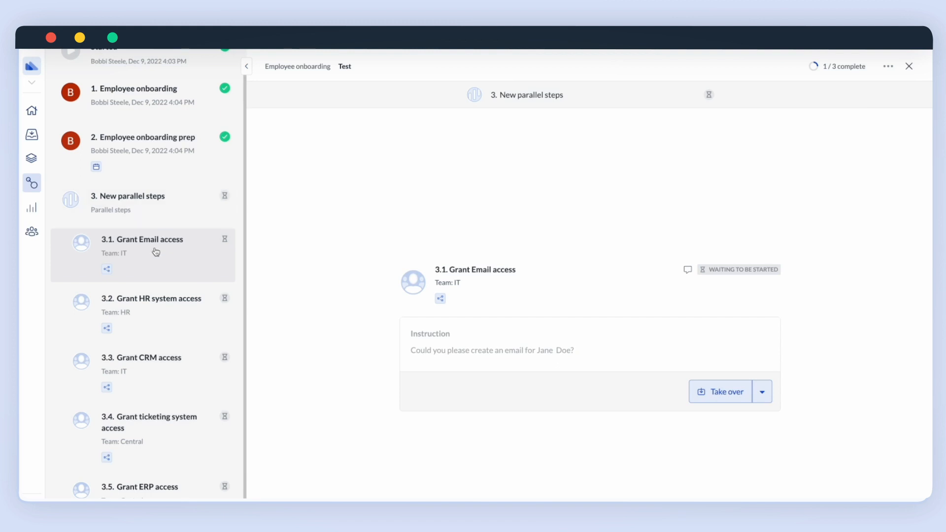
click(702, 393)
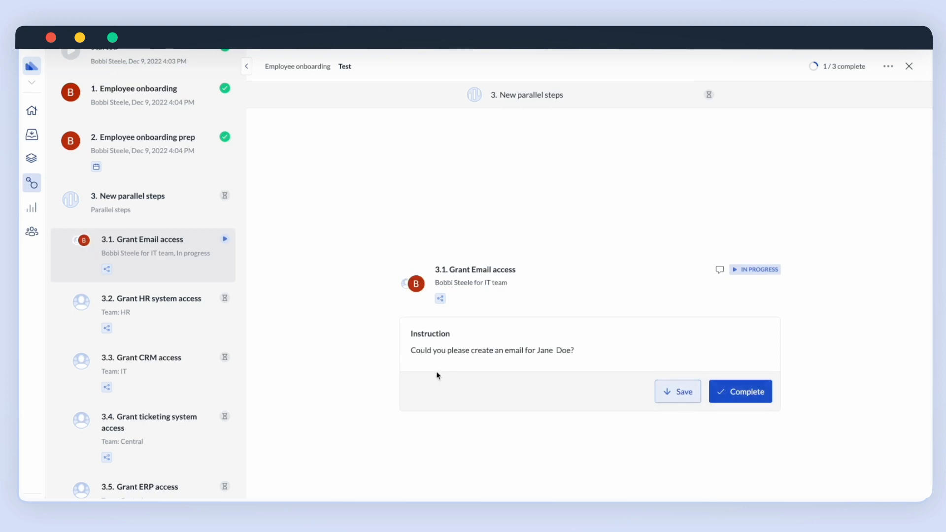
click(742, 392)
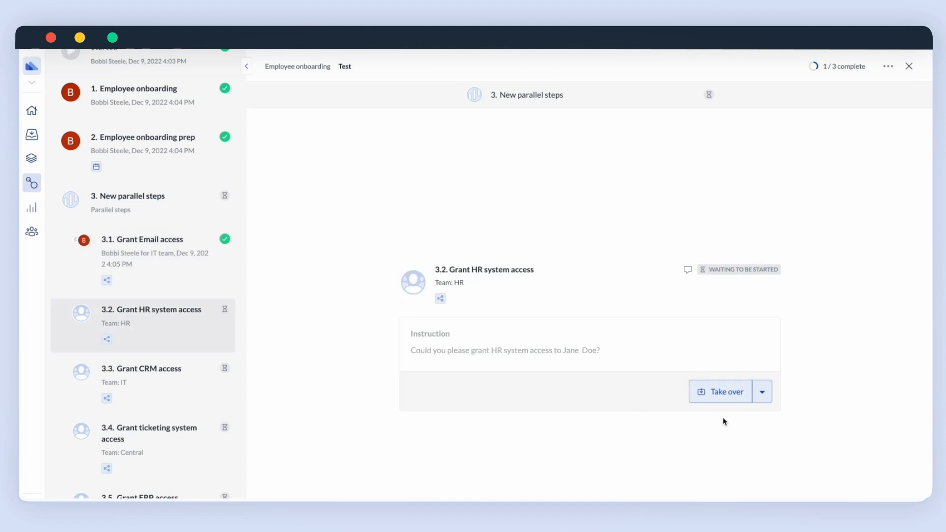
click(735, 396)
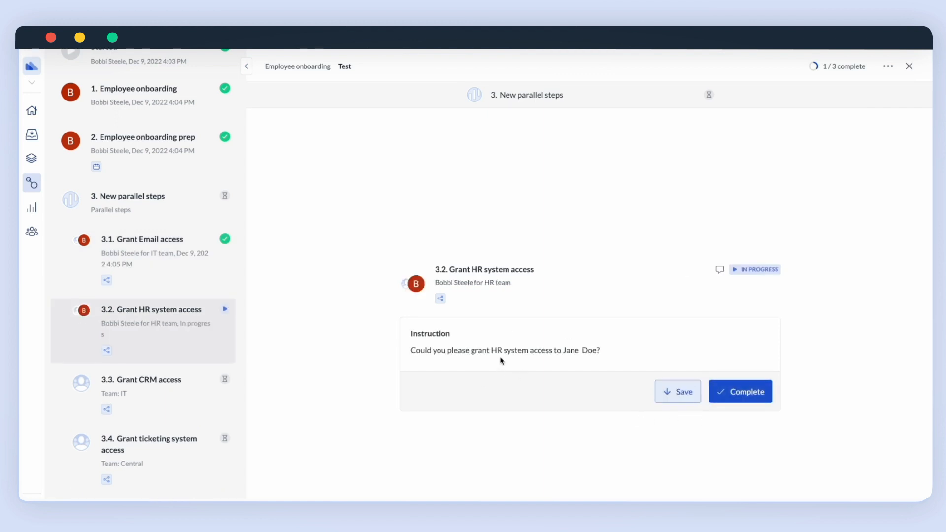
click(742, 392)
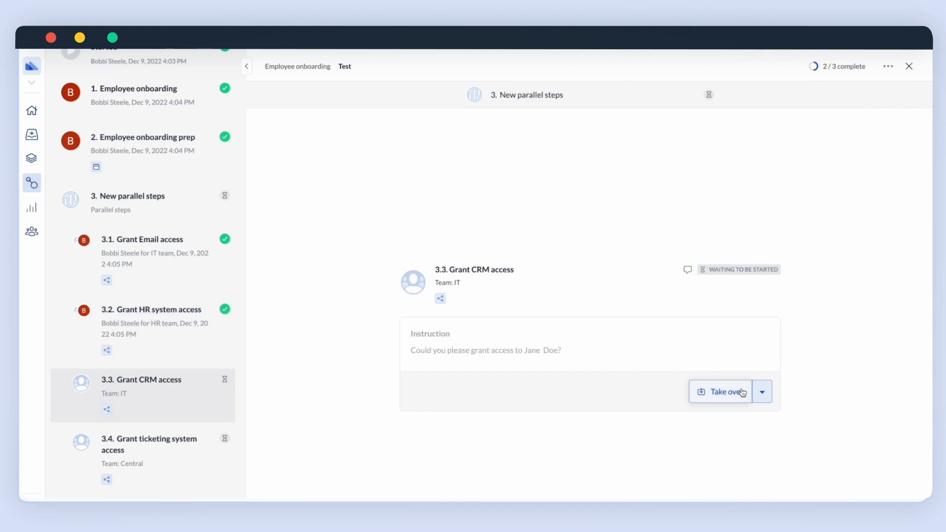
Take over and complete the Grant CRM, ticketing system and ERP access steps.
click(743, 392)
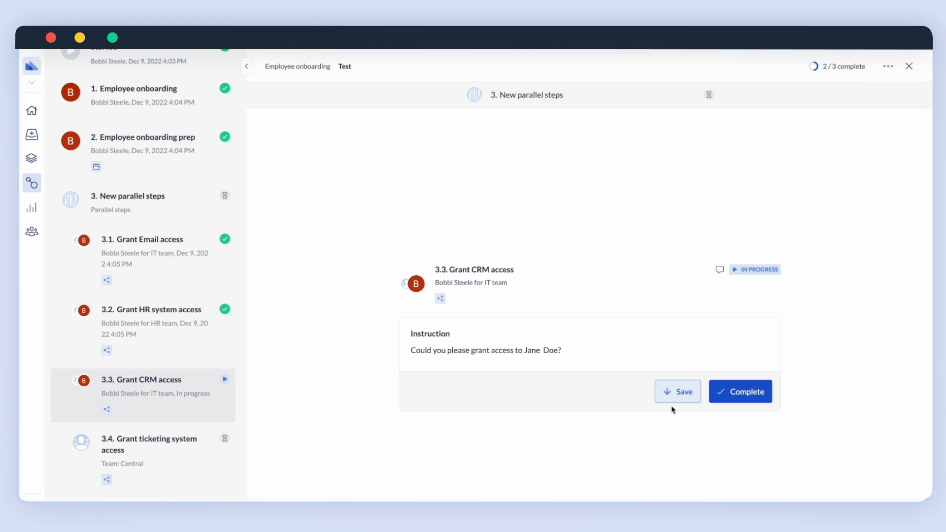
click(746, 395)
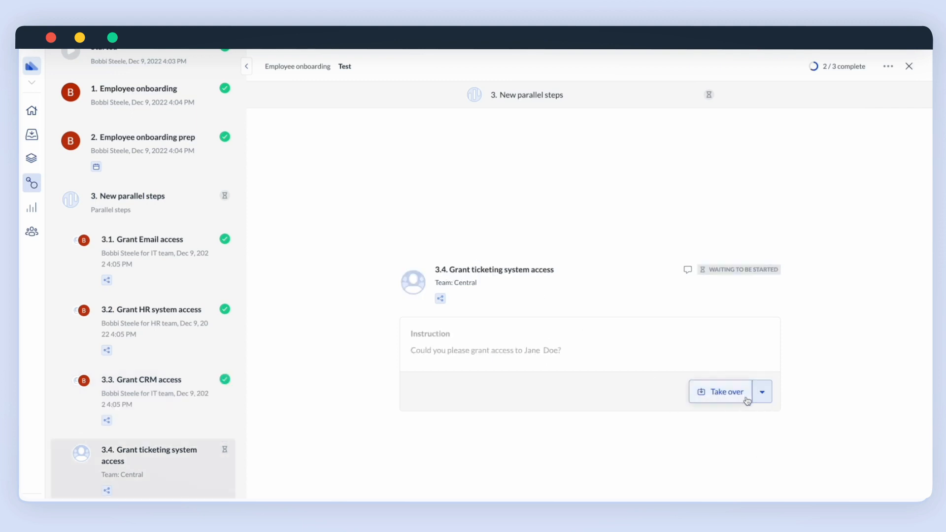
click(748, 394)
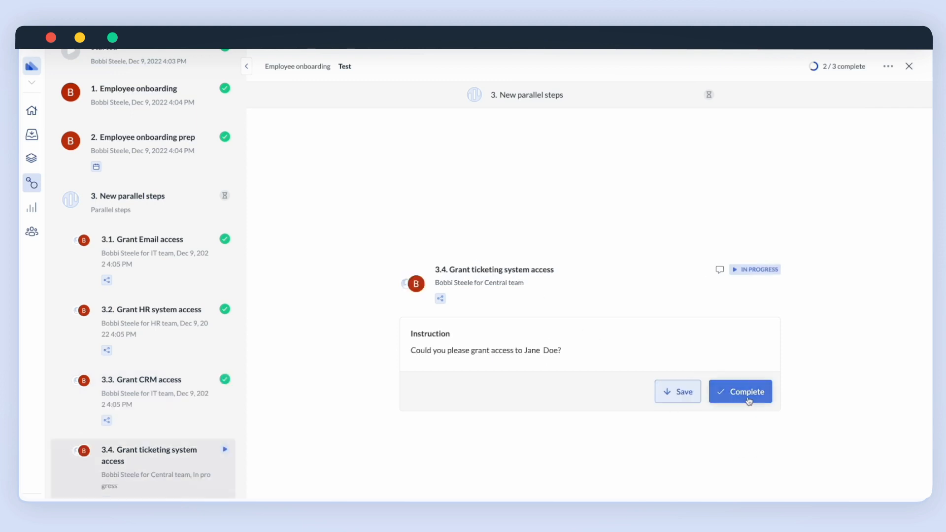
click(748, 395)
click(738, 401)
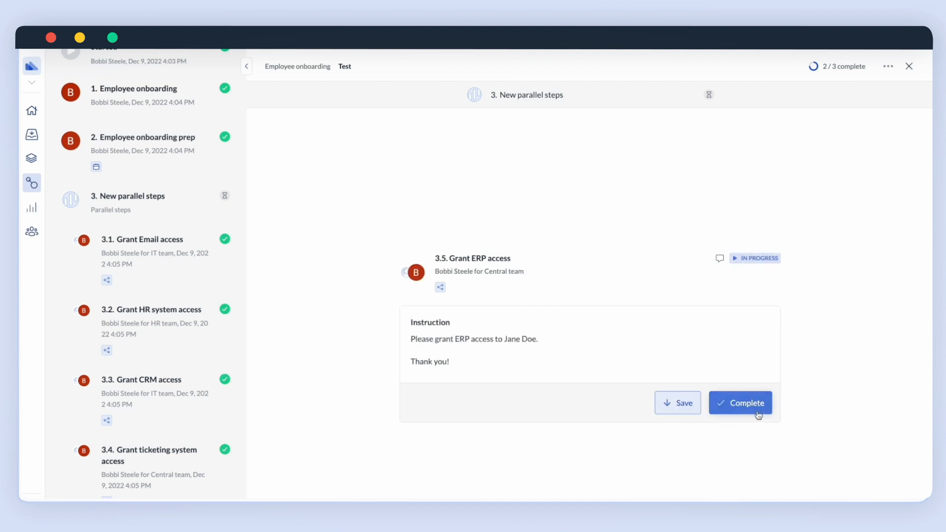
click(759, 411)
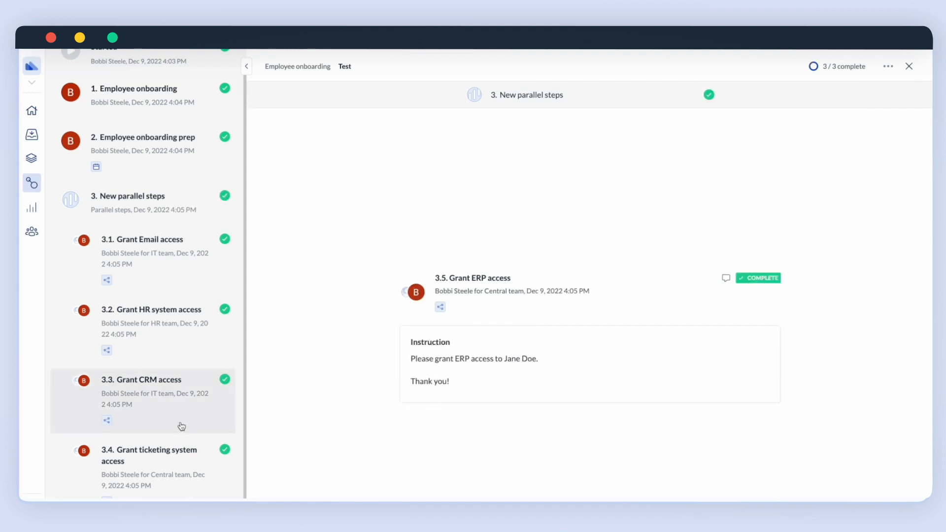
scroll(180, 424, down, 2)
scroll(201, 237, up, 2)
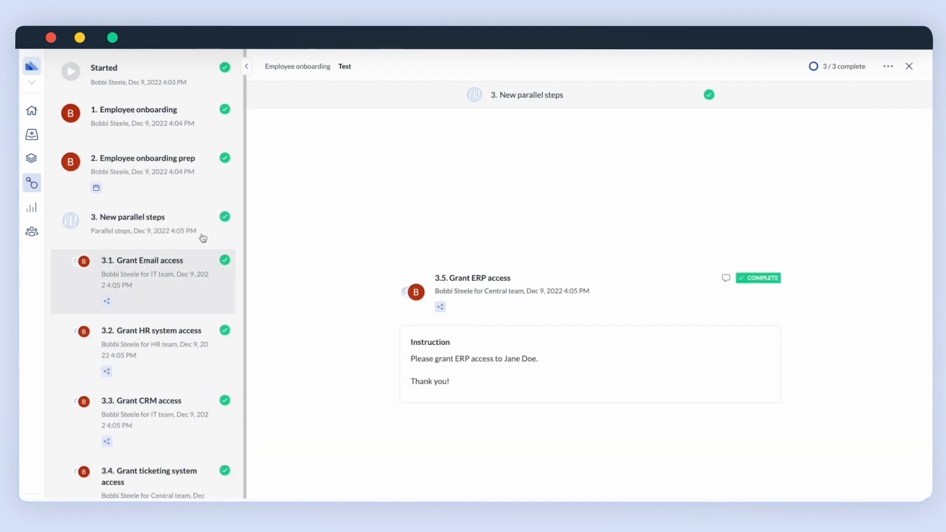
scroll(200, 238, down, 2)
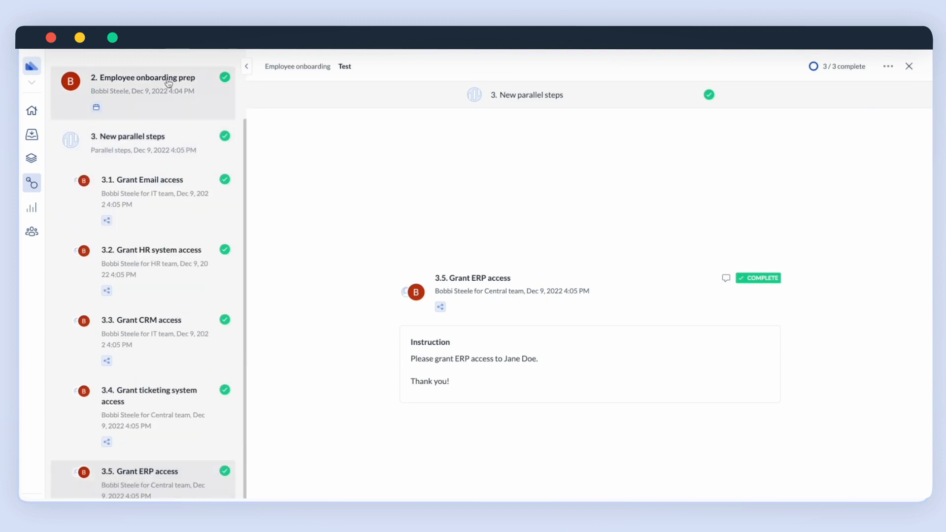